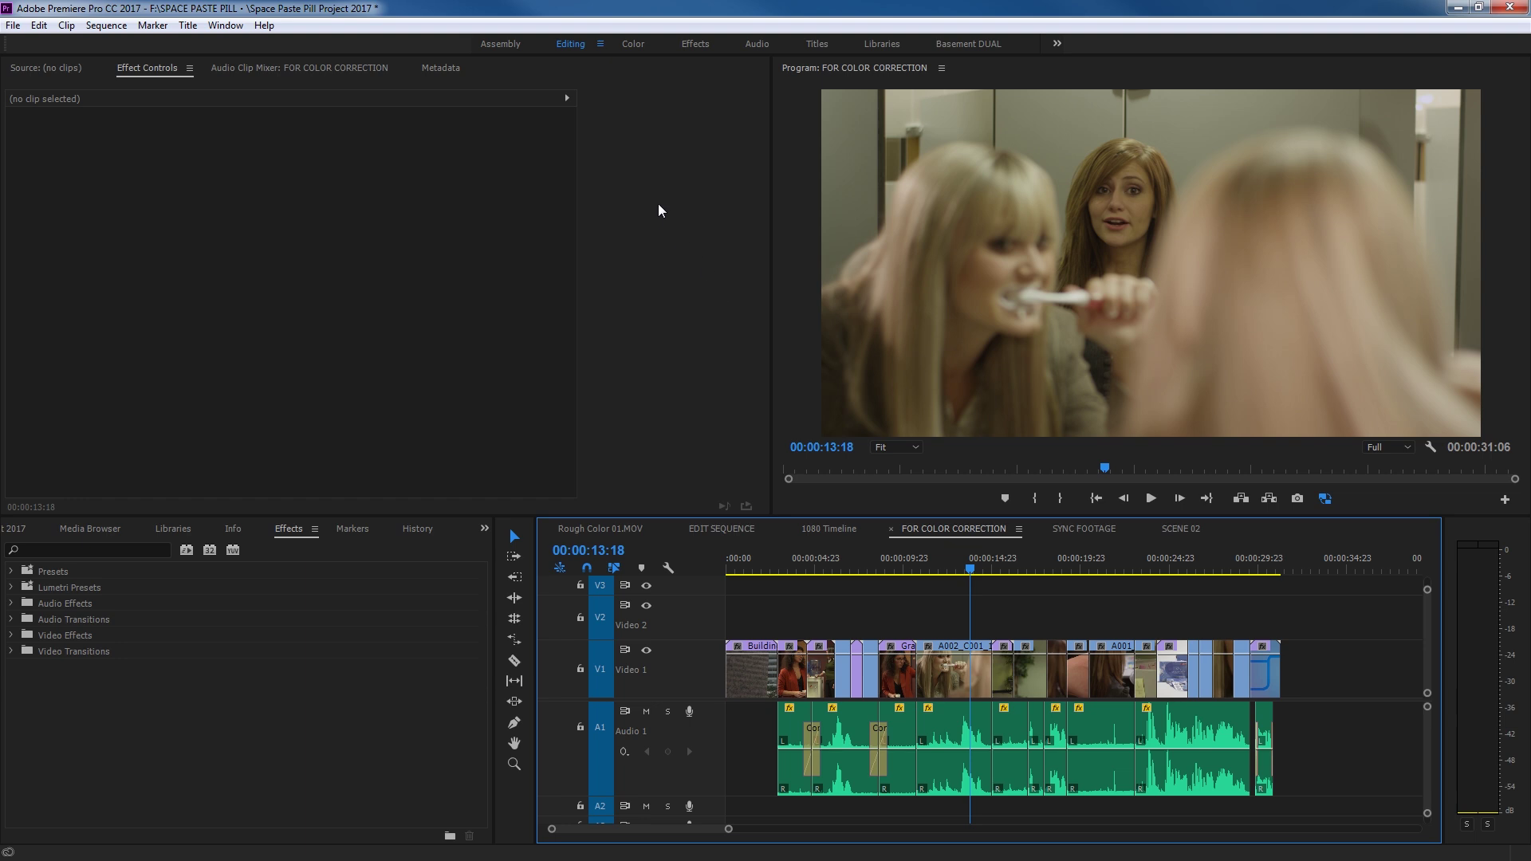
- Switch to the Effects workspace, then expand and collapse the Audio Transitions and Video Effects folders
{"action": "left_click", "coordinate": [693, 44]}
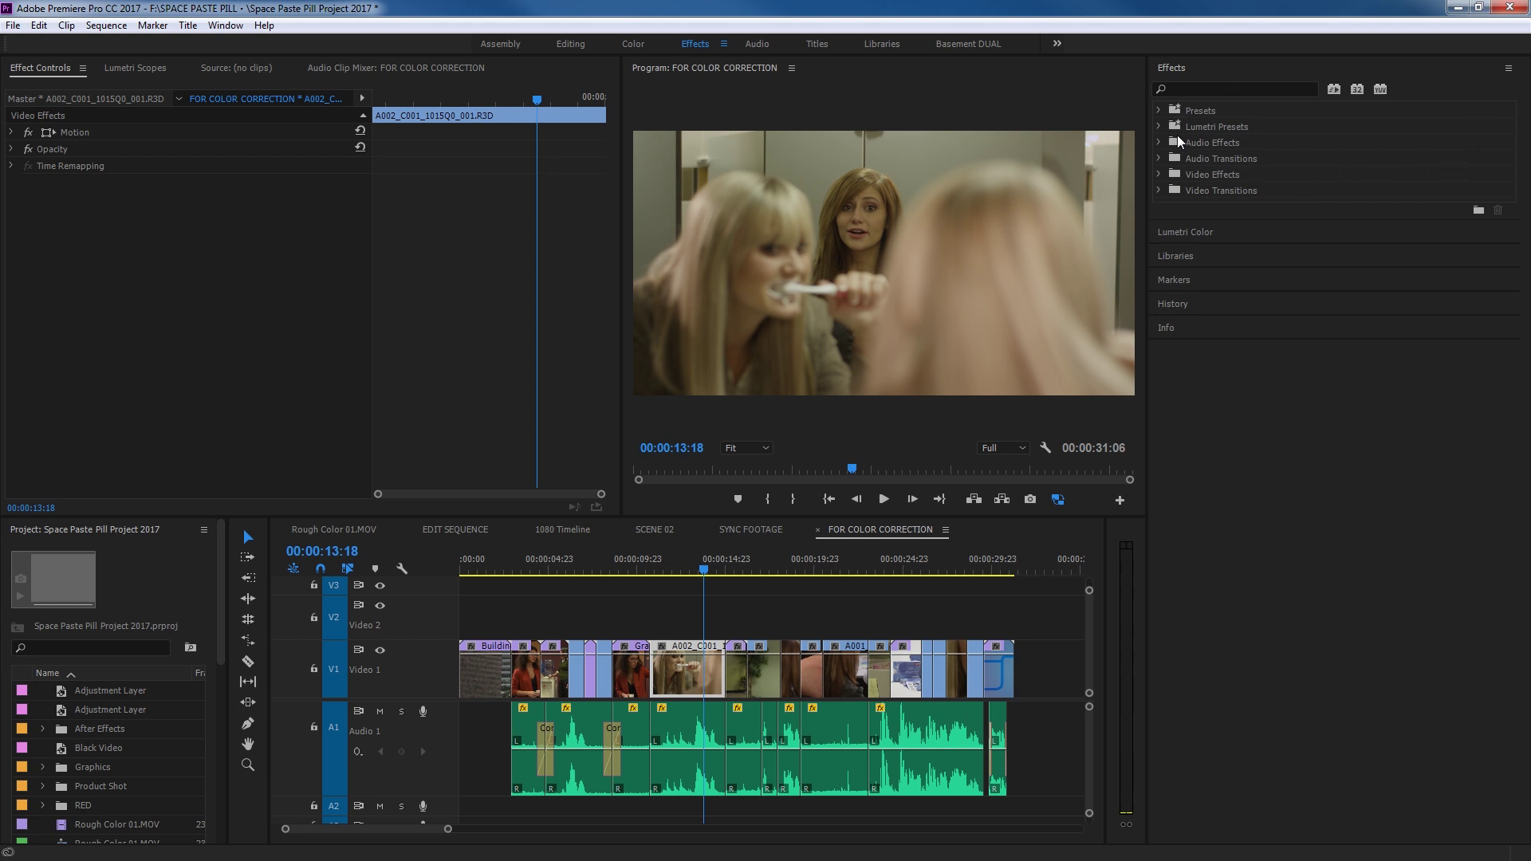
{"action": "left_click", "coordinate": [1159, 158]}
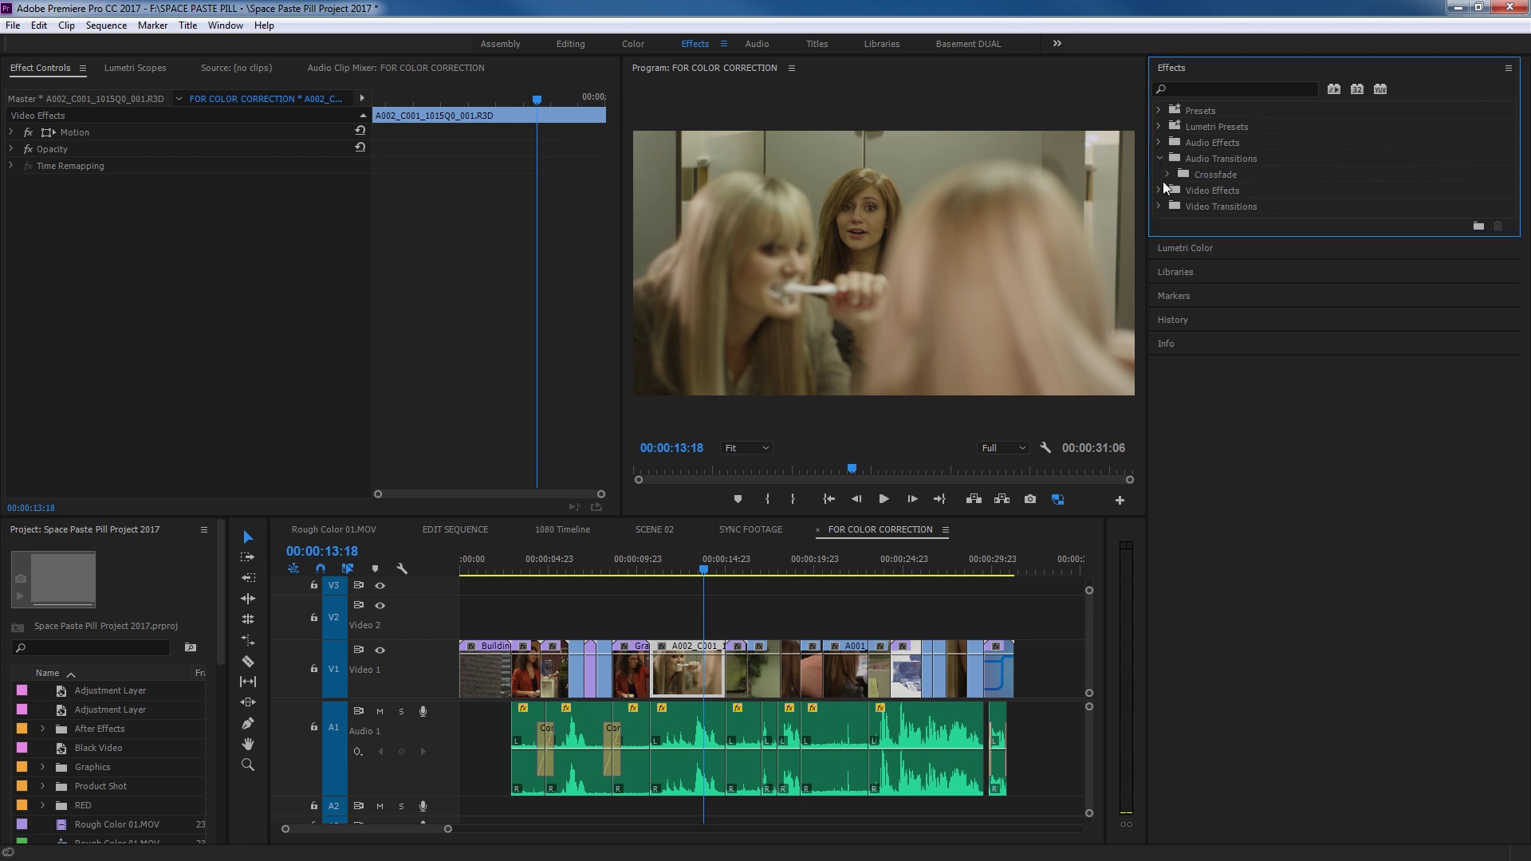
{"action": "left_click", "coordinate": [1159, 191]}
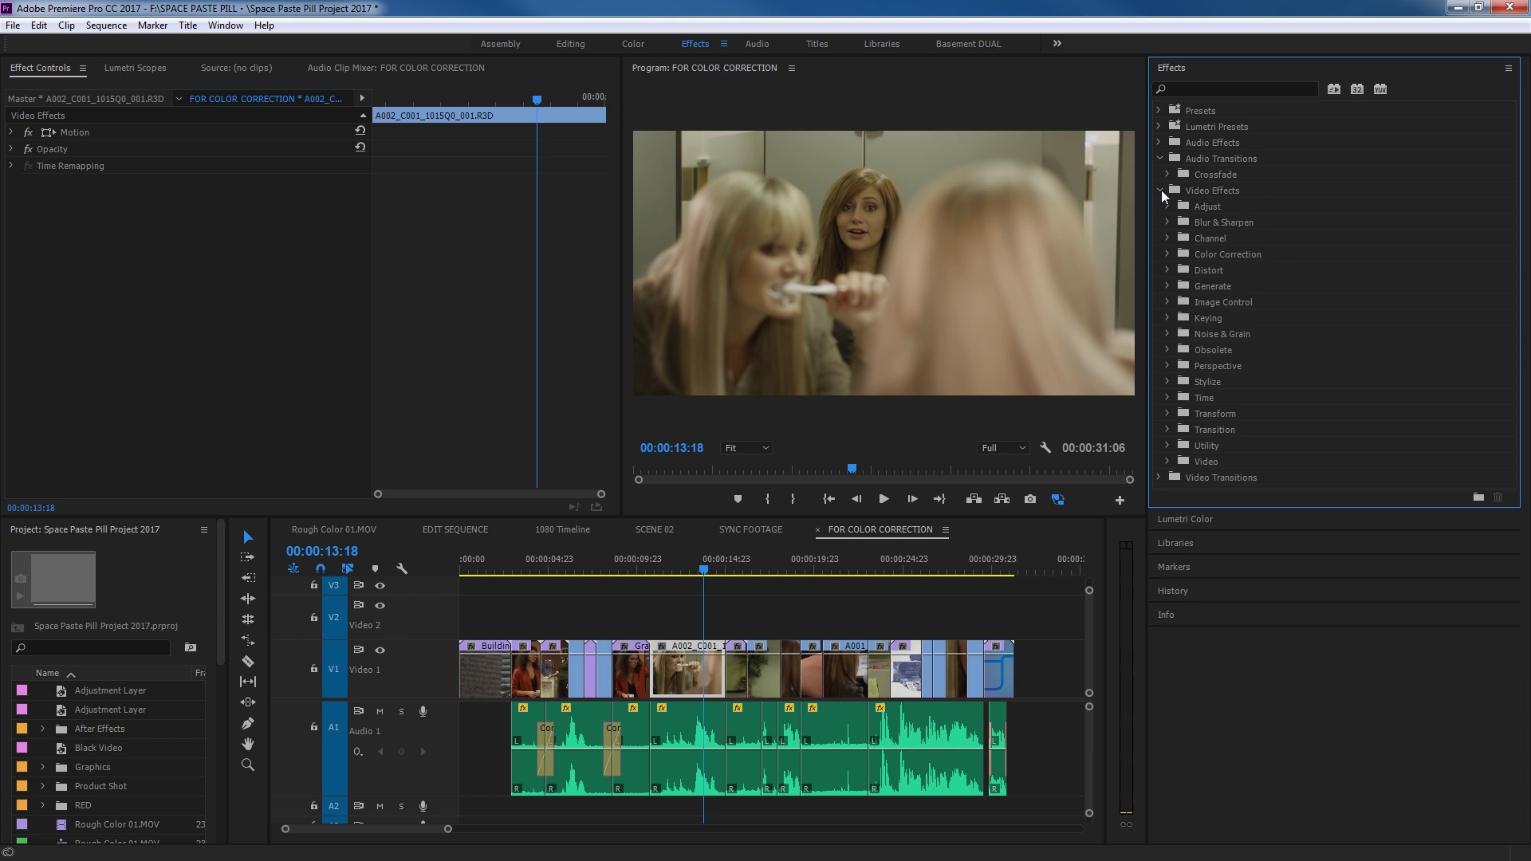
{"action": "left_click", "coordinate": [1161, 190]}
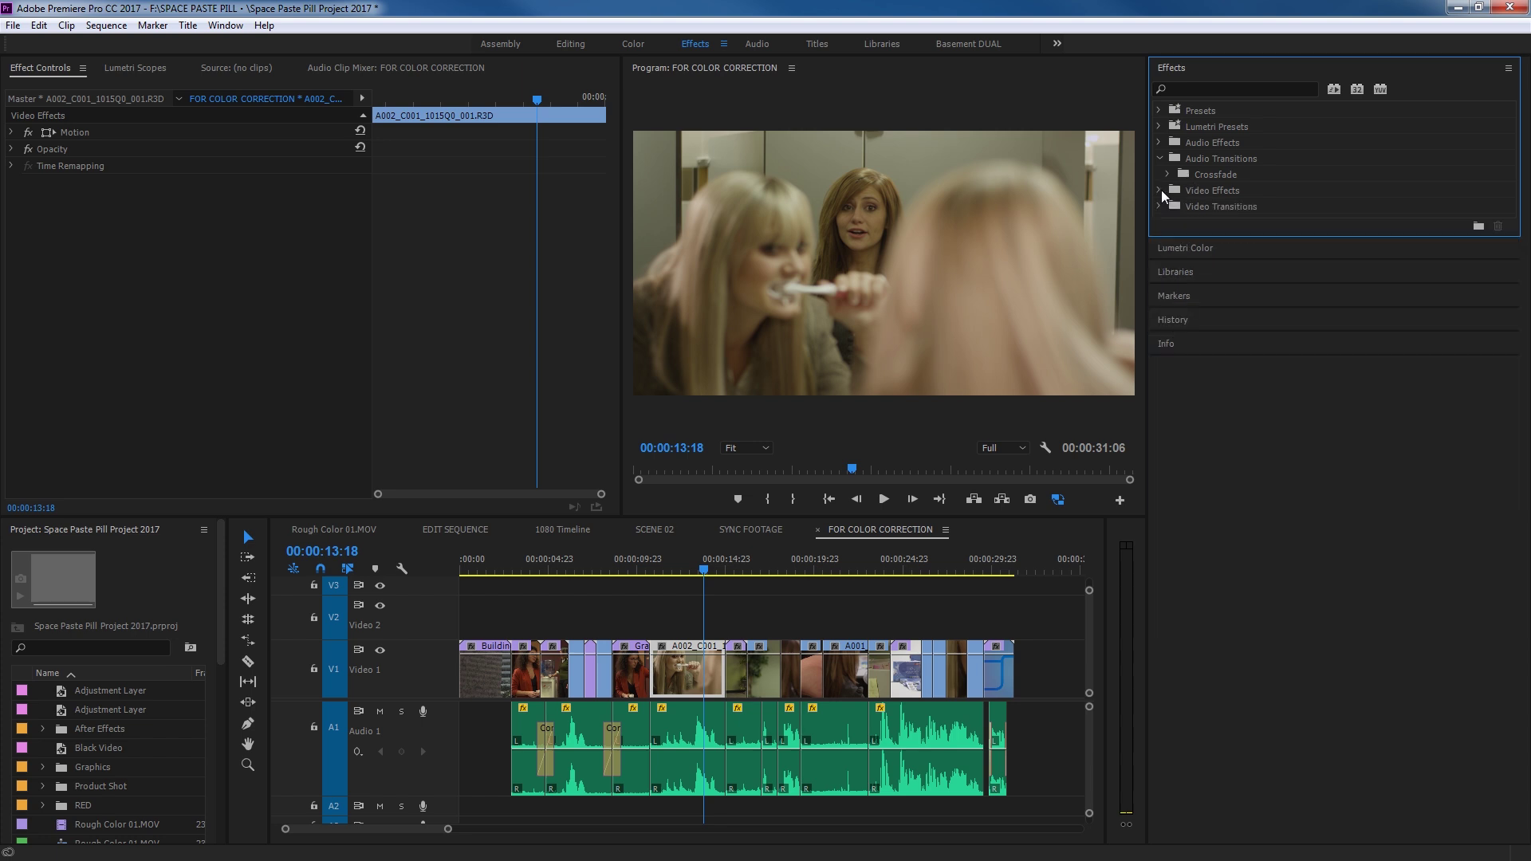
{"action": "left_click", "coordinate": [1156, 160]}
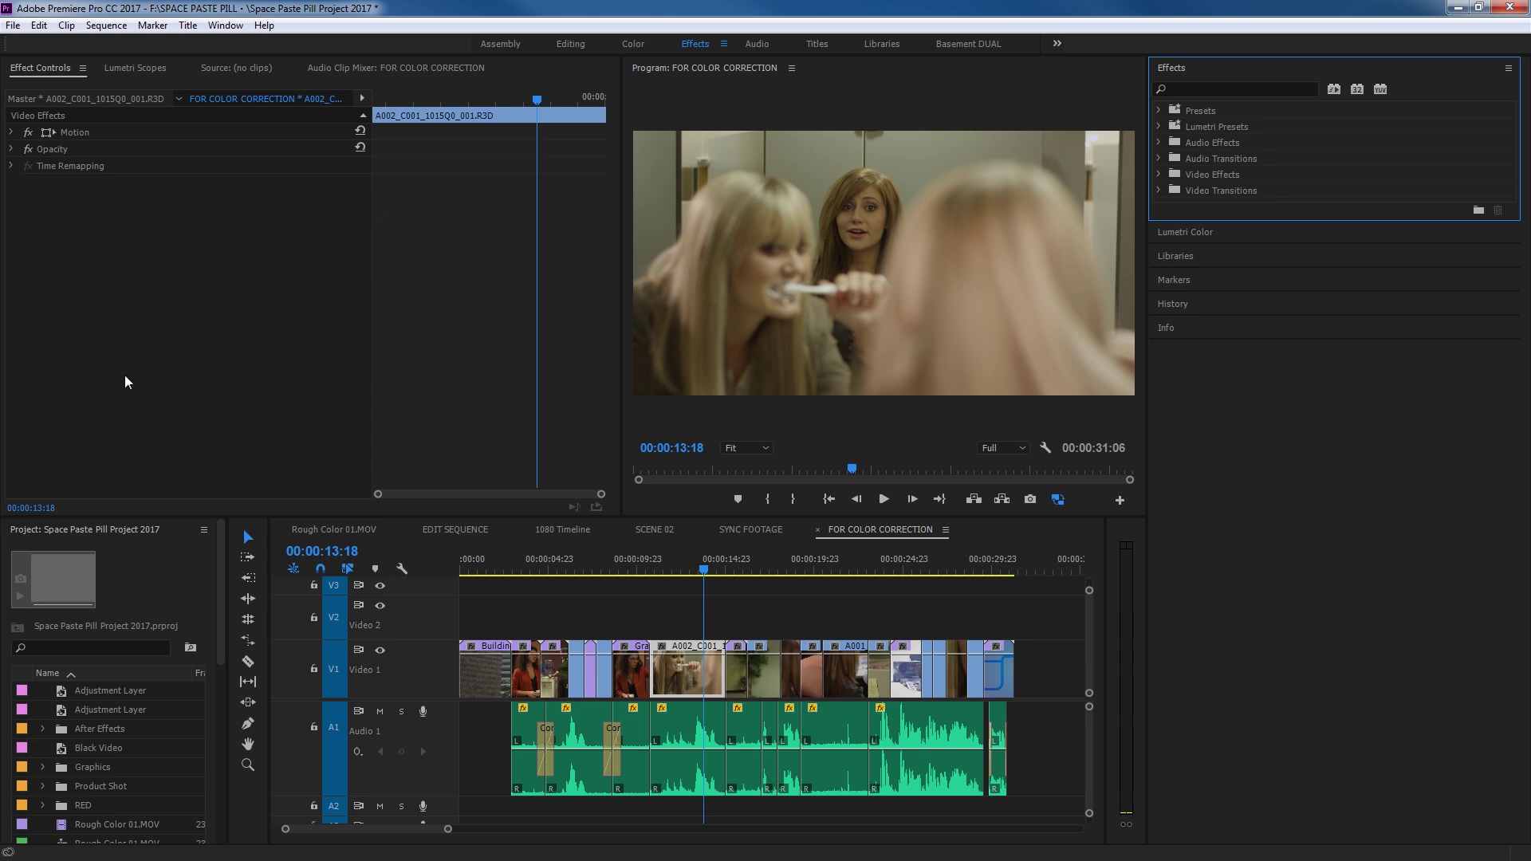
- Expand the Audio Effects folder and select Pitch Shifter
{"action": "left_click", "coordinate": [1158, 142]}
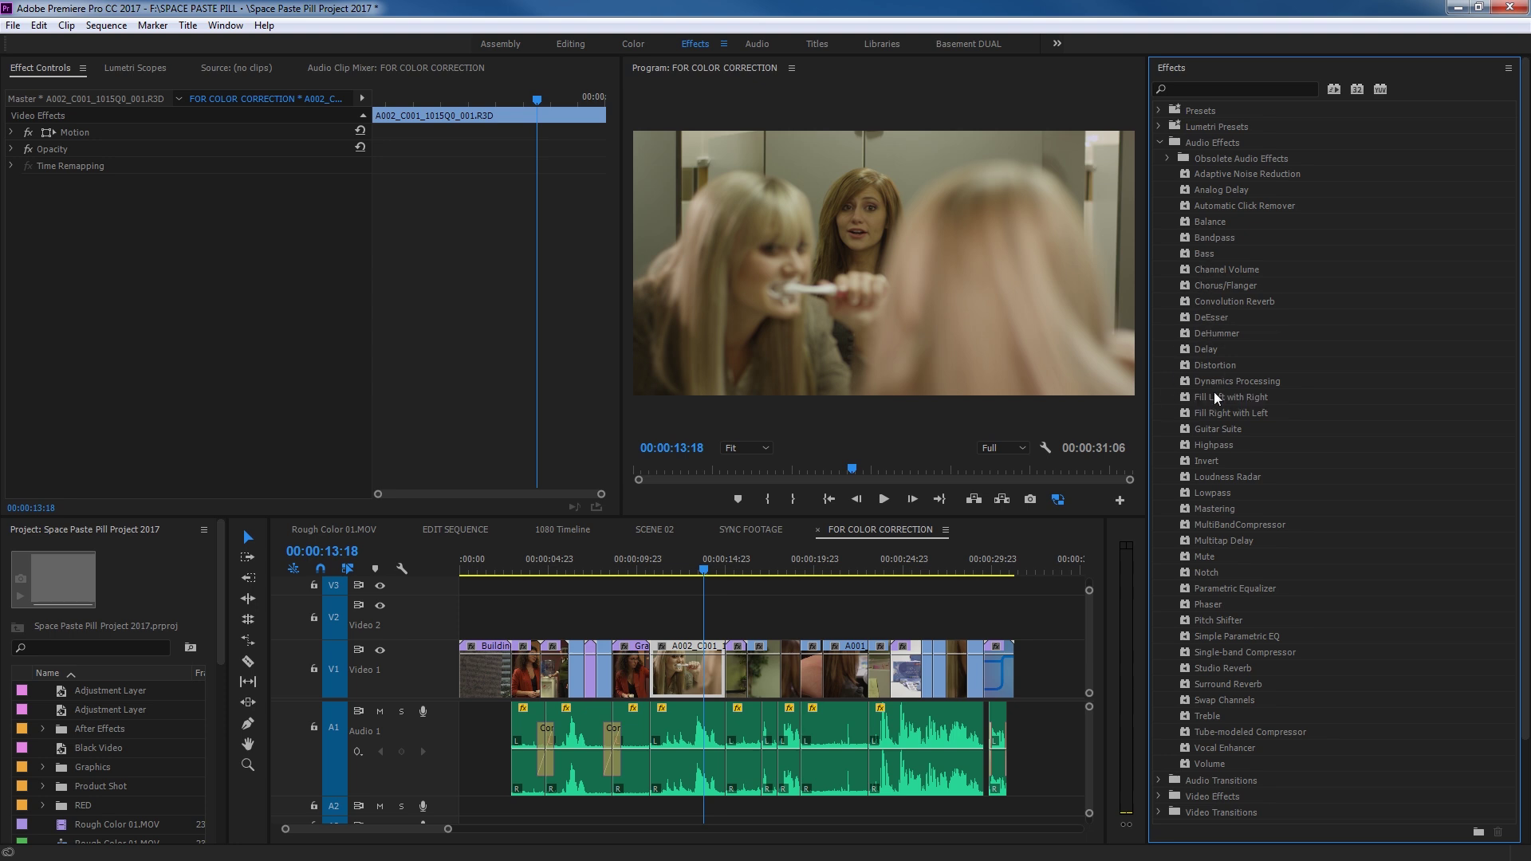
{"action": "left_click", "coordinate": [1184, 619]}
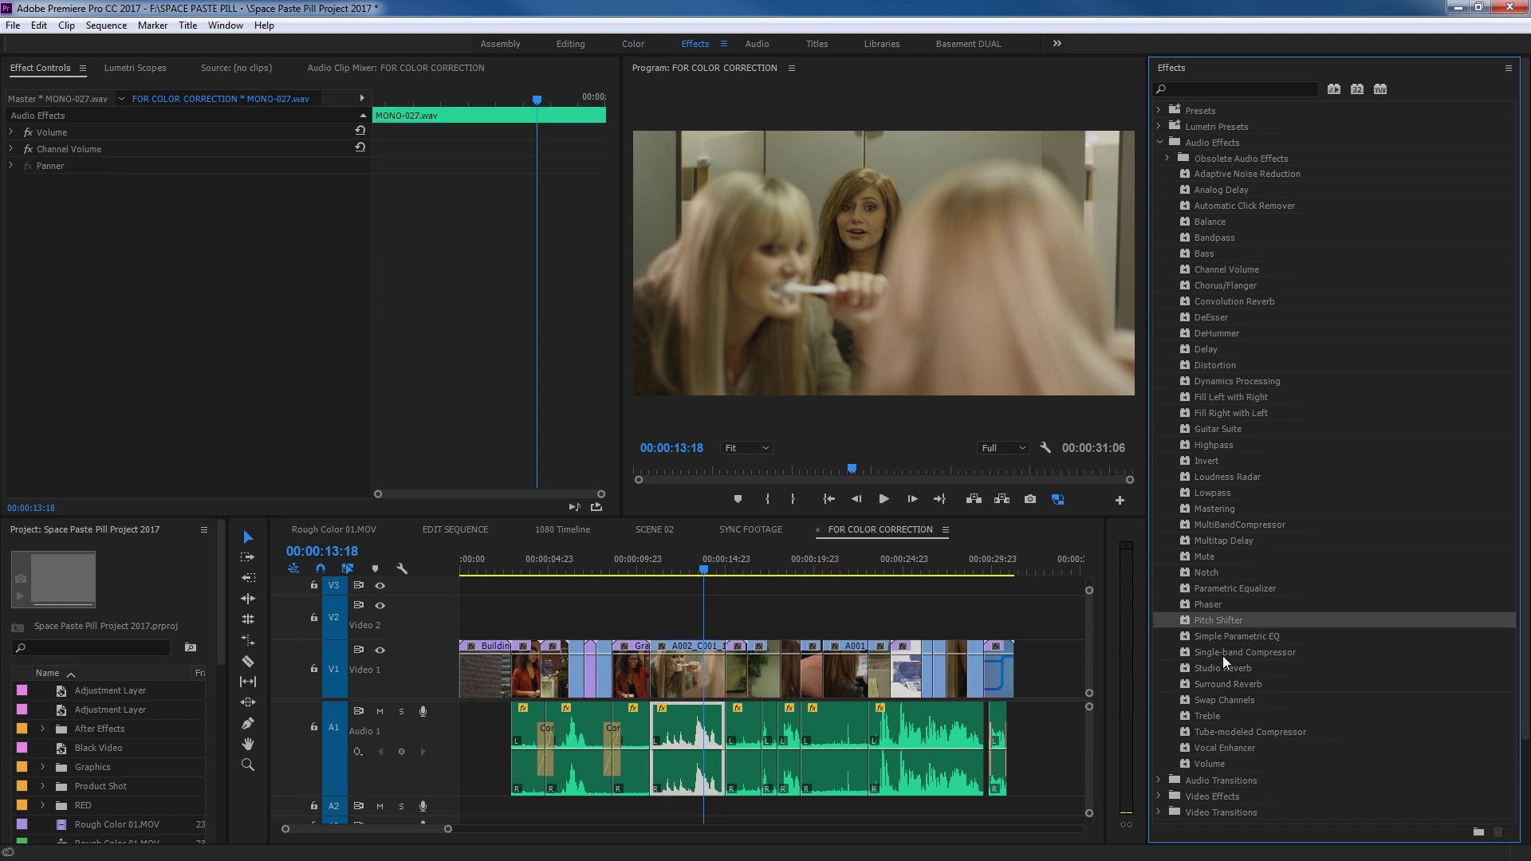
- Drag Pitch Shifter onto the A1 audio clip and play back the pitch-shifted audio
{"action": "left_click_drag", "start_coordinate": [1196, 621], "coordinate": [907, 724]}
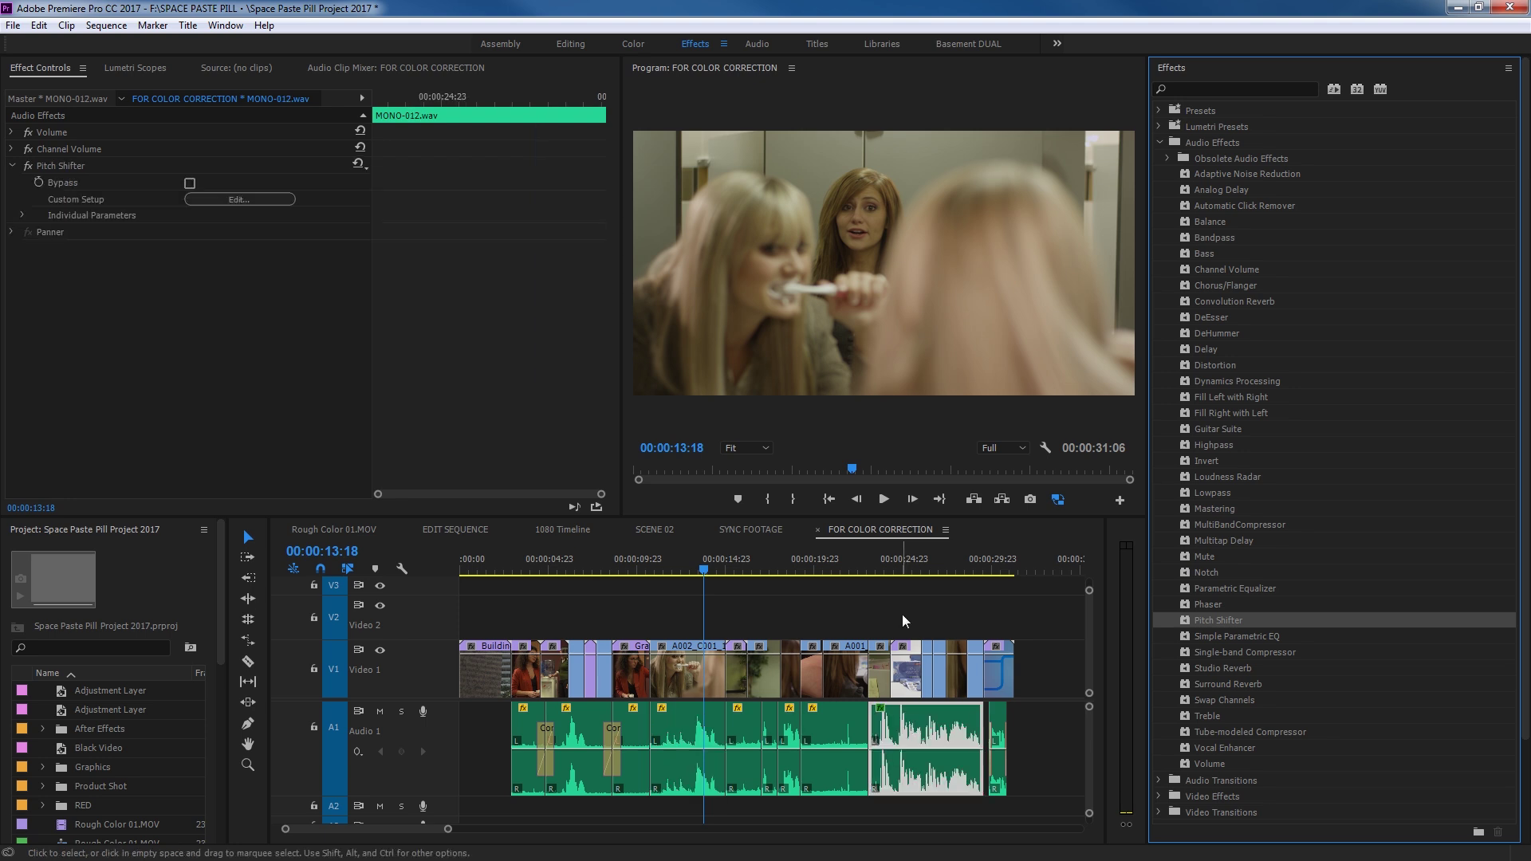
{"action": "left_click", "coordinate": [874, 566]}
{"action": "key", "text": "="}
{"action": "key", "text": "="}
{"action": "key", "text": "="}
{"action": "left_click", "coordinate": [819, 600]}
{"action": "key", "text": "space"}
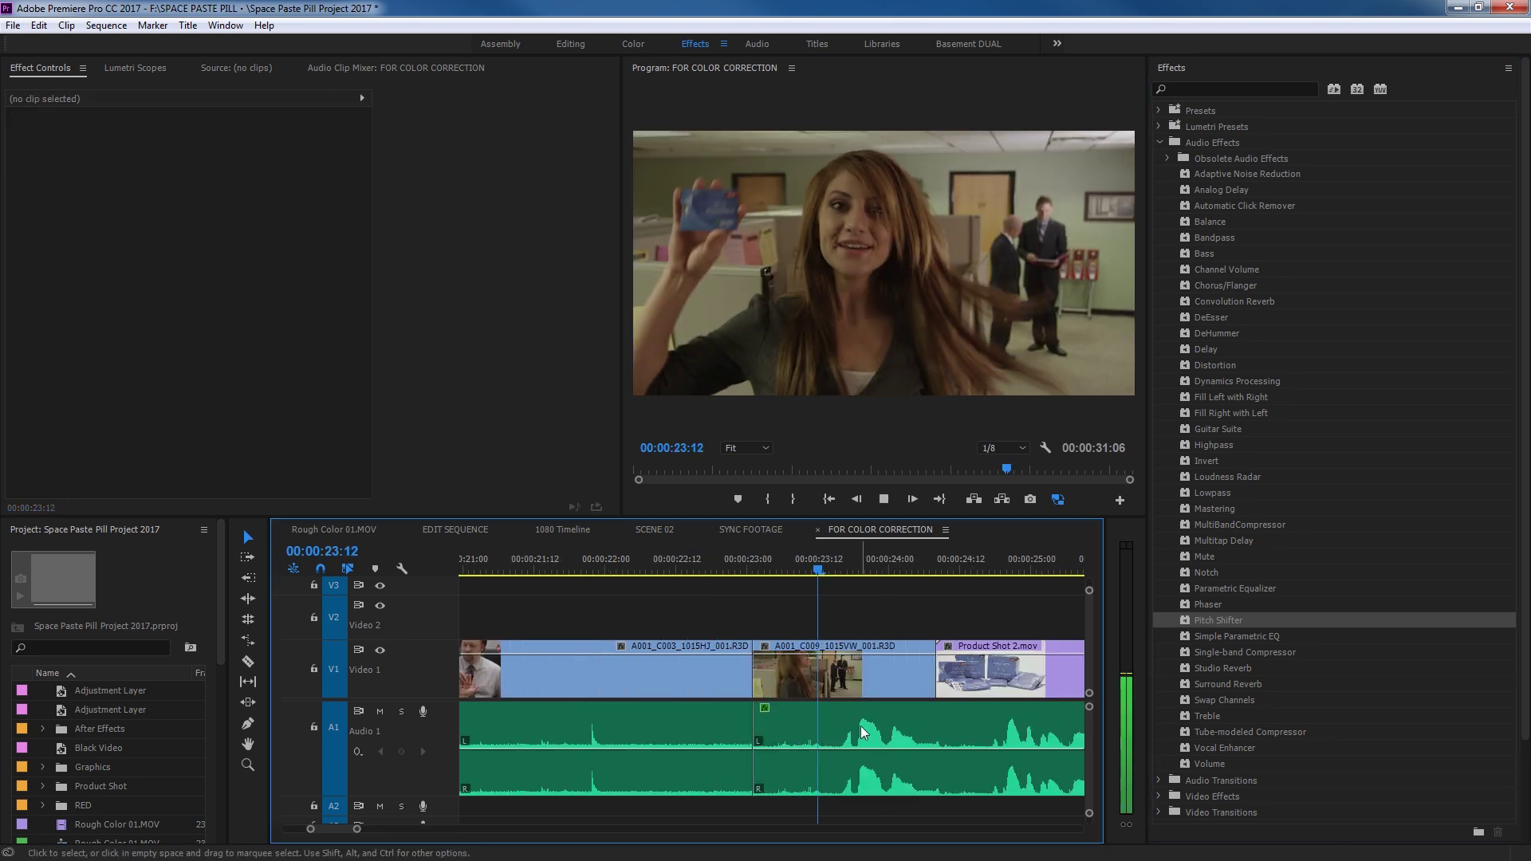
{"action": "key", "text": "-"}
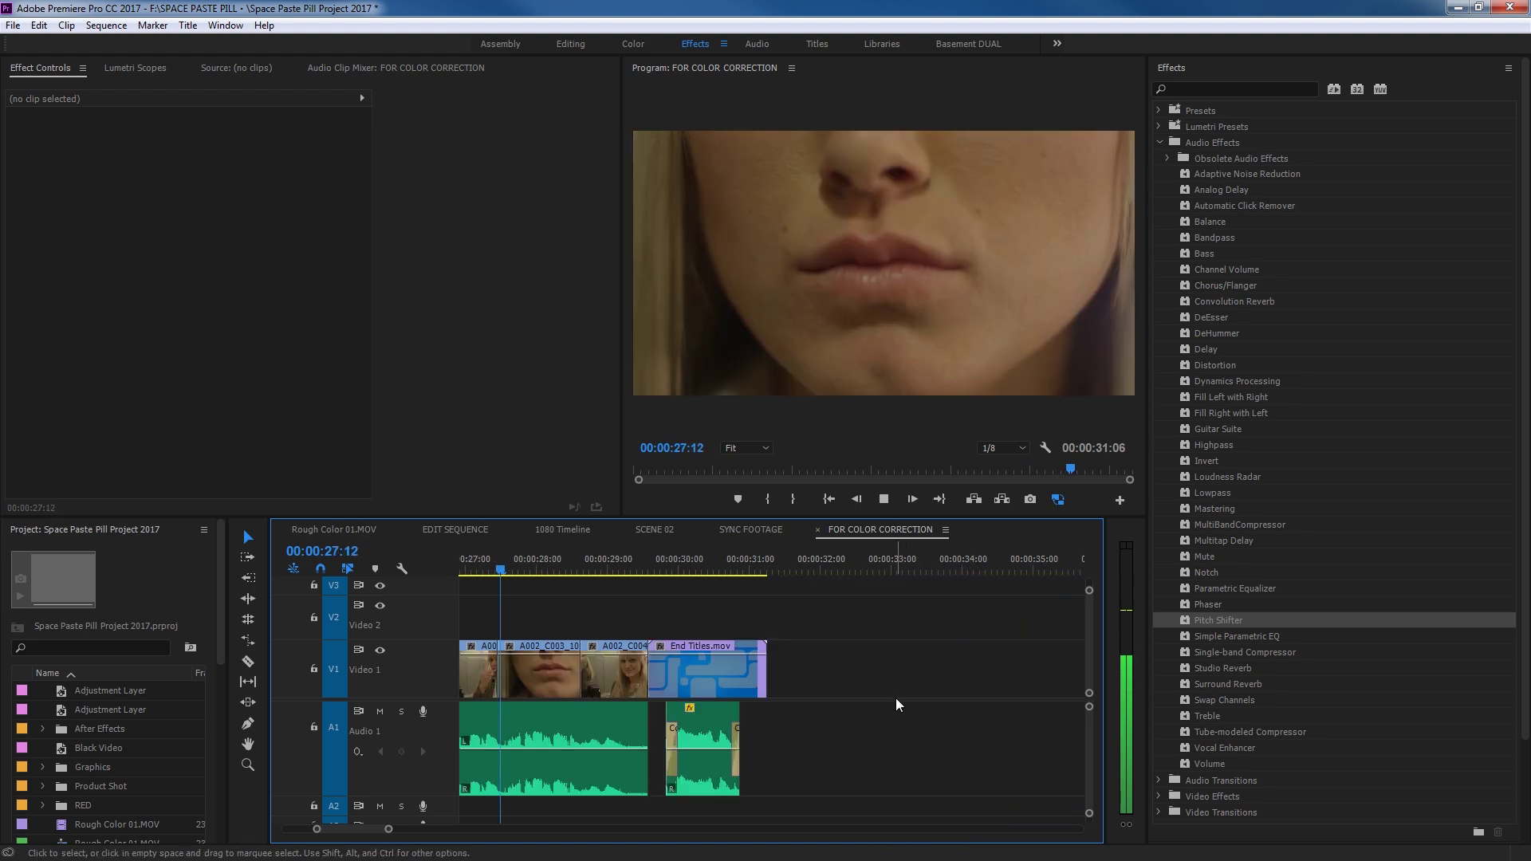
{"action": "left_click", "coordinate": [614, 669]}
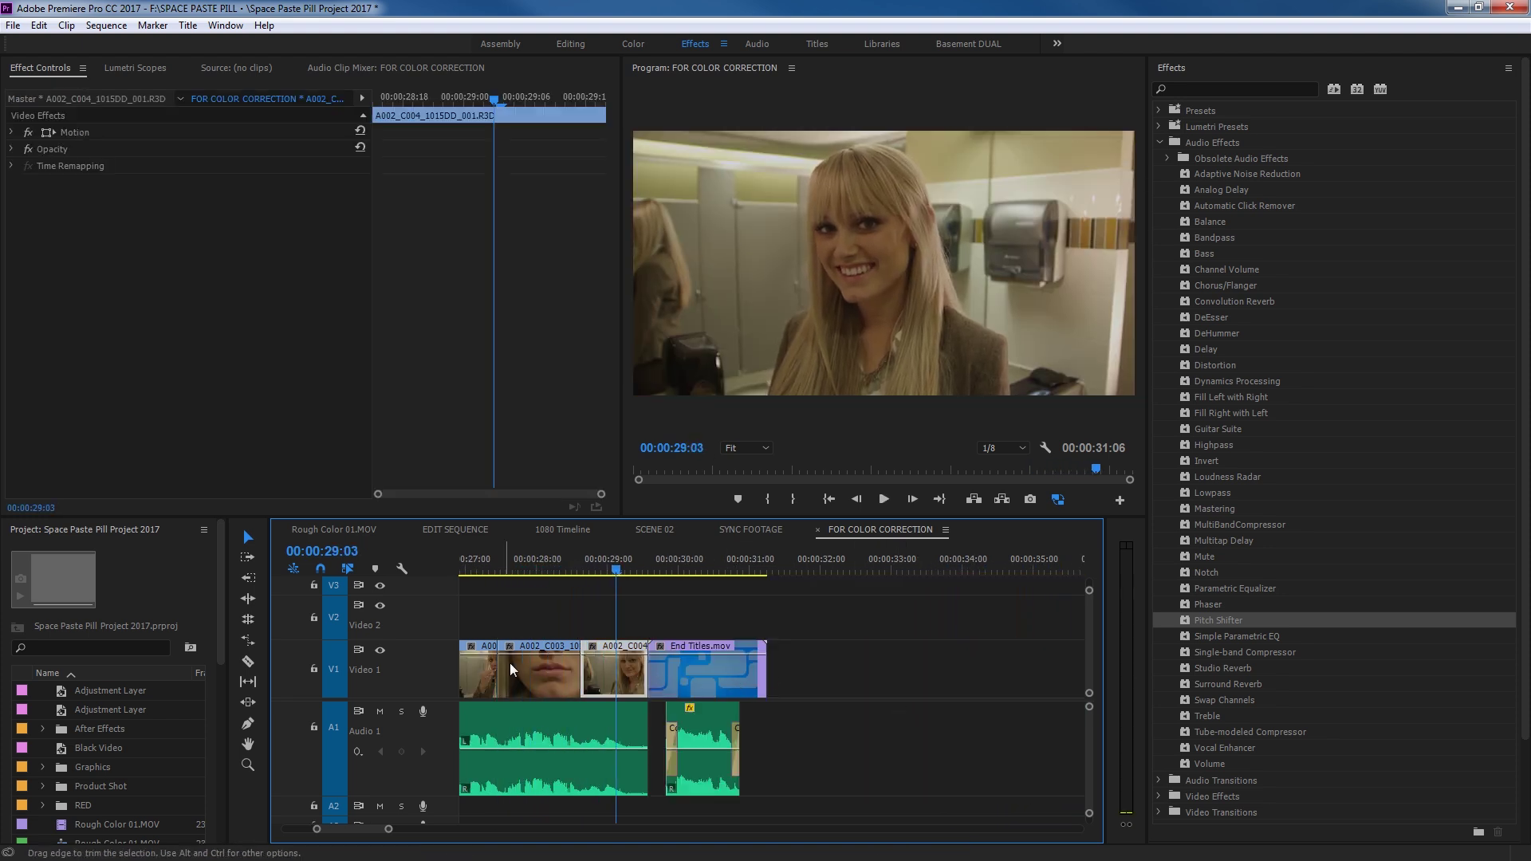
{"action": "key", "text": "-"}
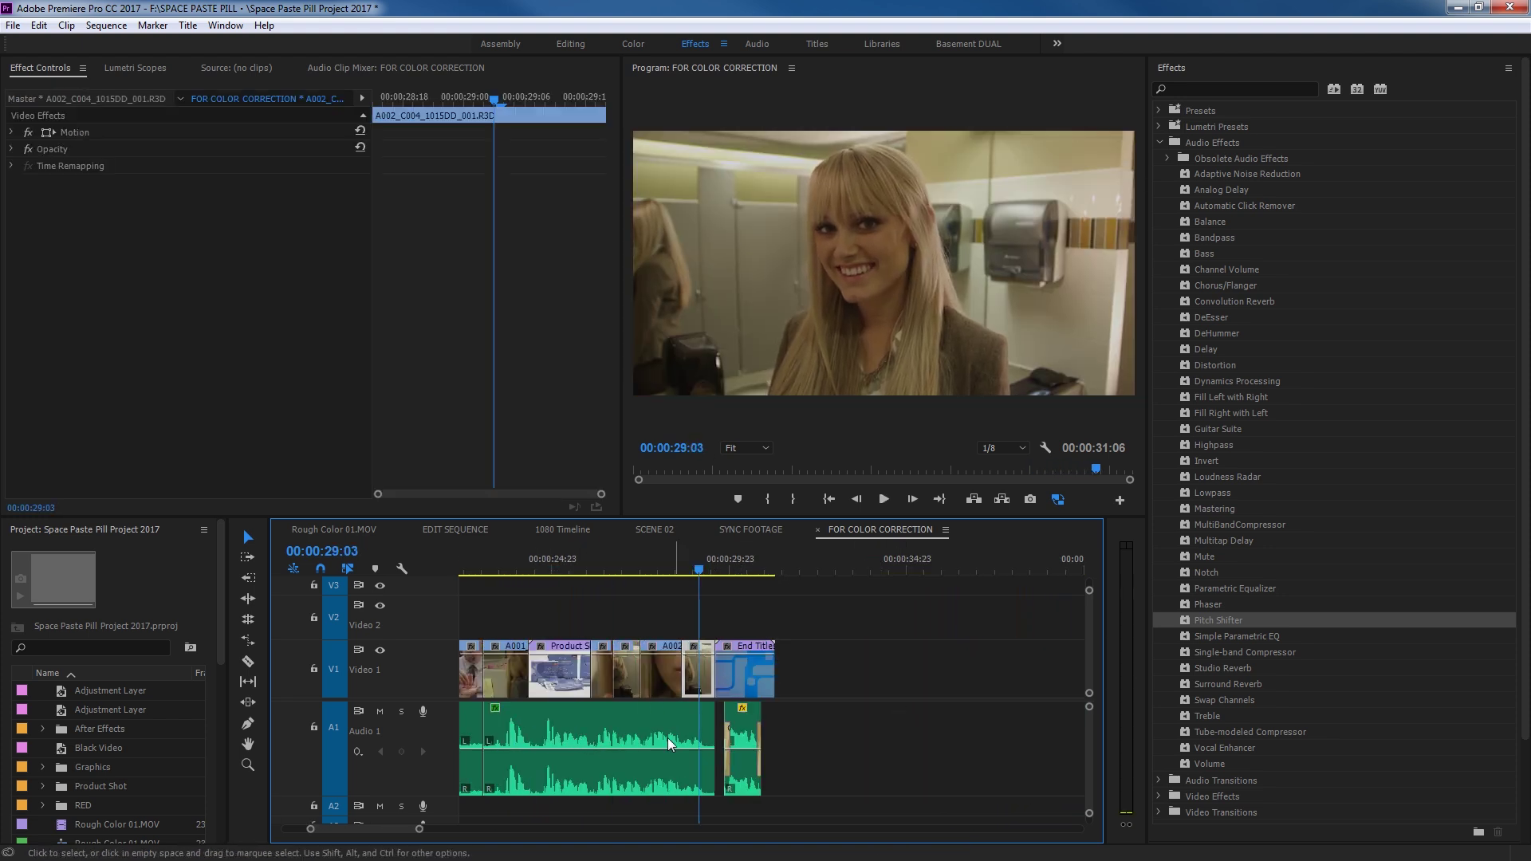
- Select MONO-012.wav and inspect its Volume and Channel Volume effects in Effect Controls
{"action": "left_click", "coordinate": [595, 715]}
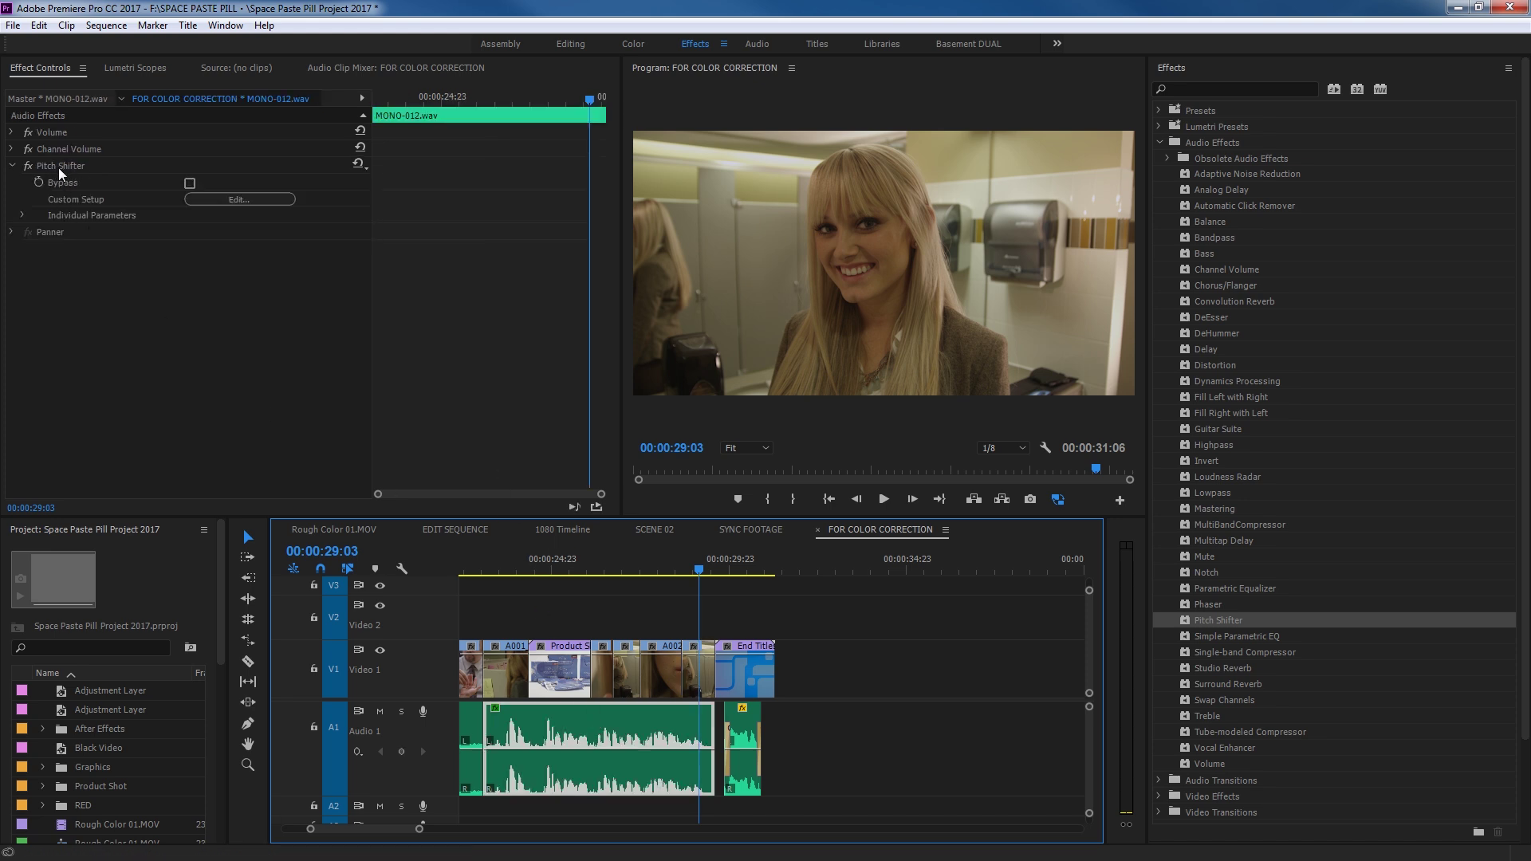
{"action": "left_click", "coordinate": [50, 132]}
{"action": "left_click", "coordinate": [52, 146]}
{"action": "left_click", "coordinate": [59, 132]}
{"action": "left_click", "coordinate": [59, 146]}
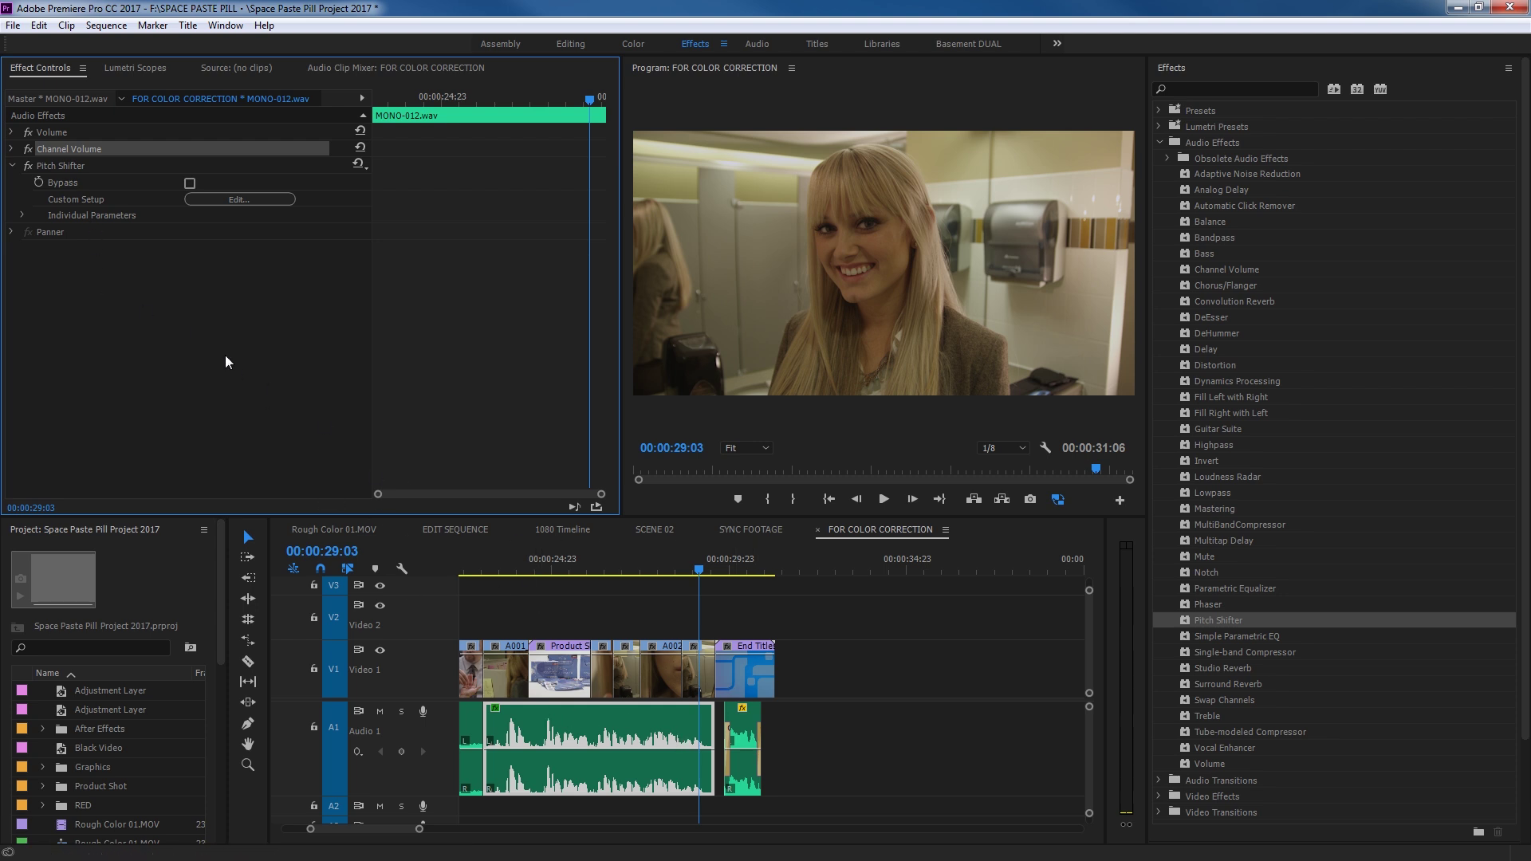
- Add Guitar Suite and DeHummer effects to the MONO-012.wav clip alongside Pitch Shifter
{"action": "left_click", "coordinate": [64, 168]}
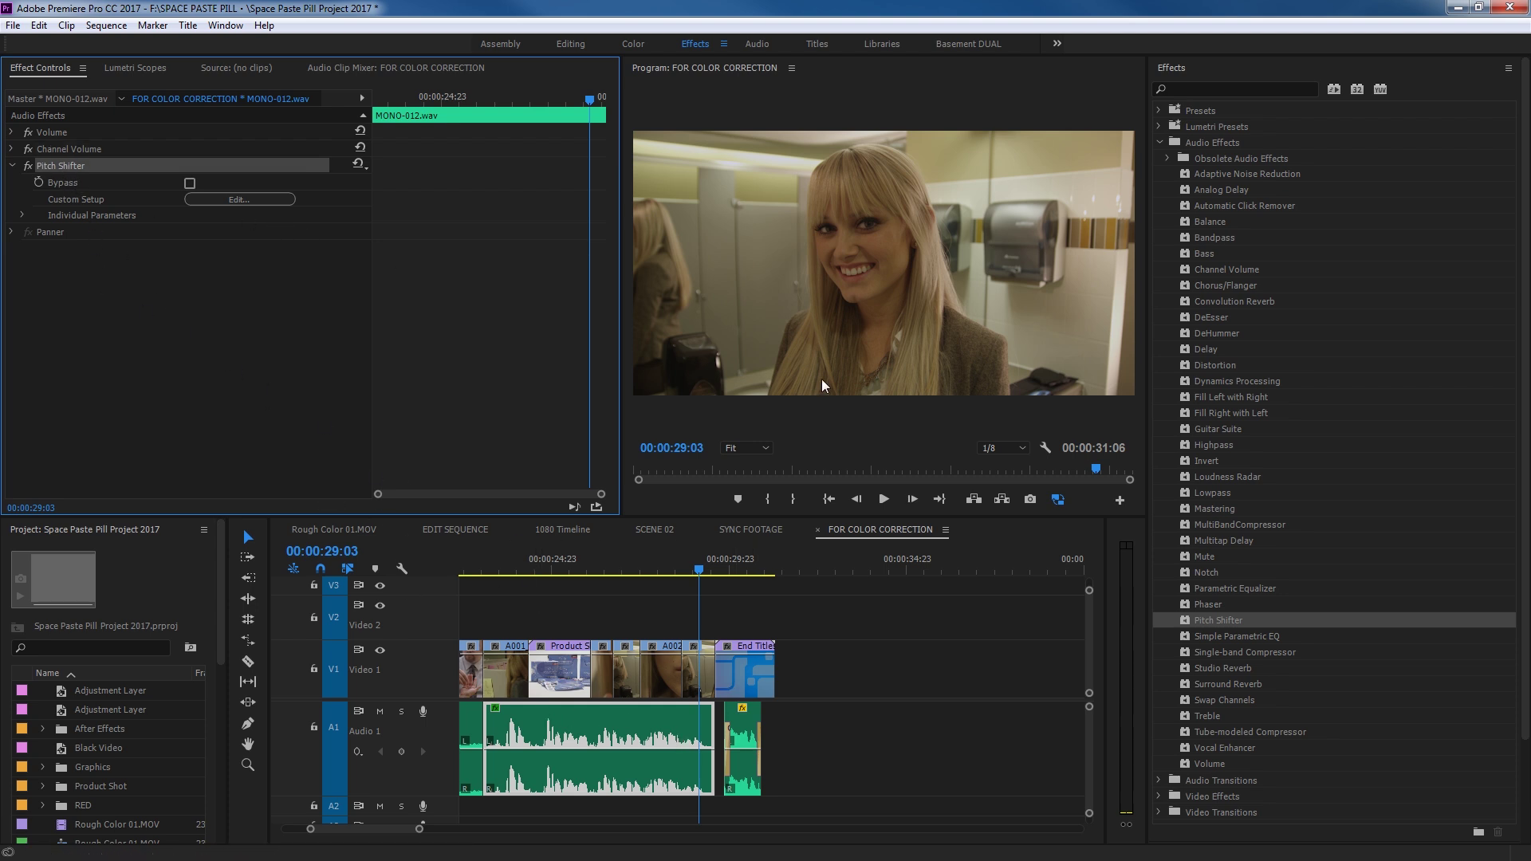
{"action": "left_click_drag", "start_coordinate": [1207, 424], "coordinate": [637, 730]}
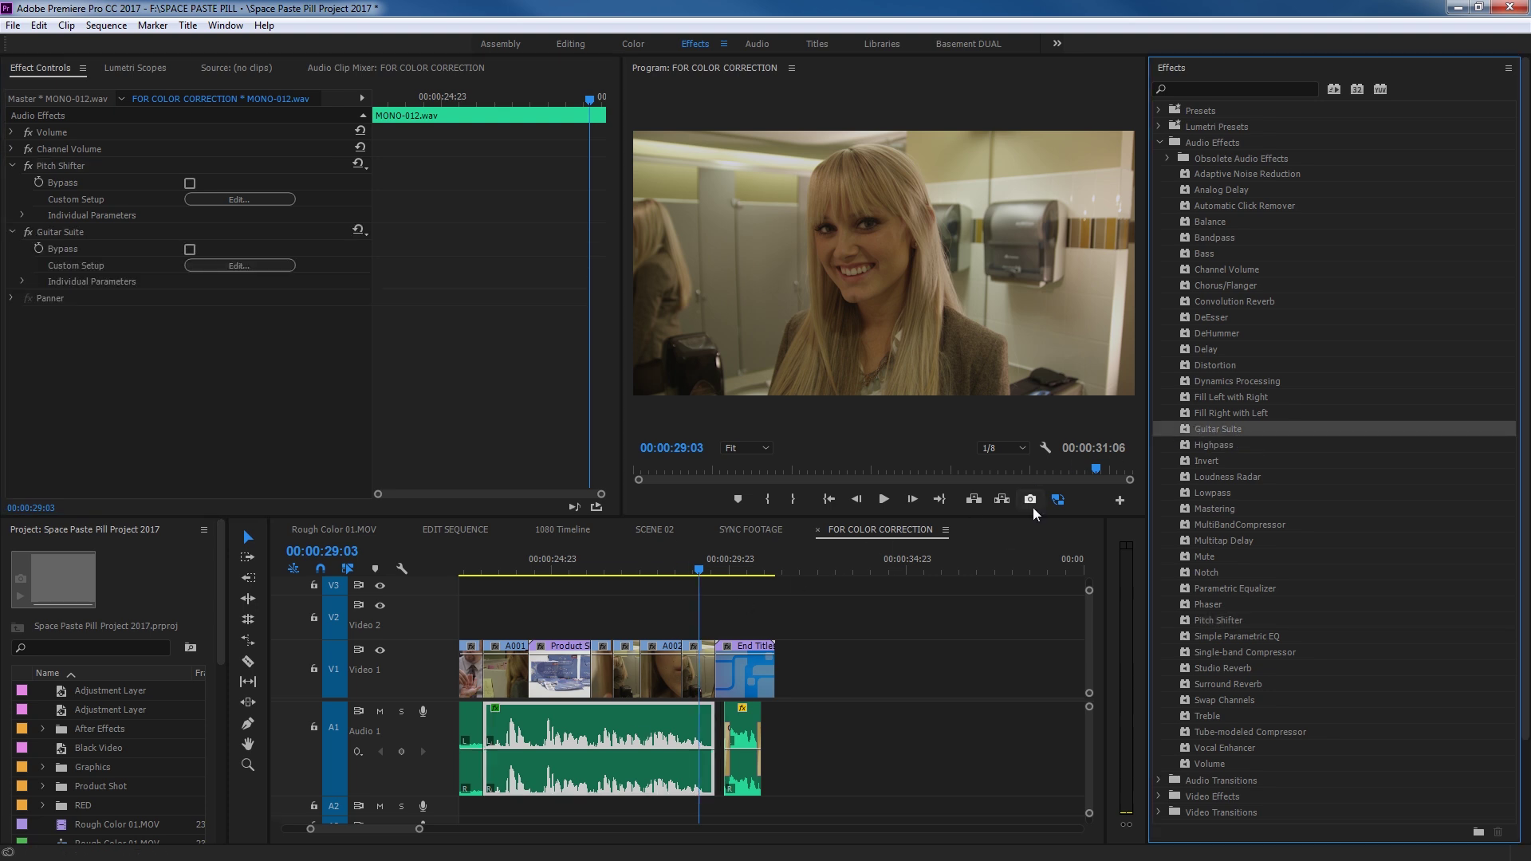
{"action": "left_click_drag", "start_coordinate": [1202, 338], "coordinate": [596, 722]}
- Delete DeHummer and Guitar Suite from the clip, then move the playhead to 26:15
{"action": "left_click", "coordinate": [51, 165]}
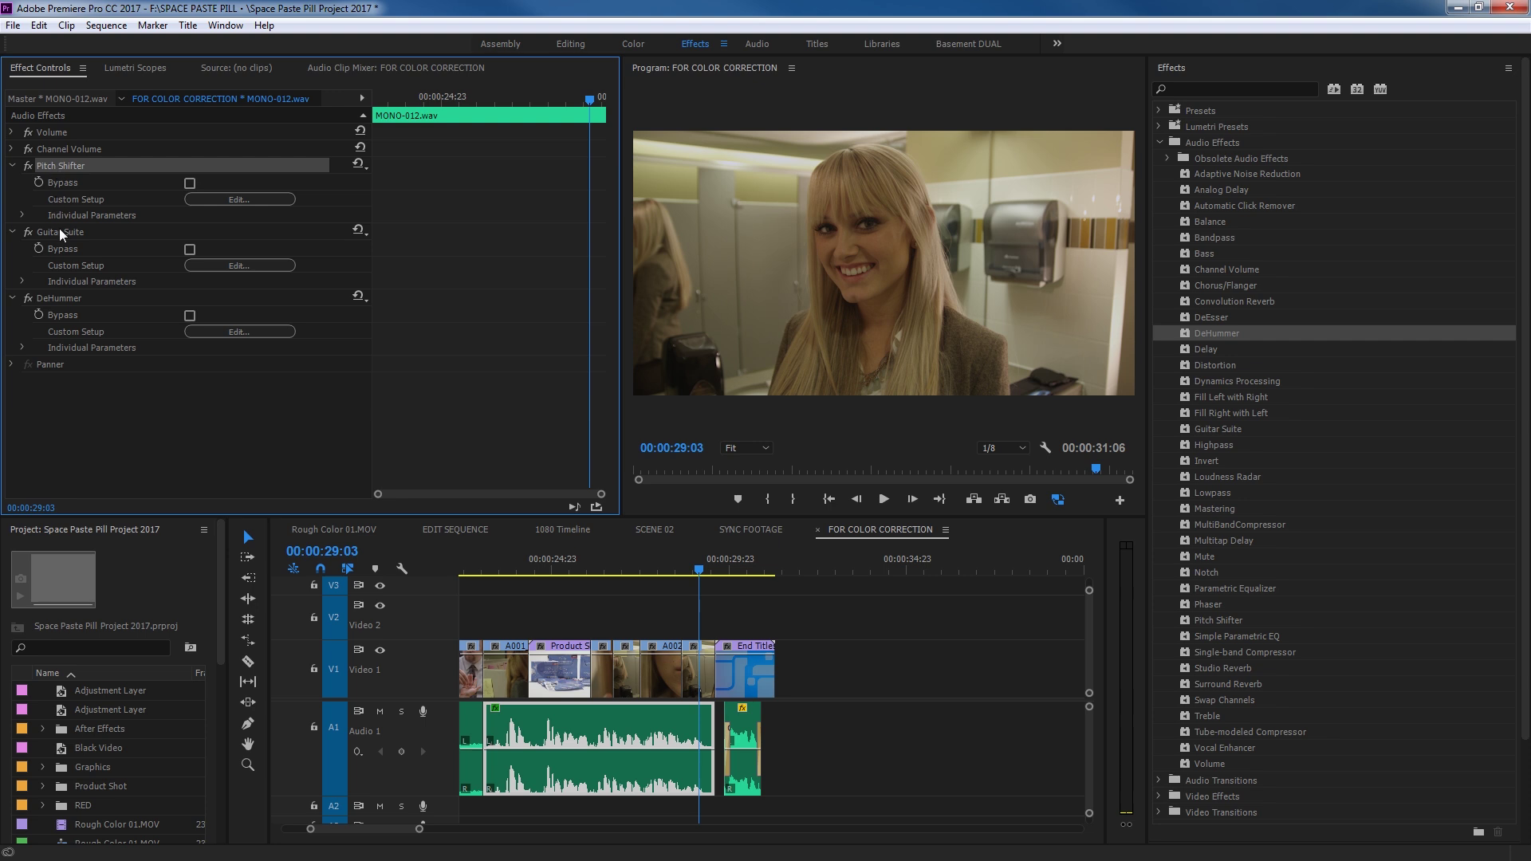
{"action": "left_click", "coordinate": [59, 231]}
{"action": "left_click", "coordinate": [72, 299]}
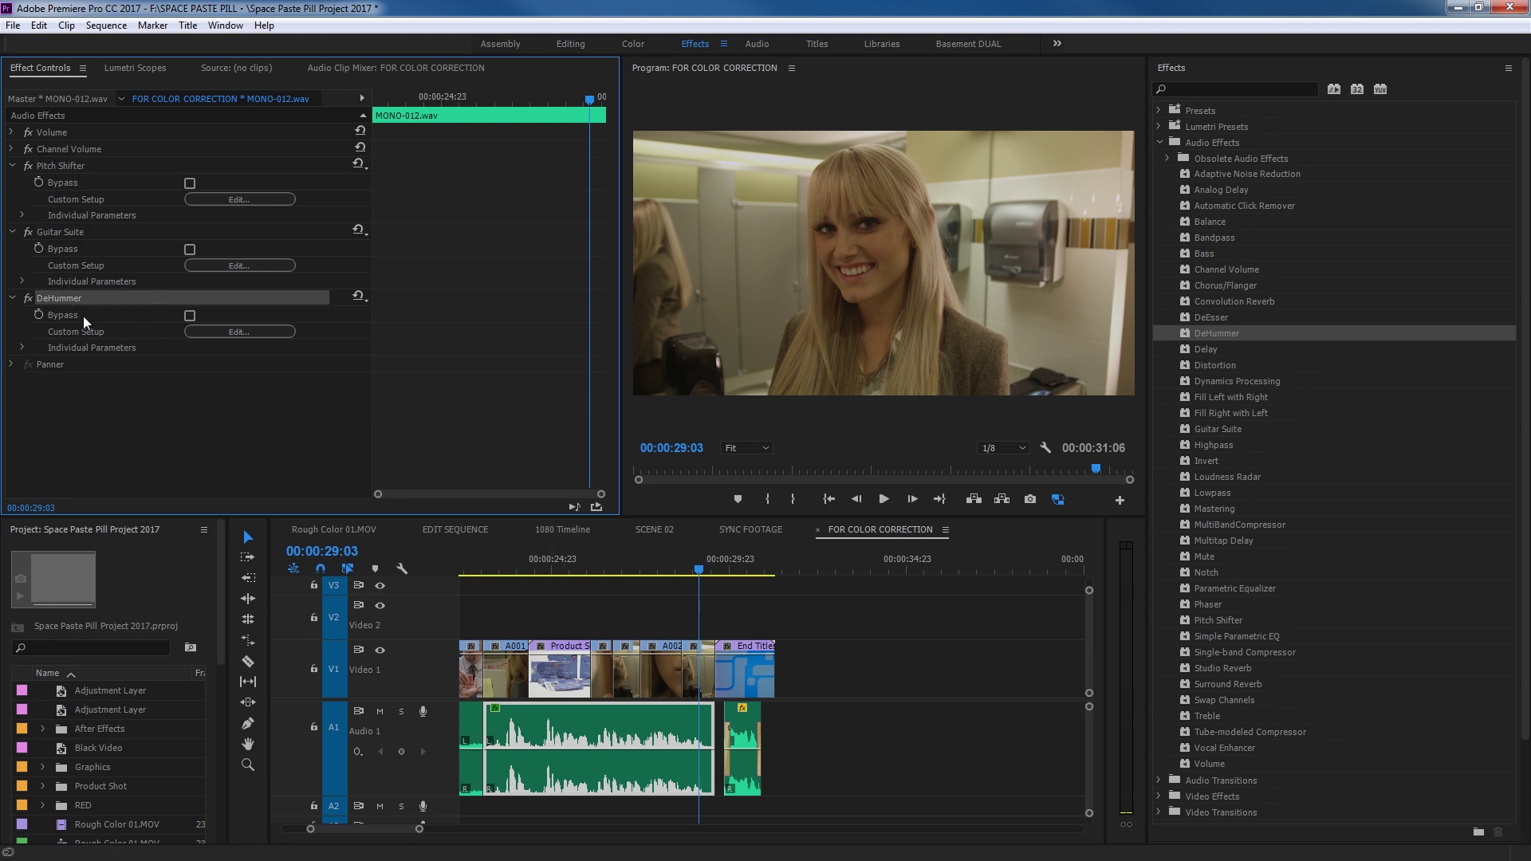
{"action": "key", "text": "Delete"}
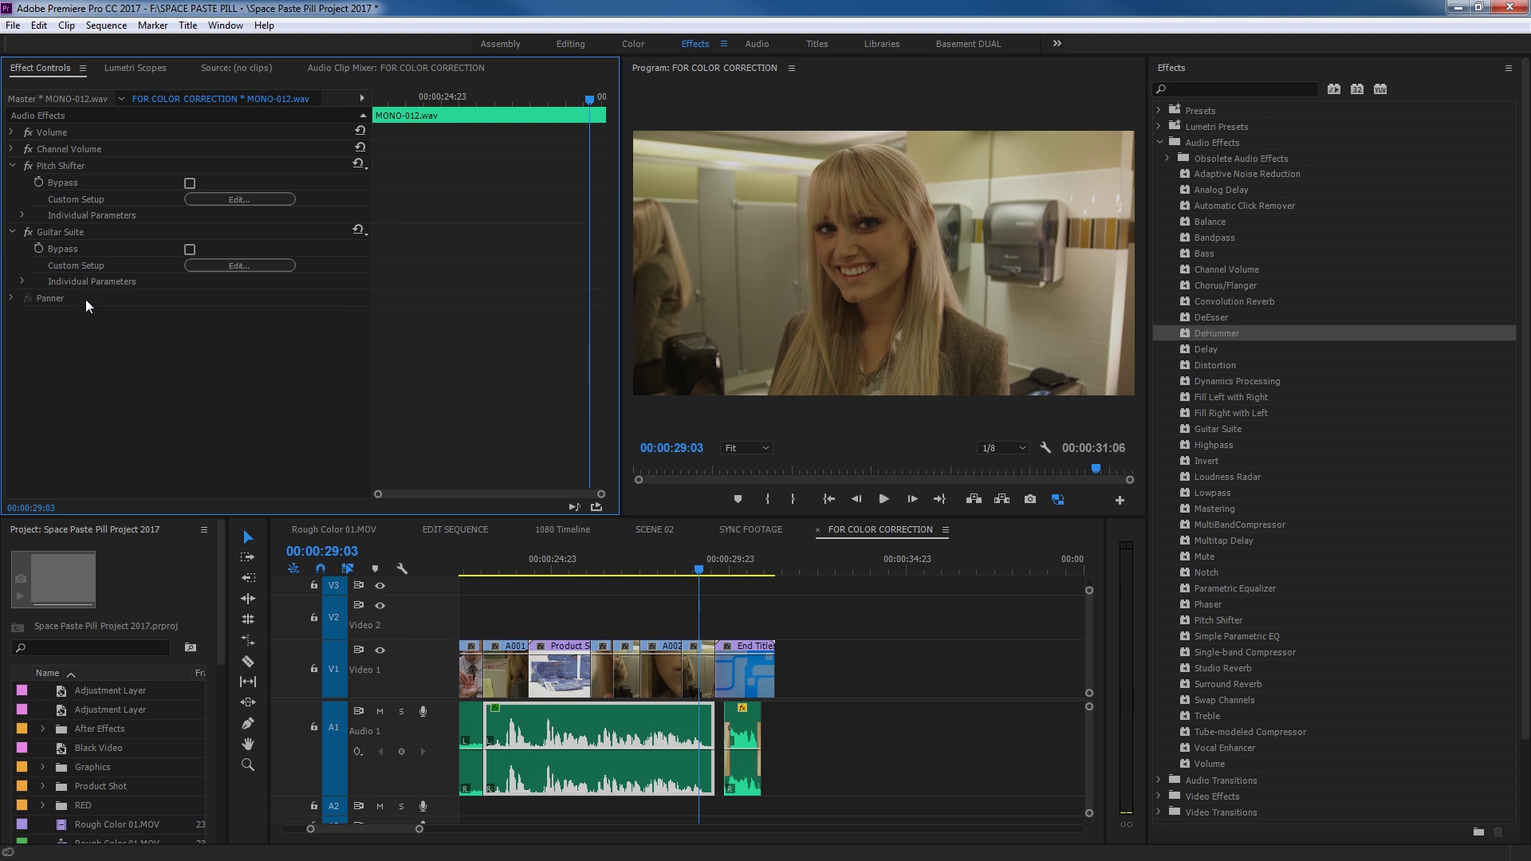
{"action": "left_click", "coordinate": [64, 231]}
{"action": "key", "text": "Delete"}
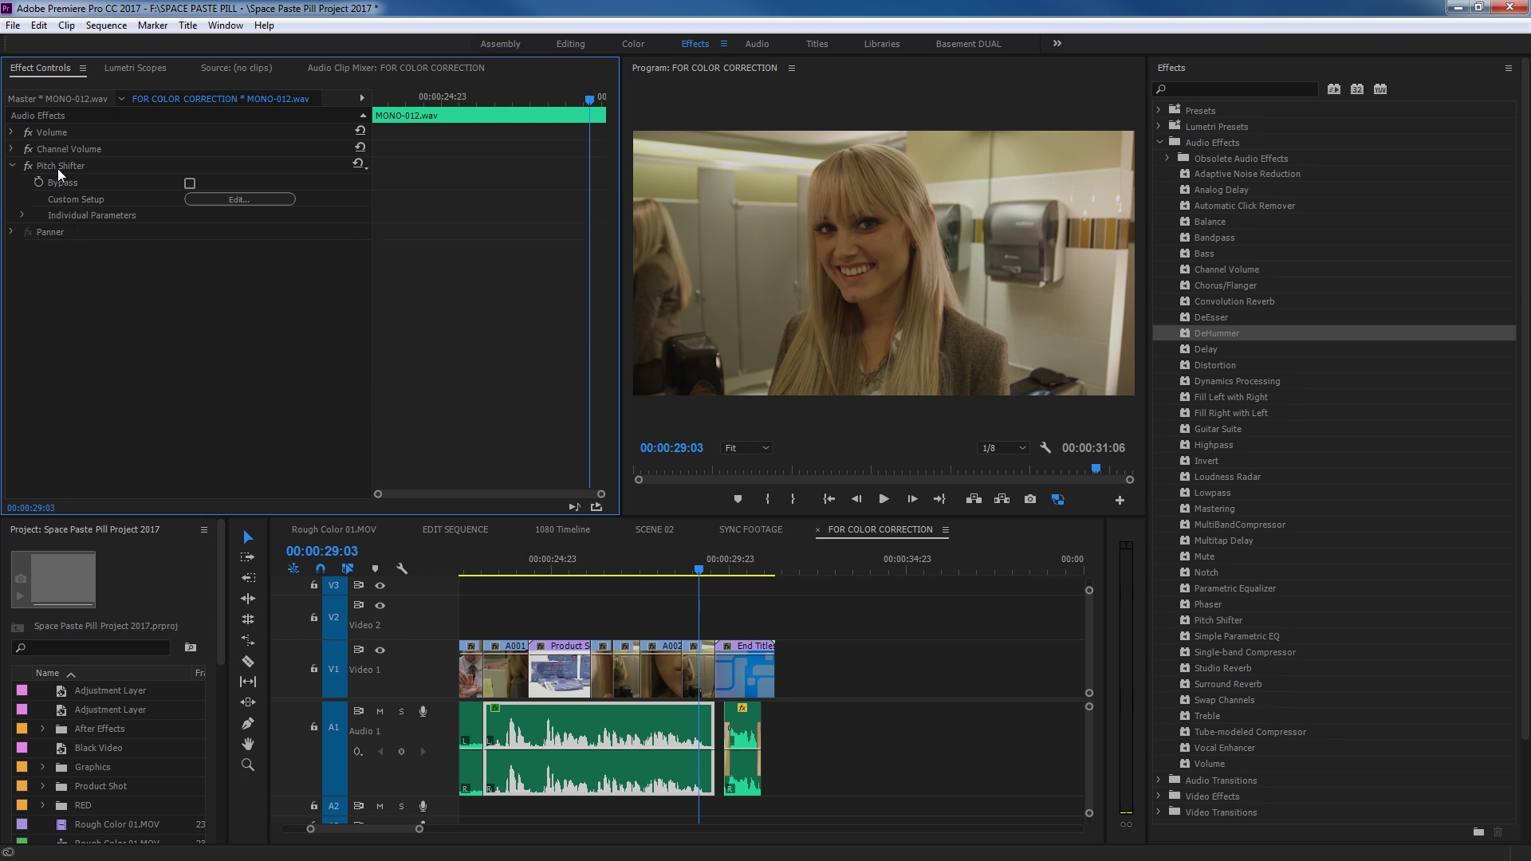
{"action": "left_click", "coordinate": [57, 163]}
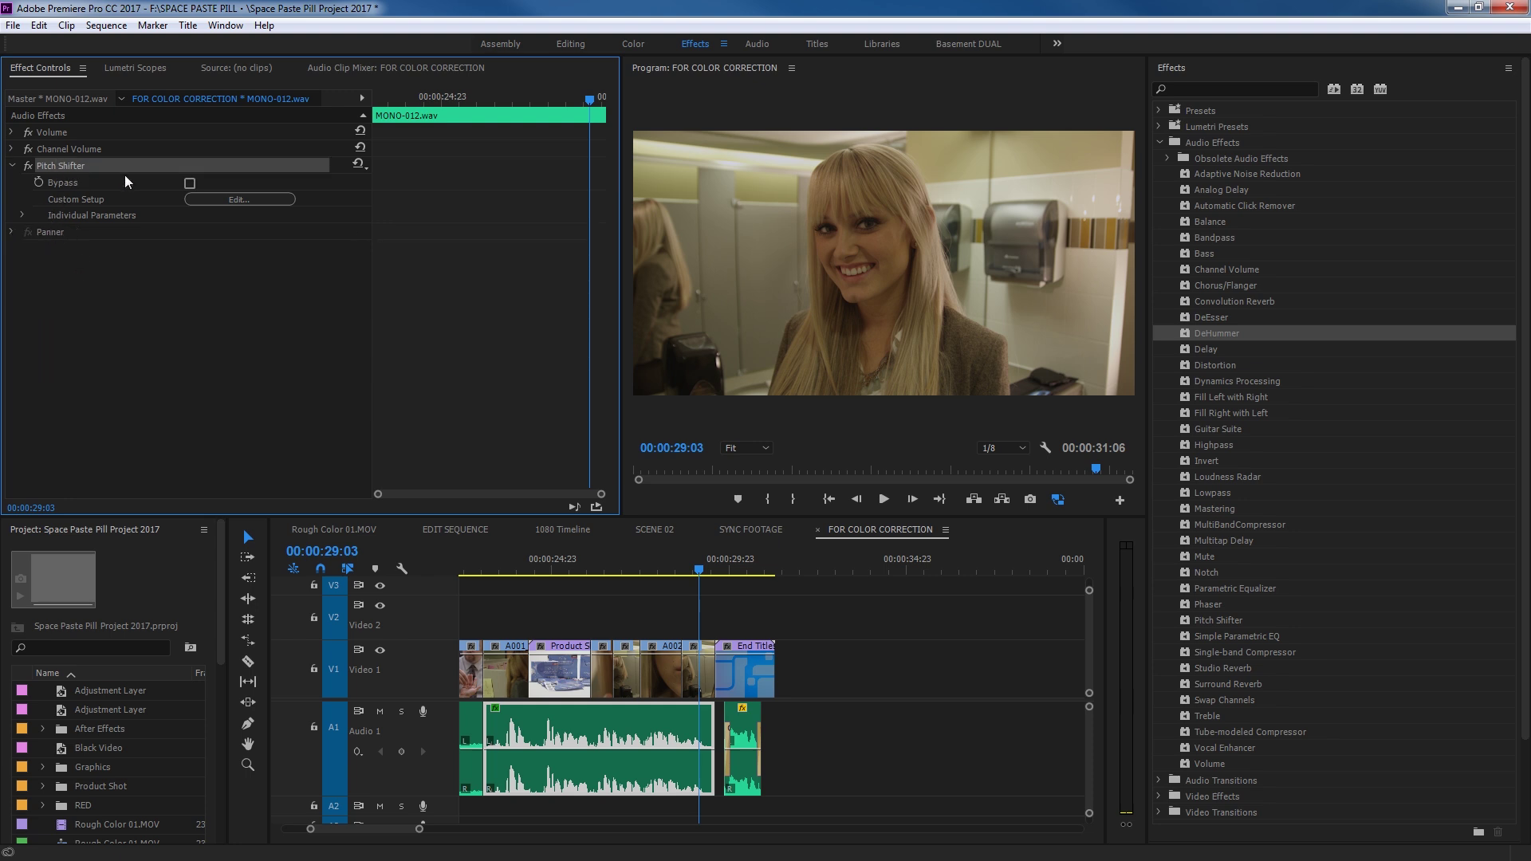
{"action": "left_click", "coordinate": [611, 568]}
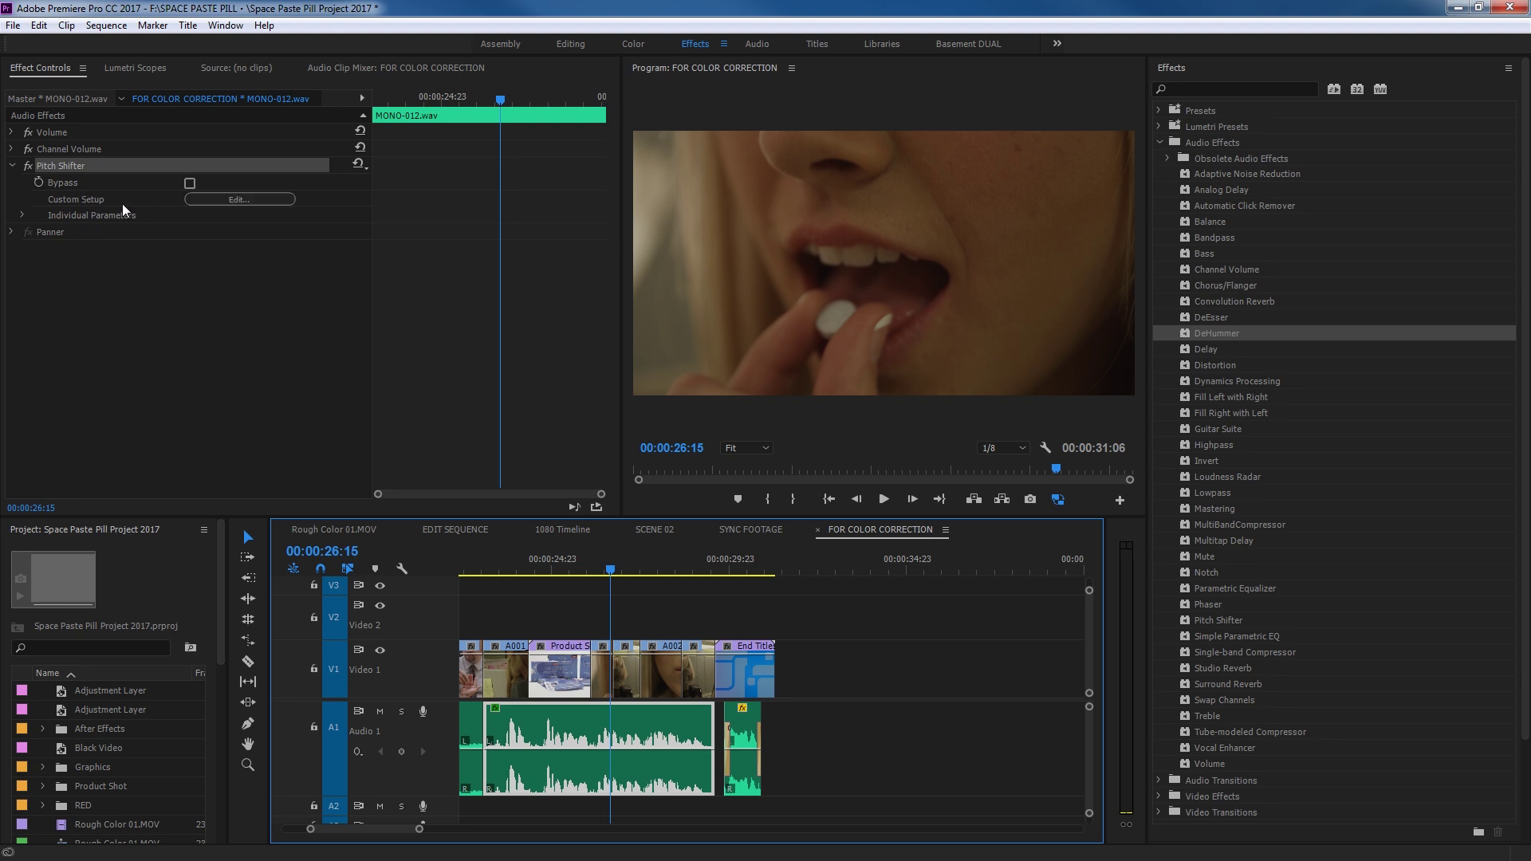
- Set Pitch Shifter to the Angry Gerbil preset (12 semi-tones, ratio 2.0000) and close its editor
{"action": "left_click", "coordinate": [208, 201]}
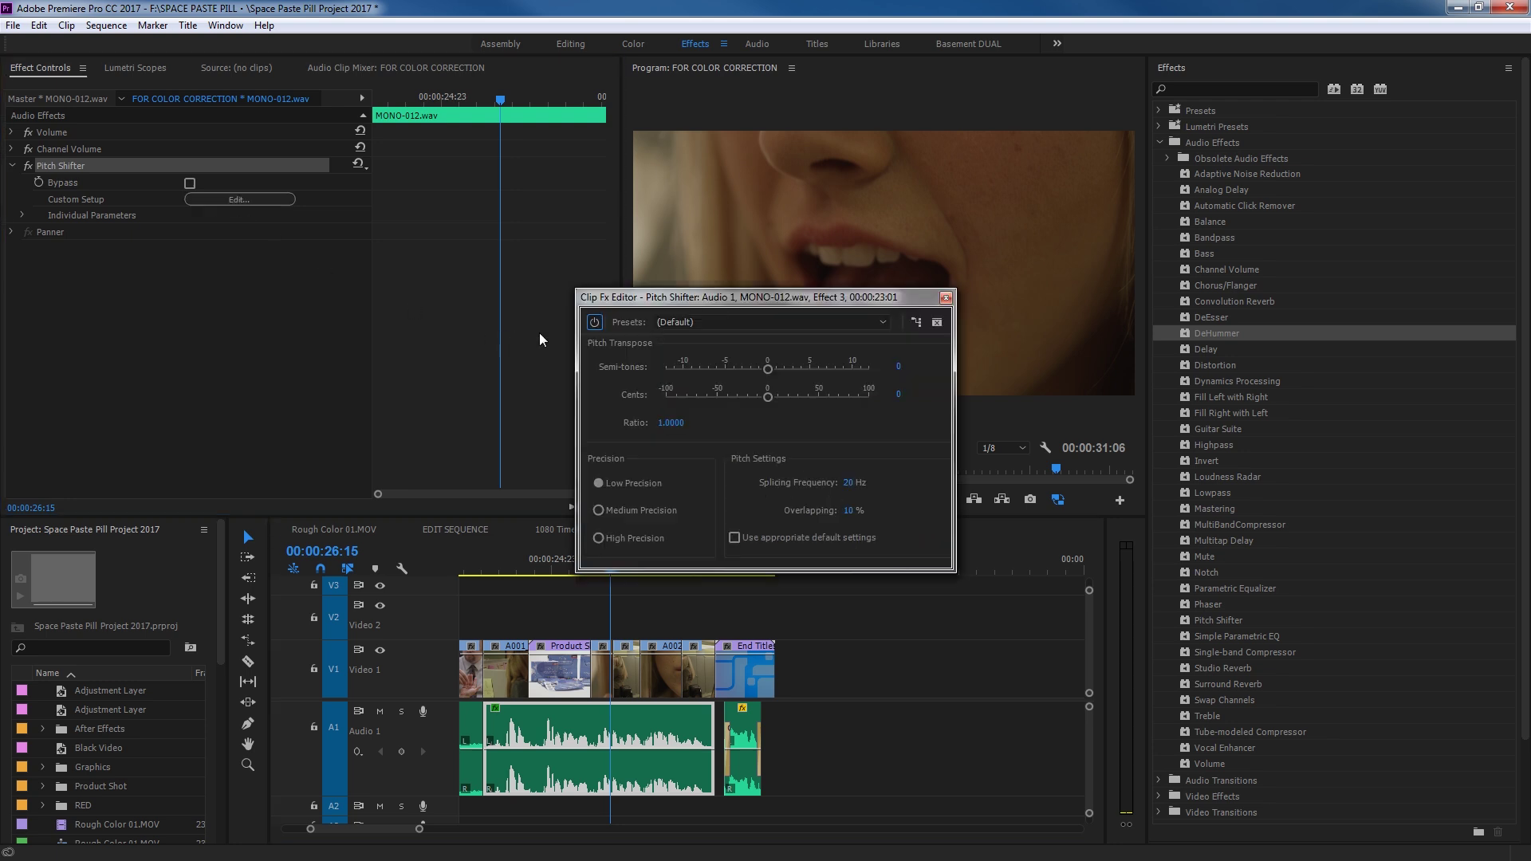
{"action": "left_click_drag", "start_coordinate": [629, 298], "coordinate": [368, 257]}
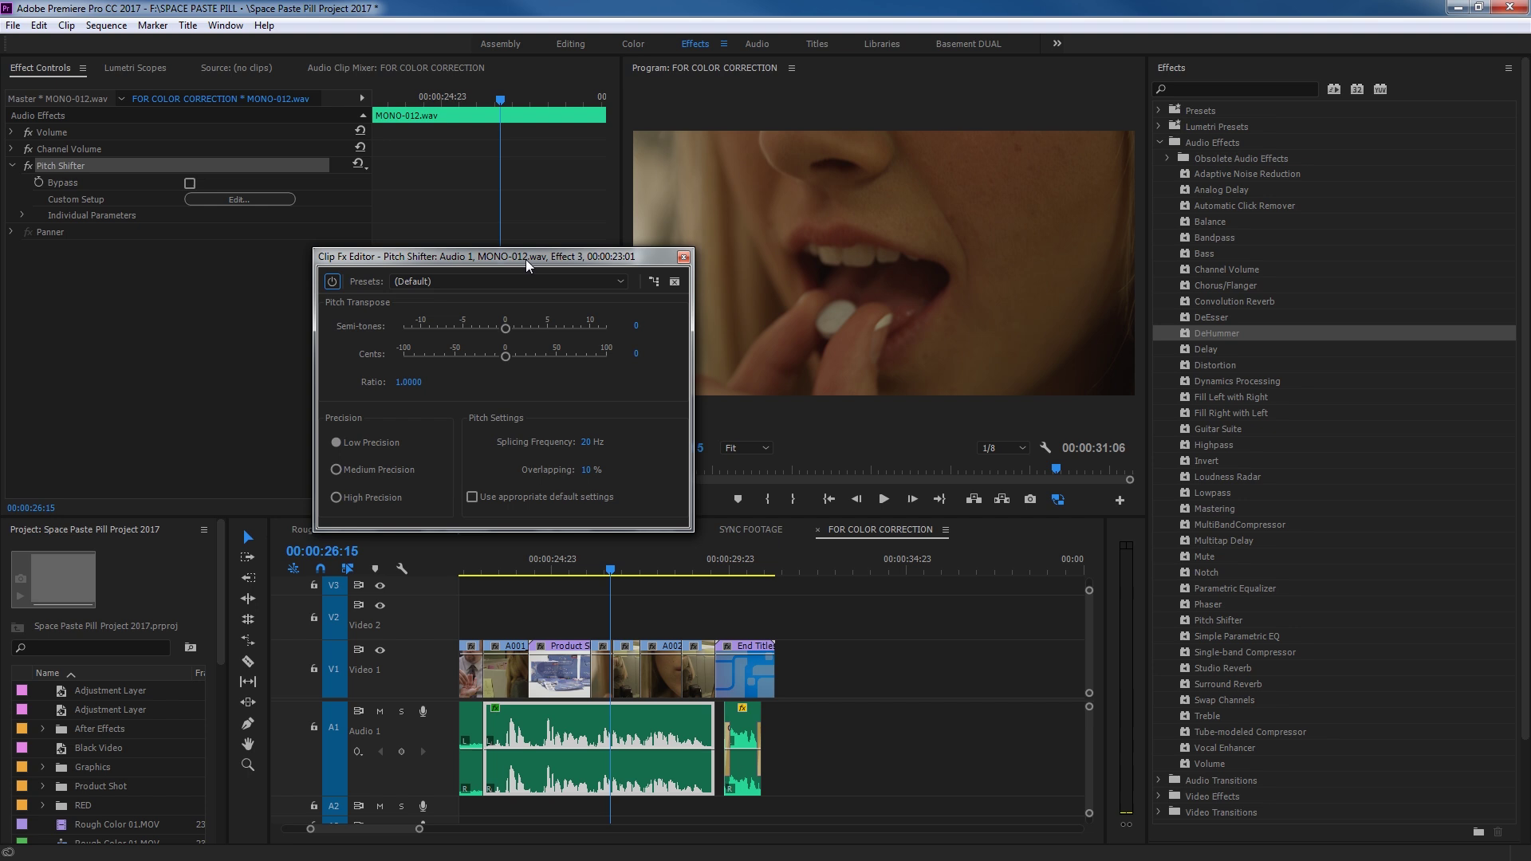
{"action": "left_click_drag", "start_coordinate": [525, 259], "coordinate": [517, 204]}
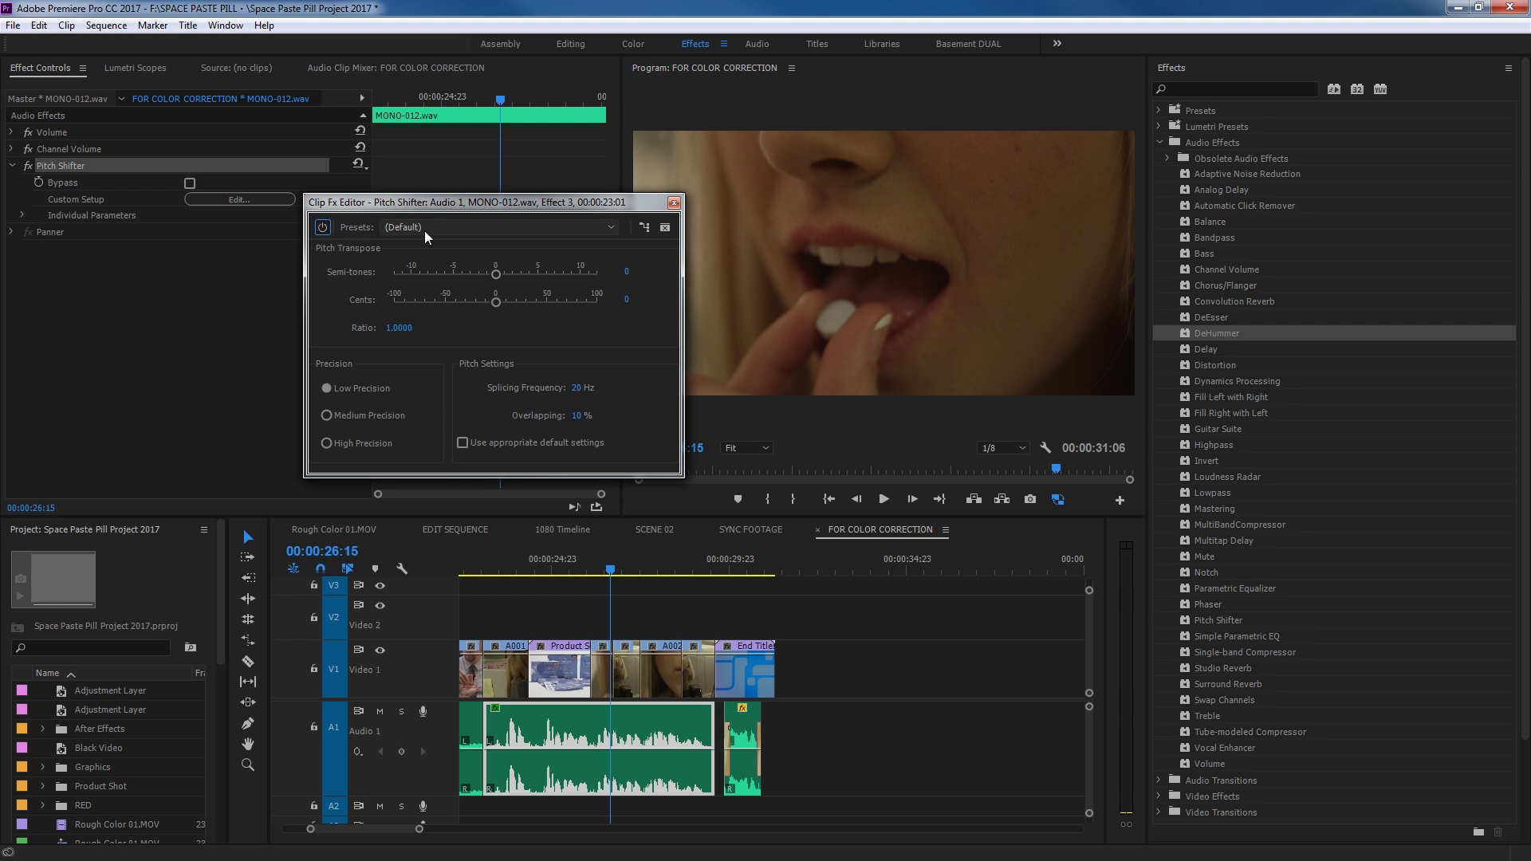
{"action": "left_click", "coordinate": [528, 226]}
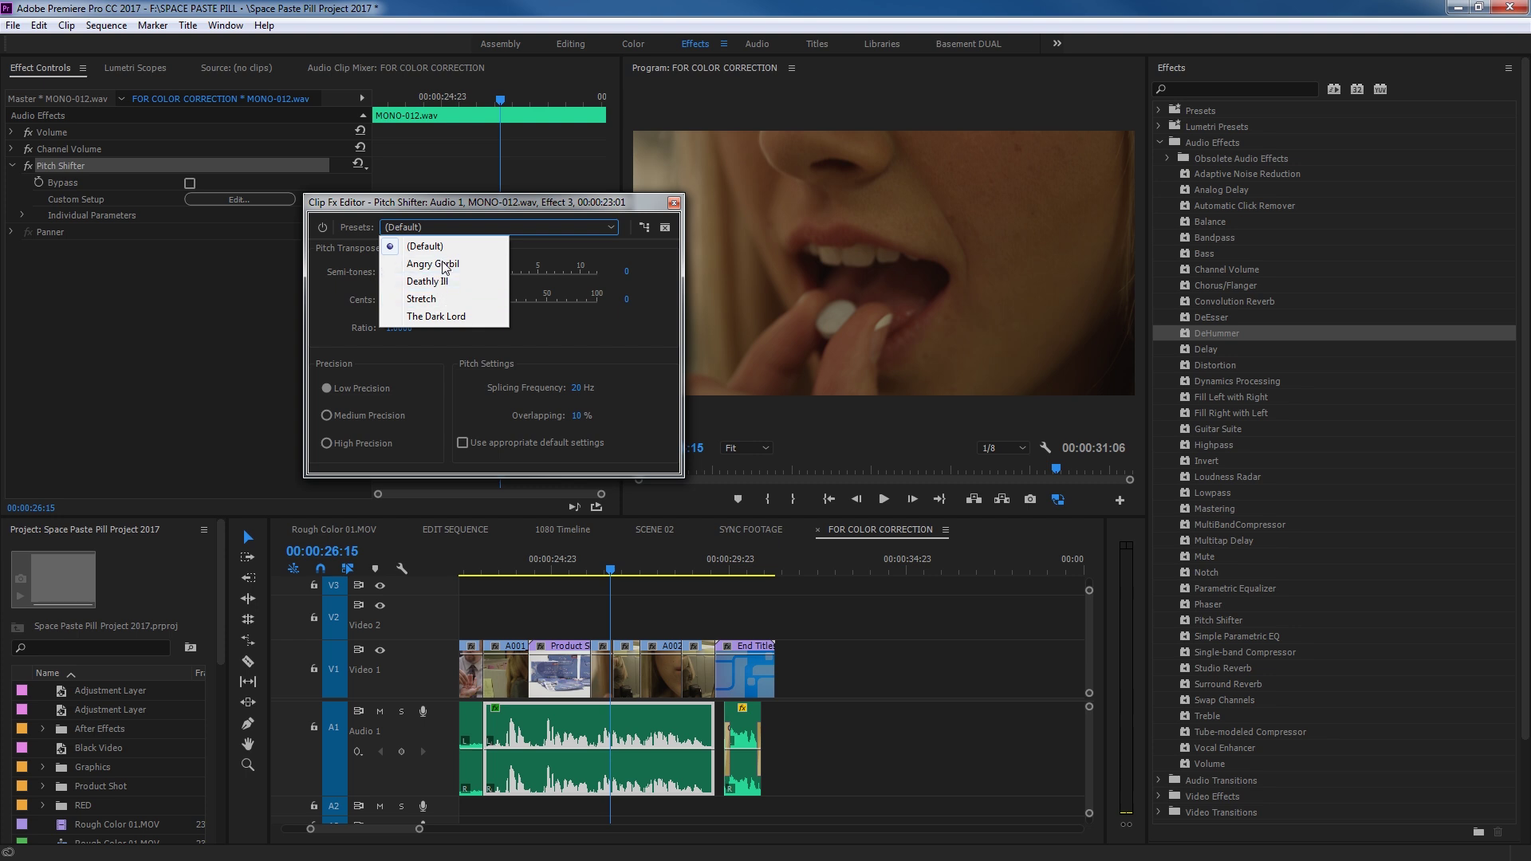
{"action": "left_click", "coordinate": [444, 266]}
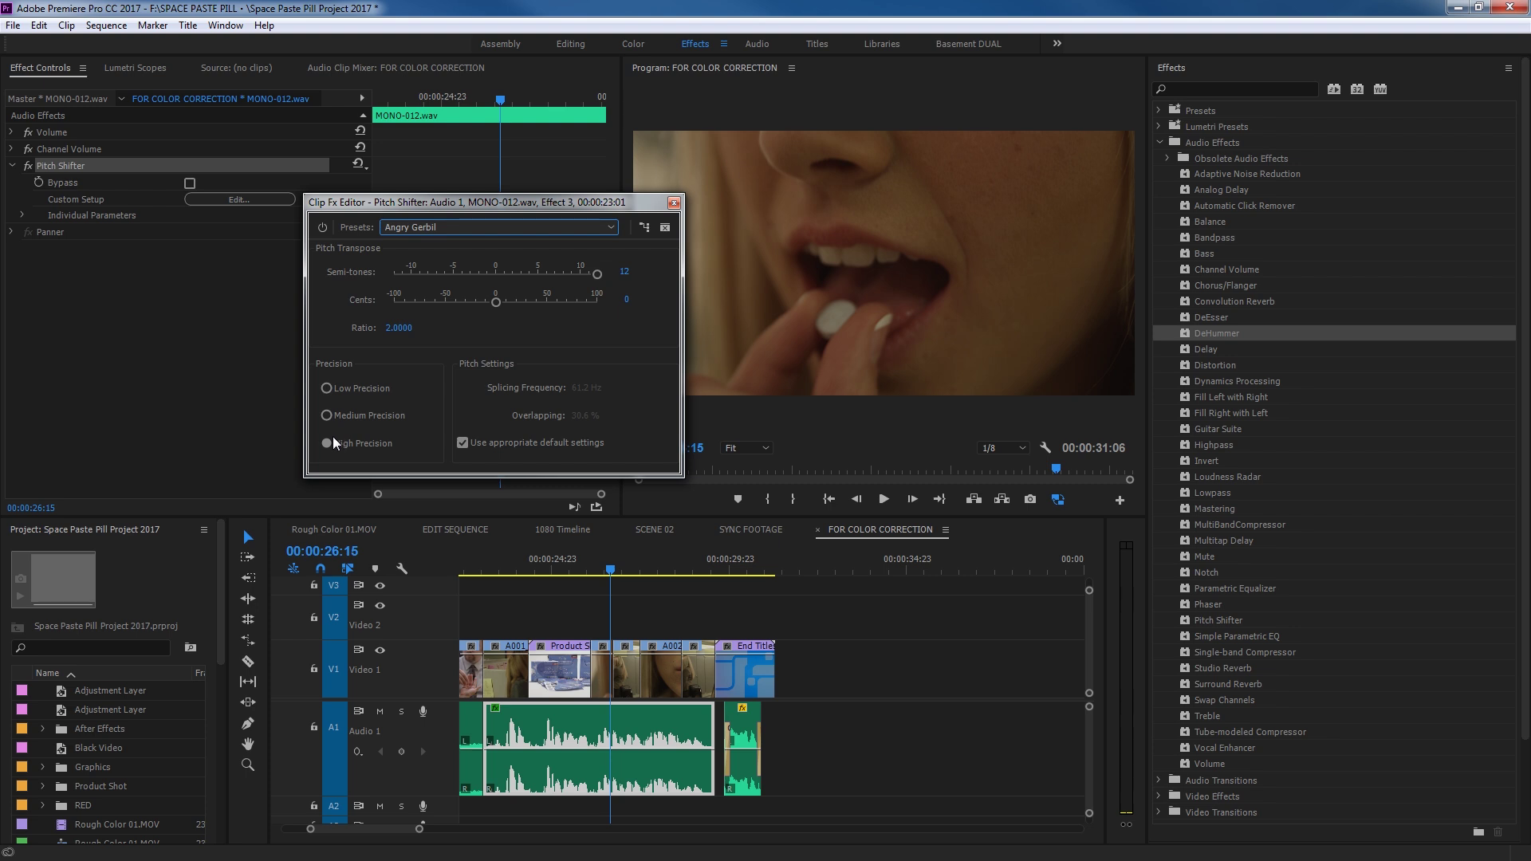
{"action": "left_click", "coordinate": [673, 203]}
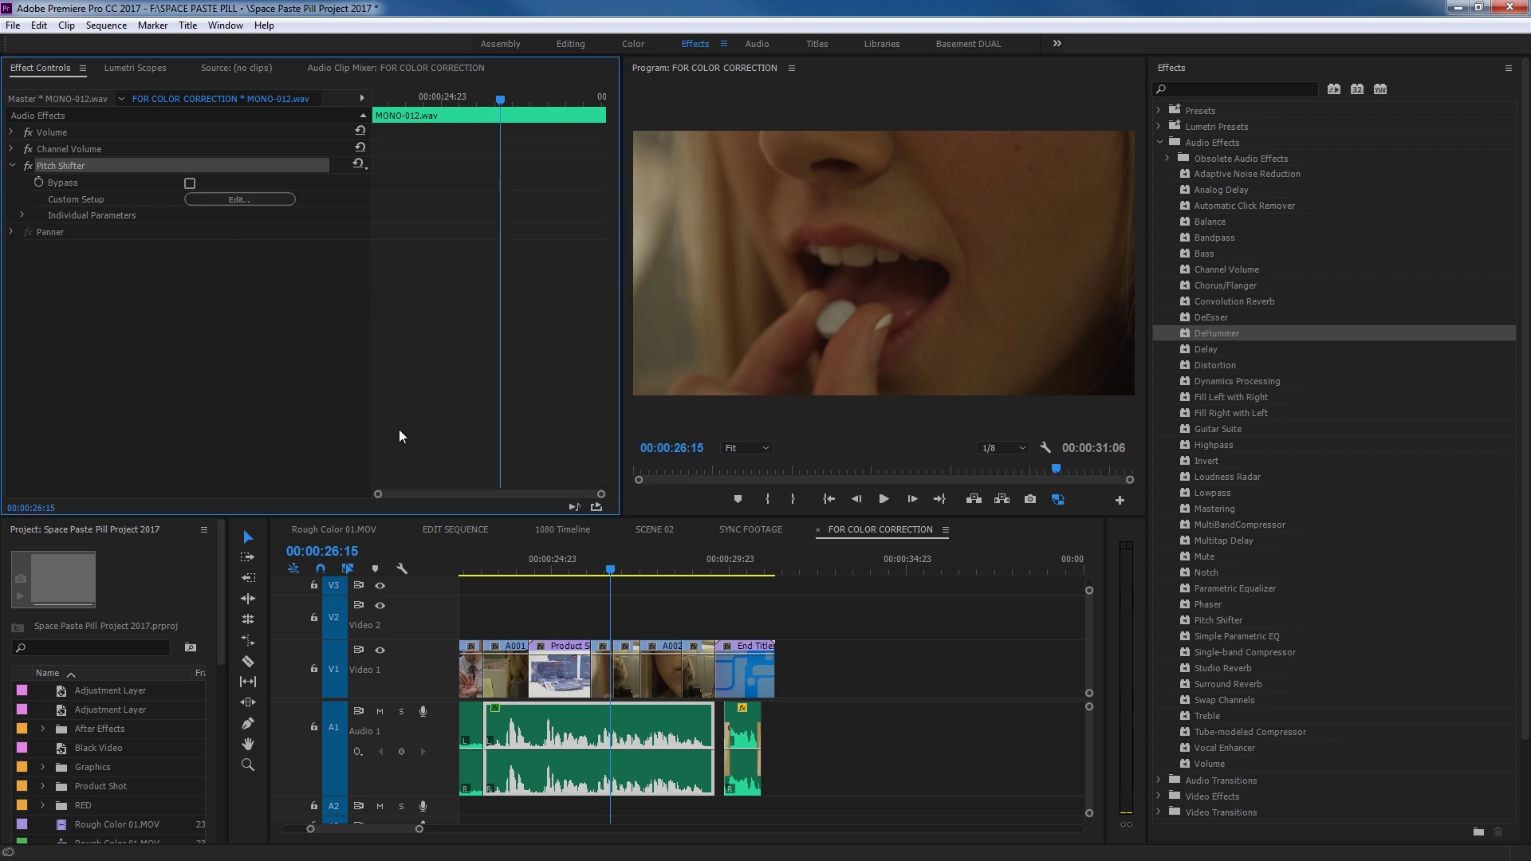
- Play back the section before the pill shot to hear the Angry Gerbil pitch
{"action": "left_click", "coordinate": [544, 566]}
{"action": "key", "text": "space"}
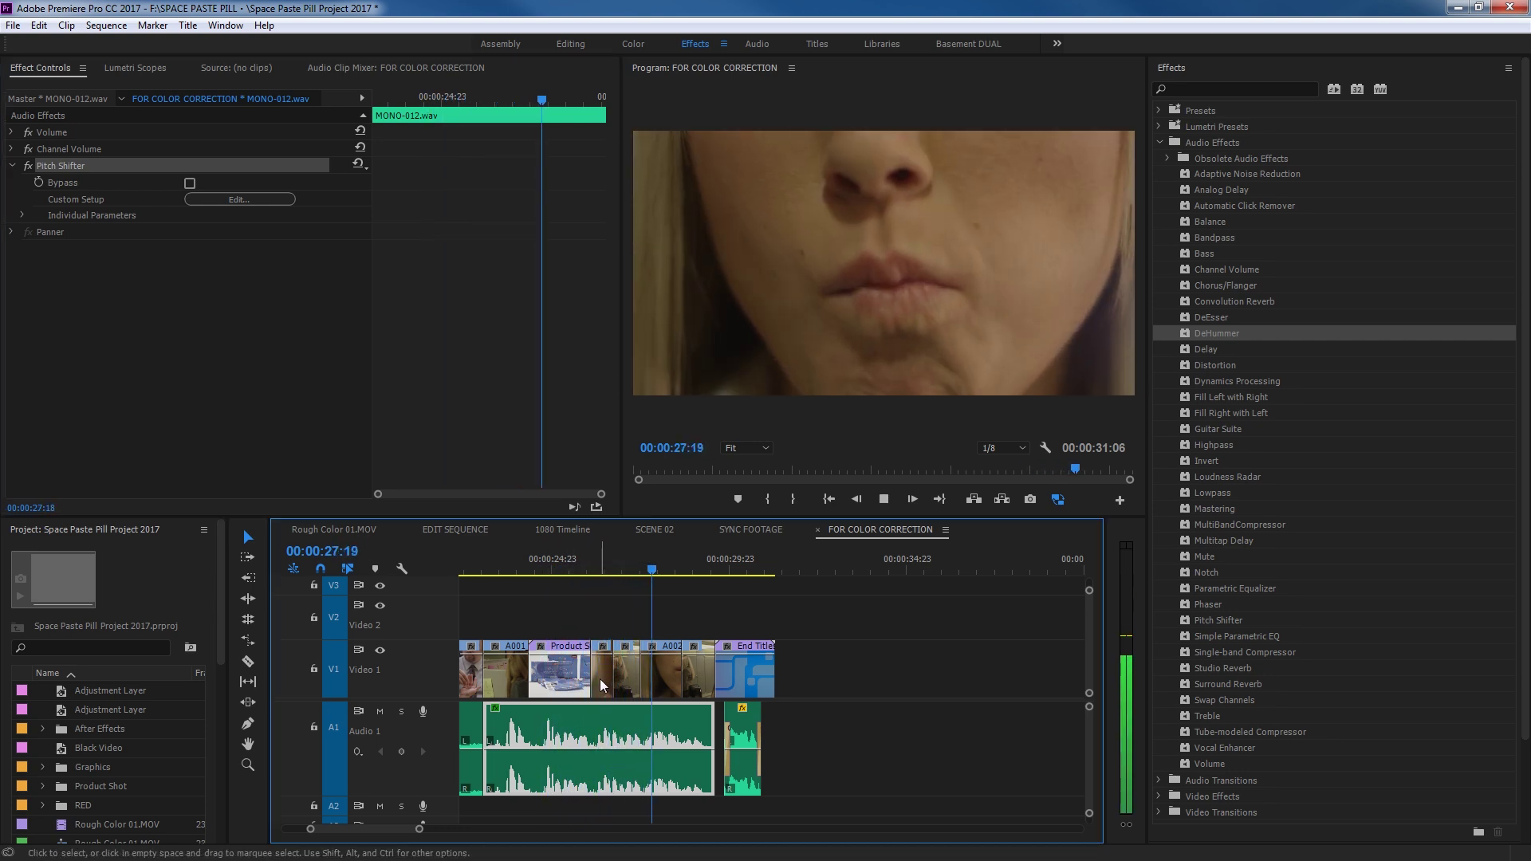
{"action": "key", "text": "space"}
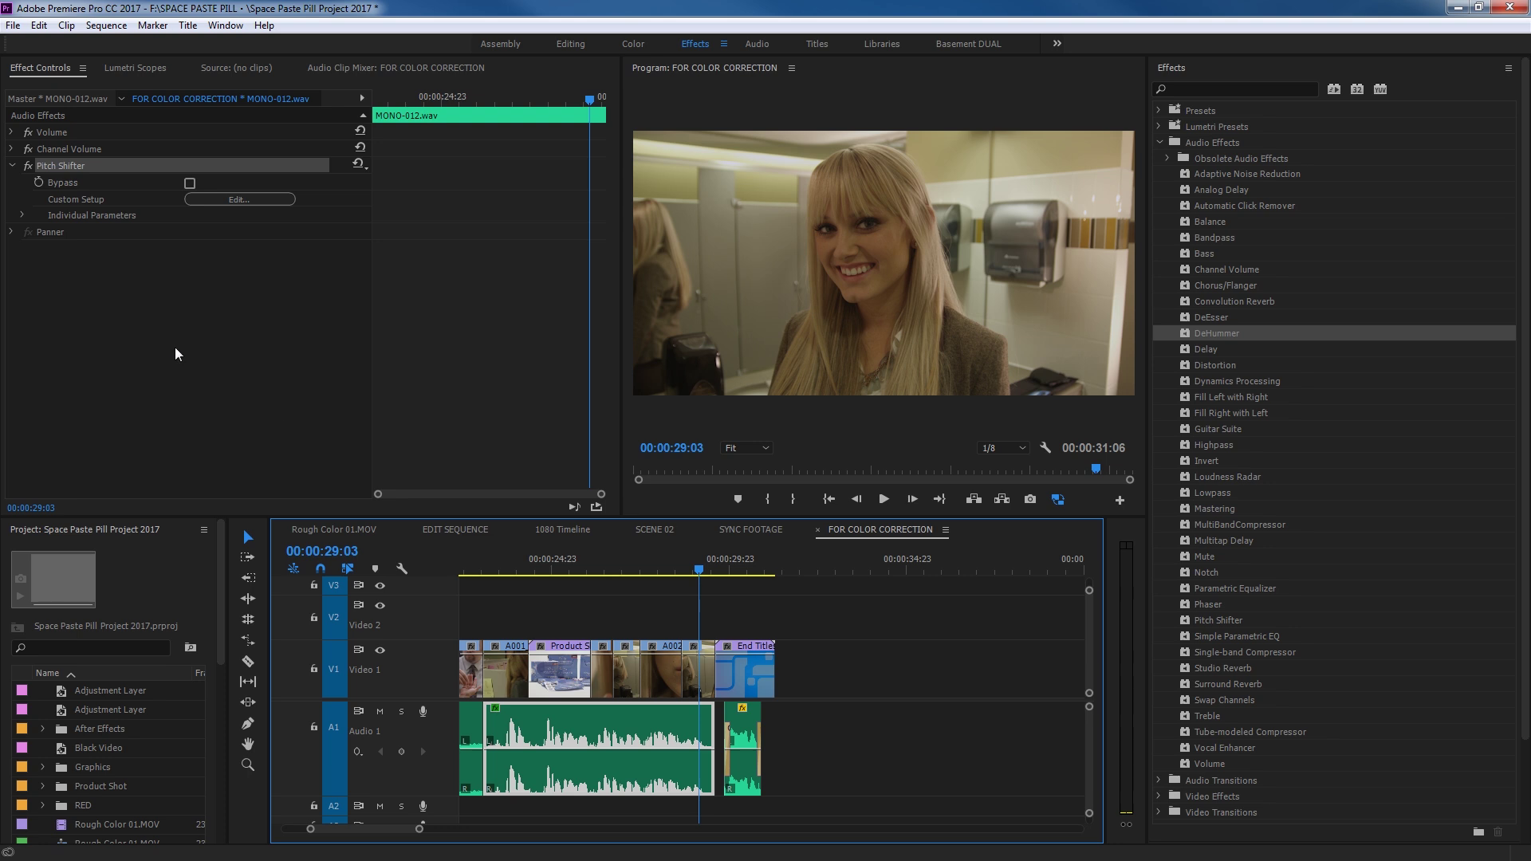
- Switch Pitch Shifter to The Dark Lord preset and preview it
{"action": "left_click", "coordinate": [223, 198]}
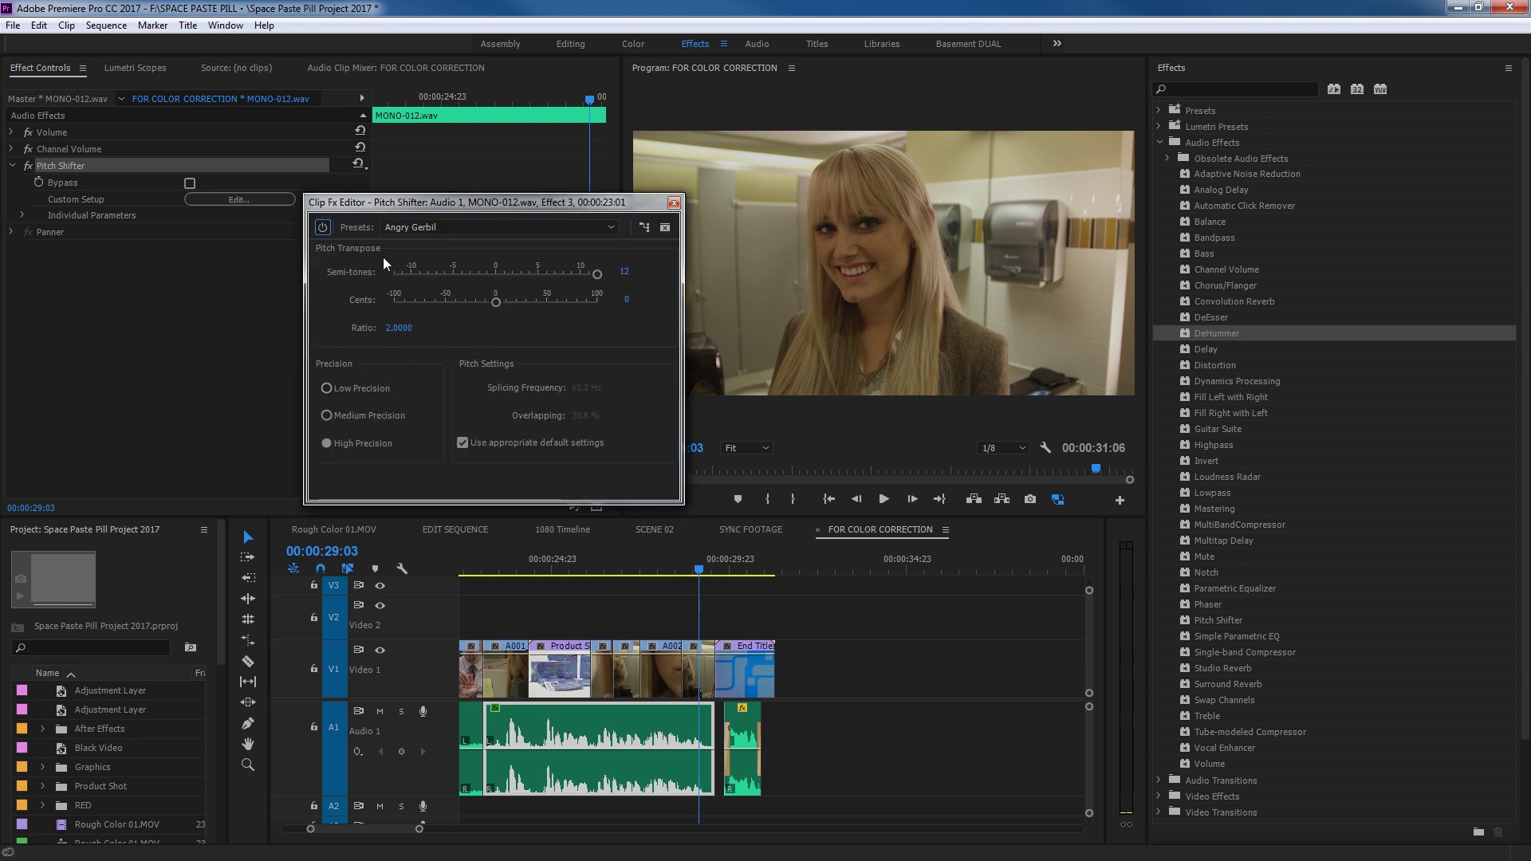
{"action": "left_click", "coordinate": [412, 228]}
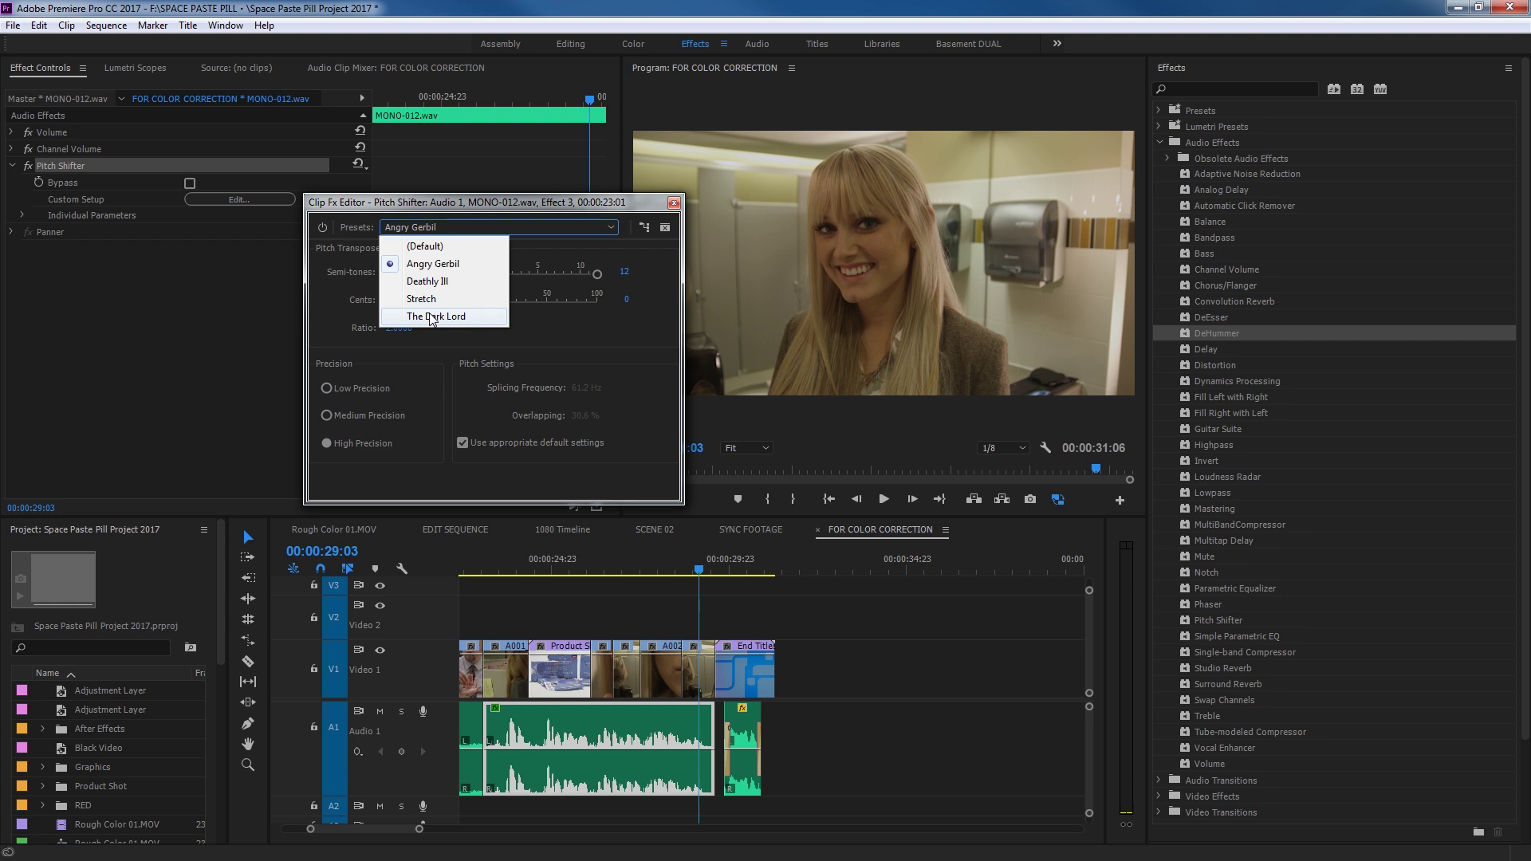
{"action": "left_click", "coordinate": [430, 317]}
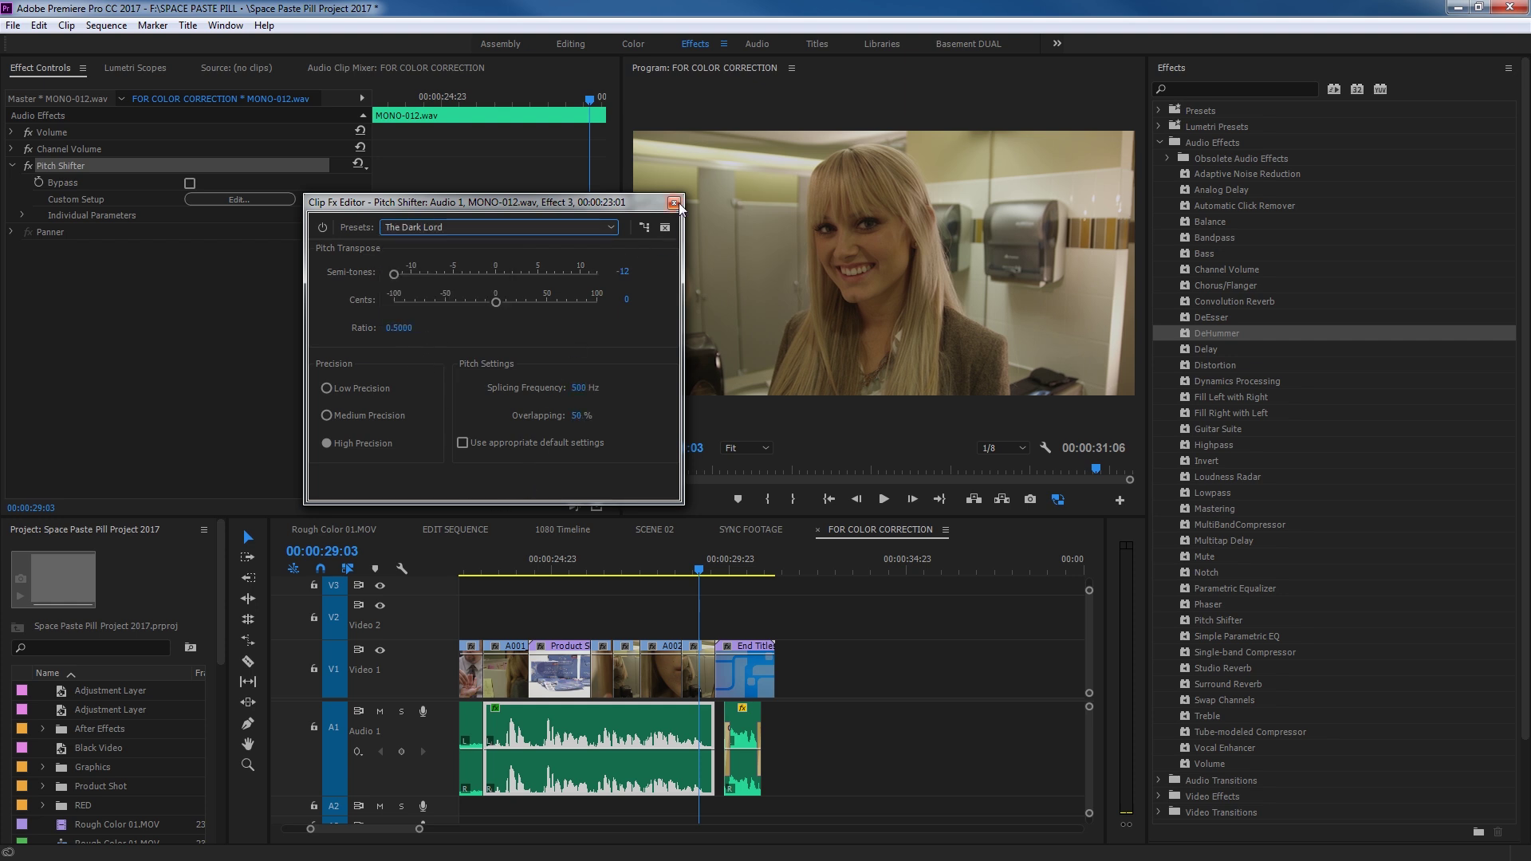
{"action": "left_click", "coordinate": [674, 202]}
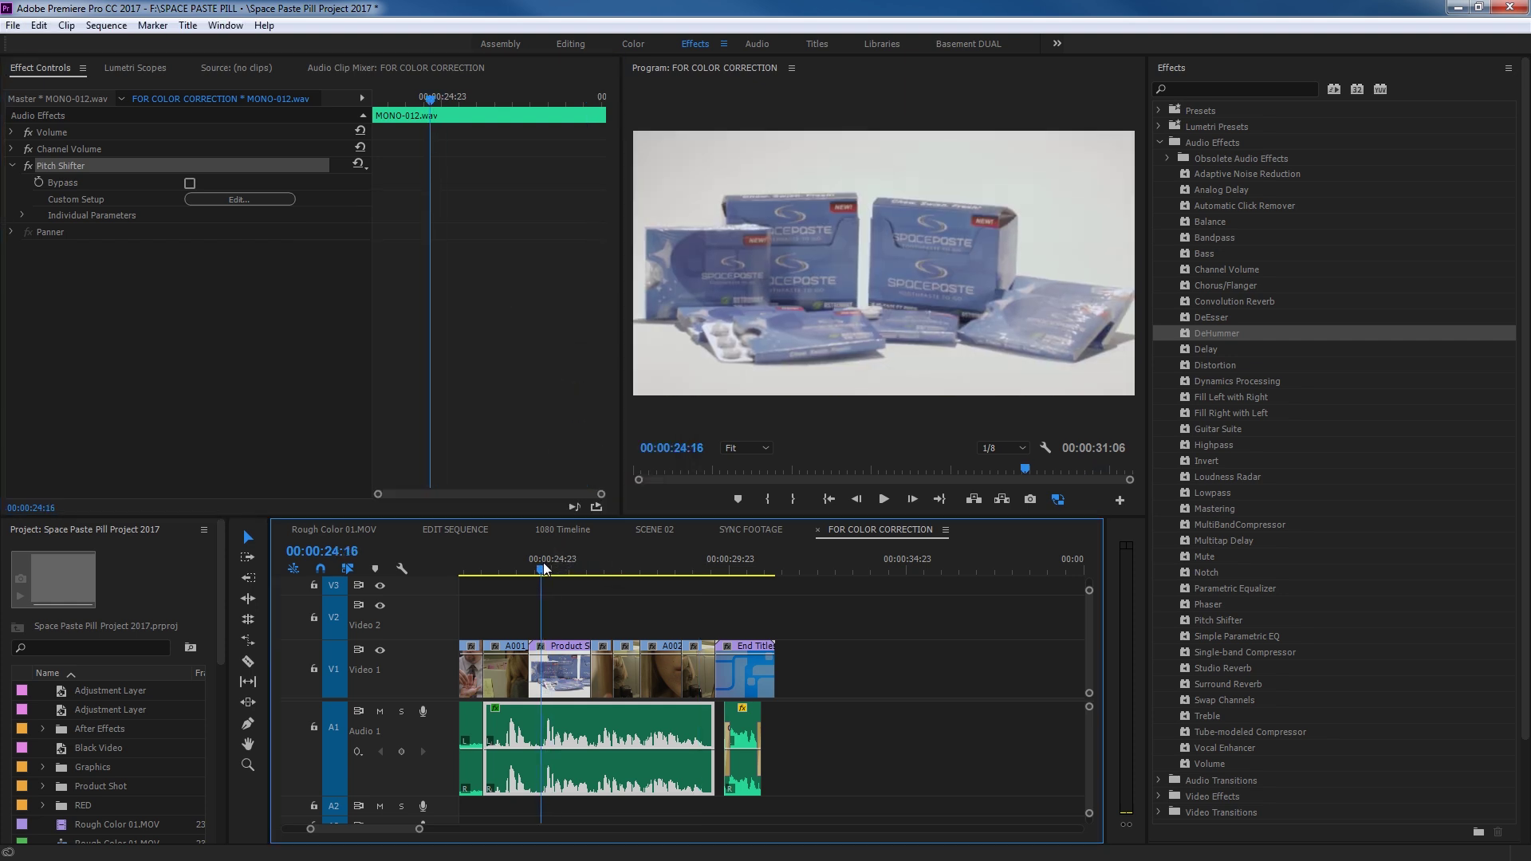
{"action": "key", "text": "space"}
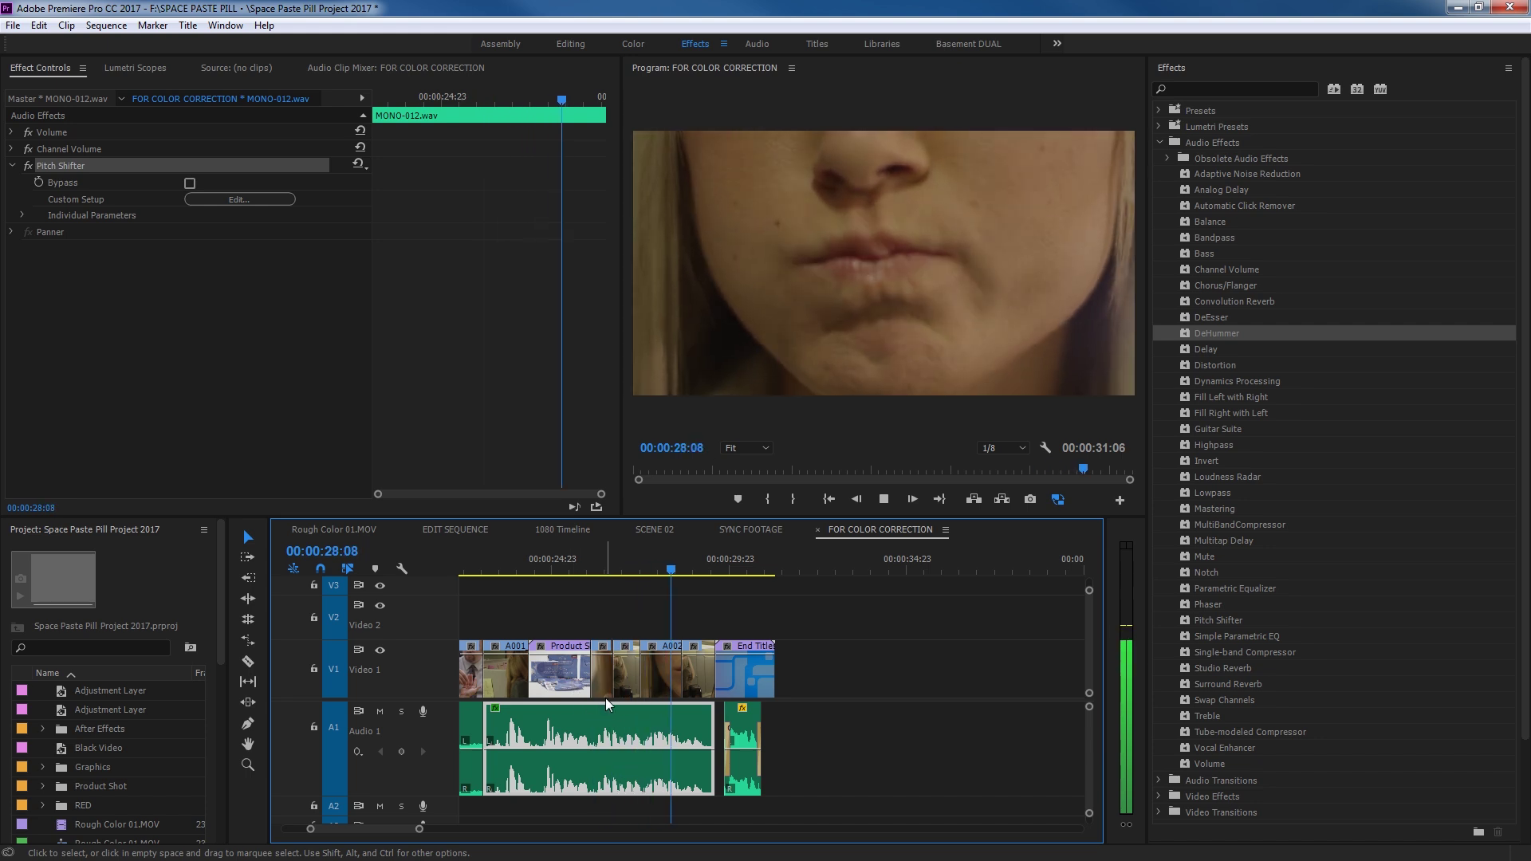
{"action": "key", "text": "space"}
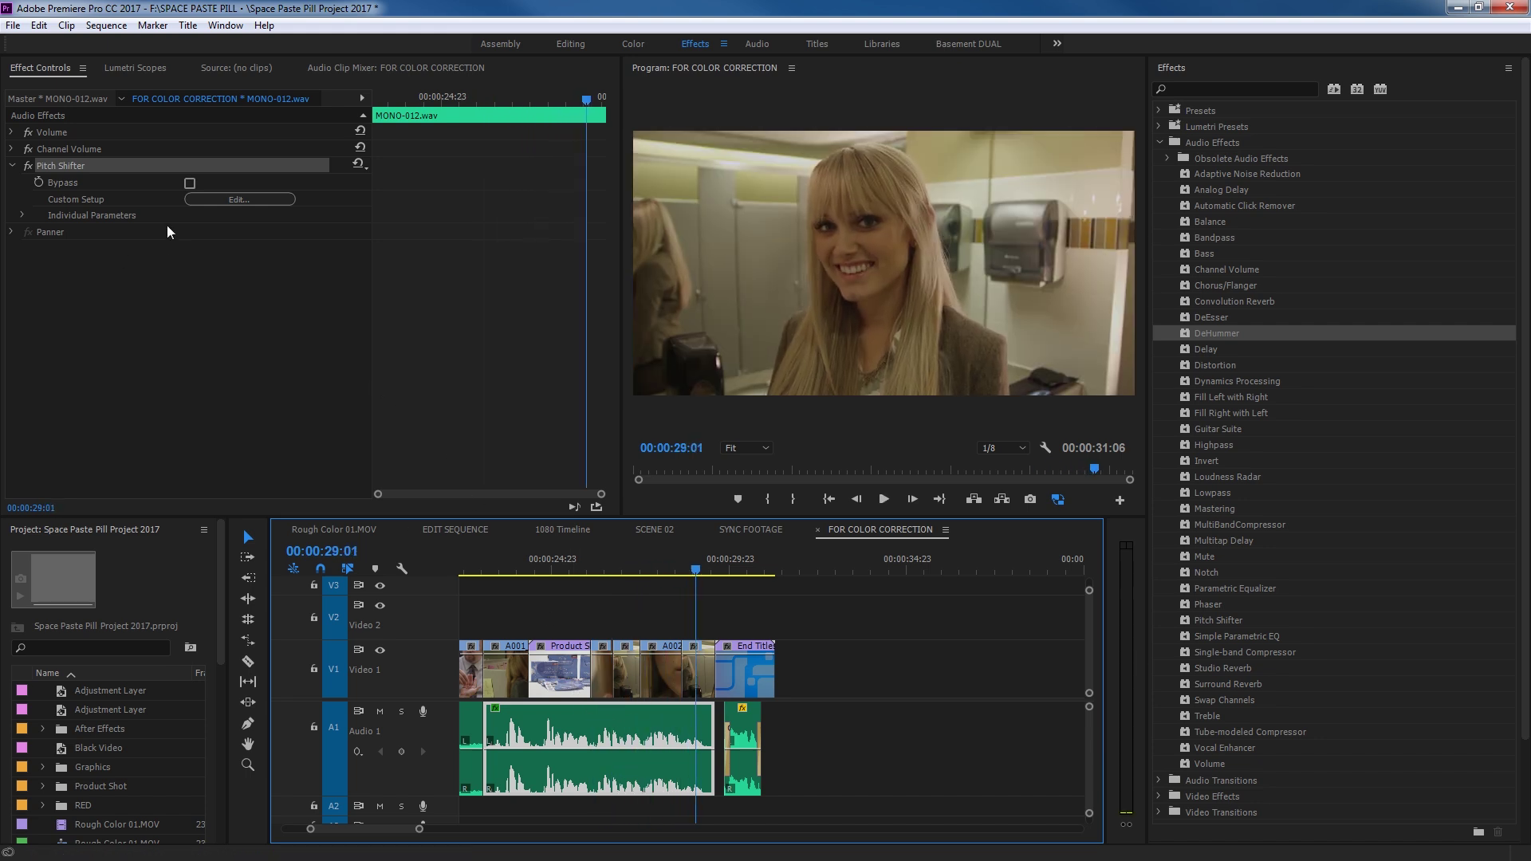
- Change Pitch Shifter to the Deathly Ill preset (-1 semi-tone, ratio 0.9439) and close the editor
{"action": "left_click", "coordinate": [228, 198]}
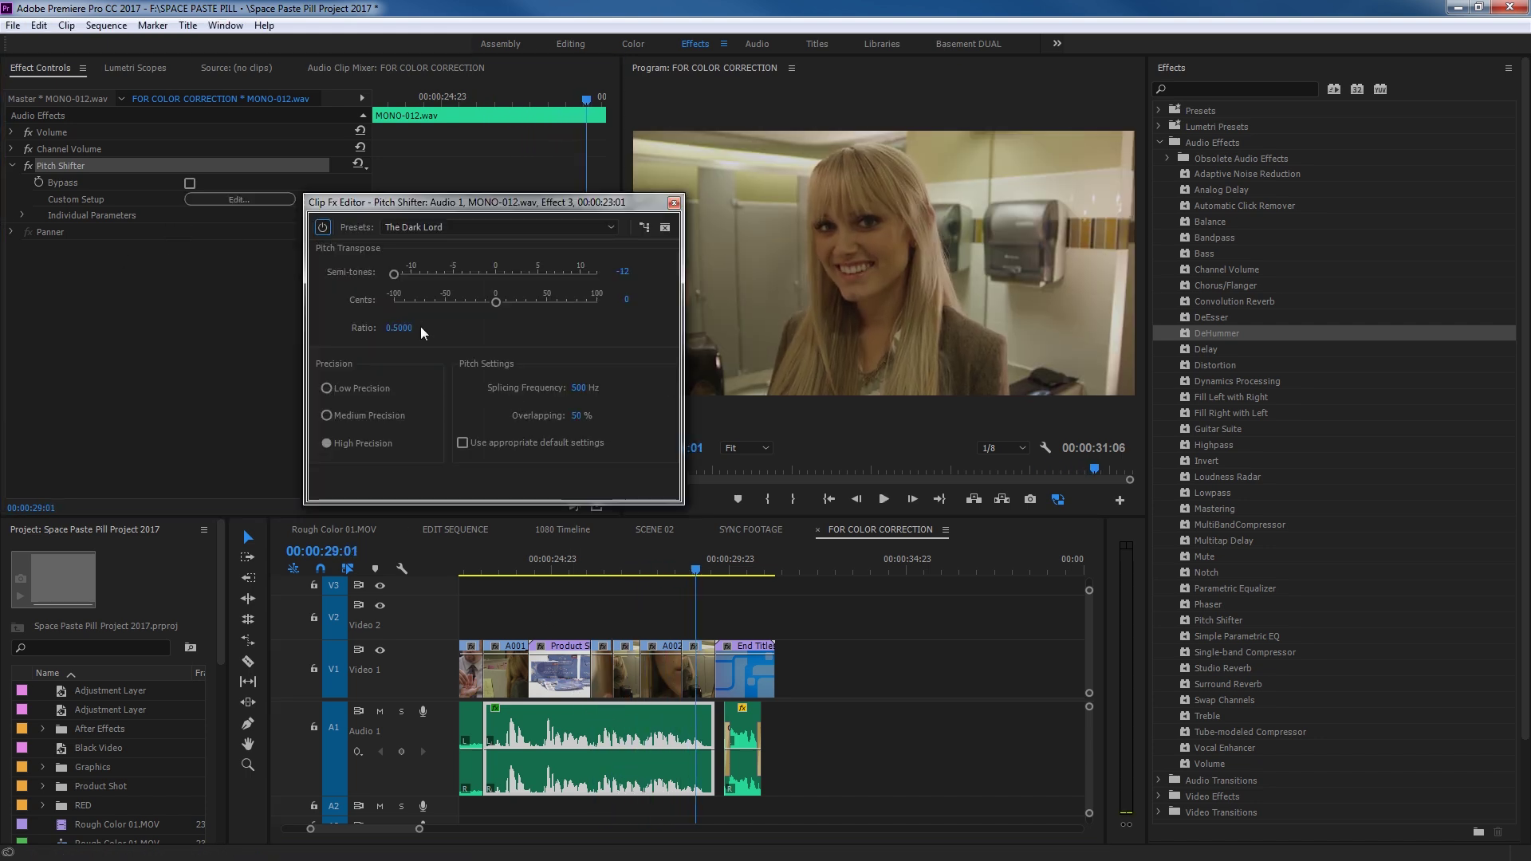
{"action": "left_click", "coordinate": [423, 230]}
{"action": "left_click", "coordinate": [428, 281]}
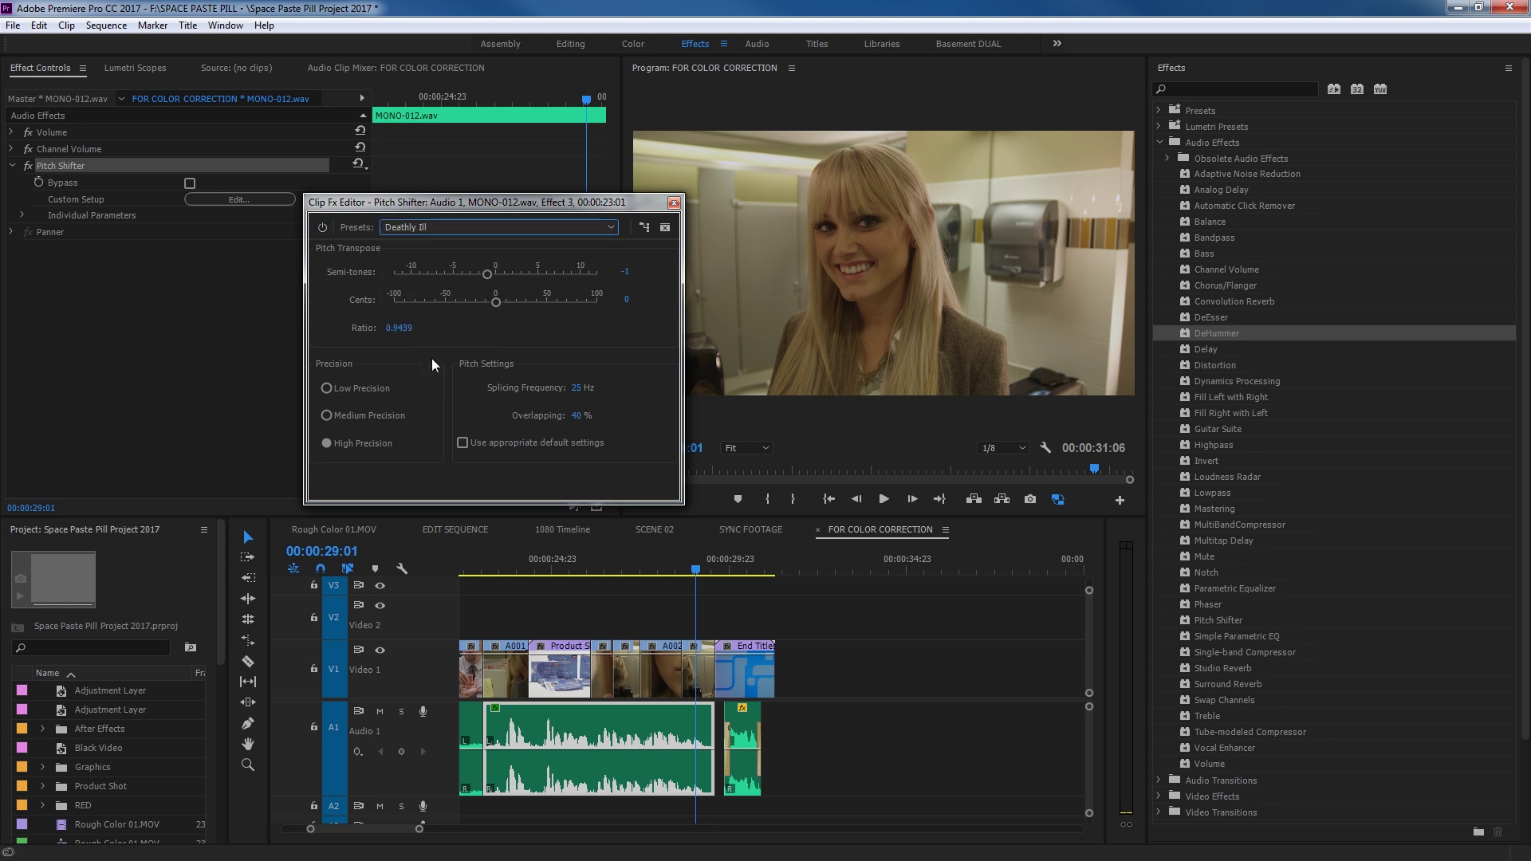
{"action": "left_click", "coordinate": [674, 203]}
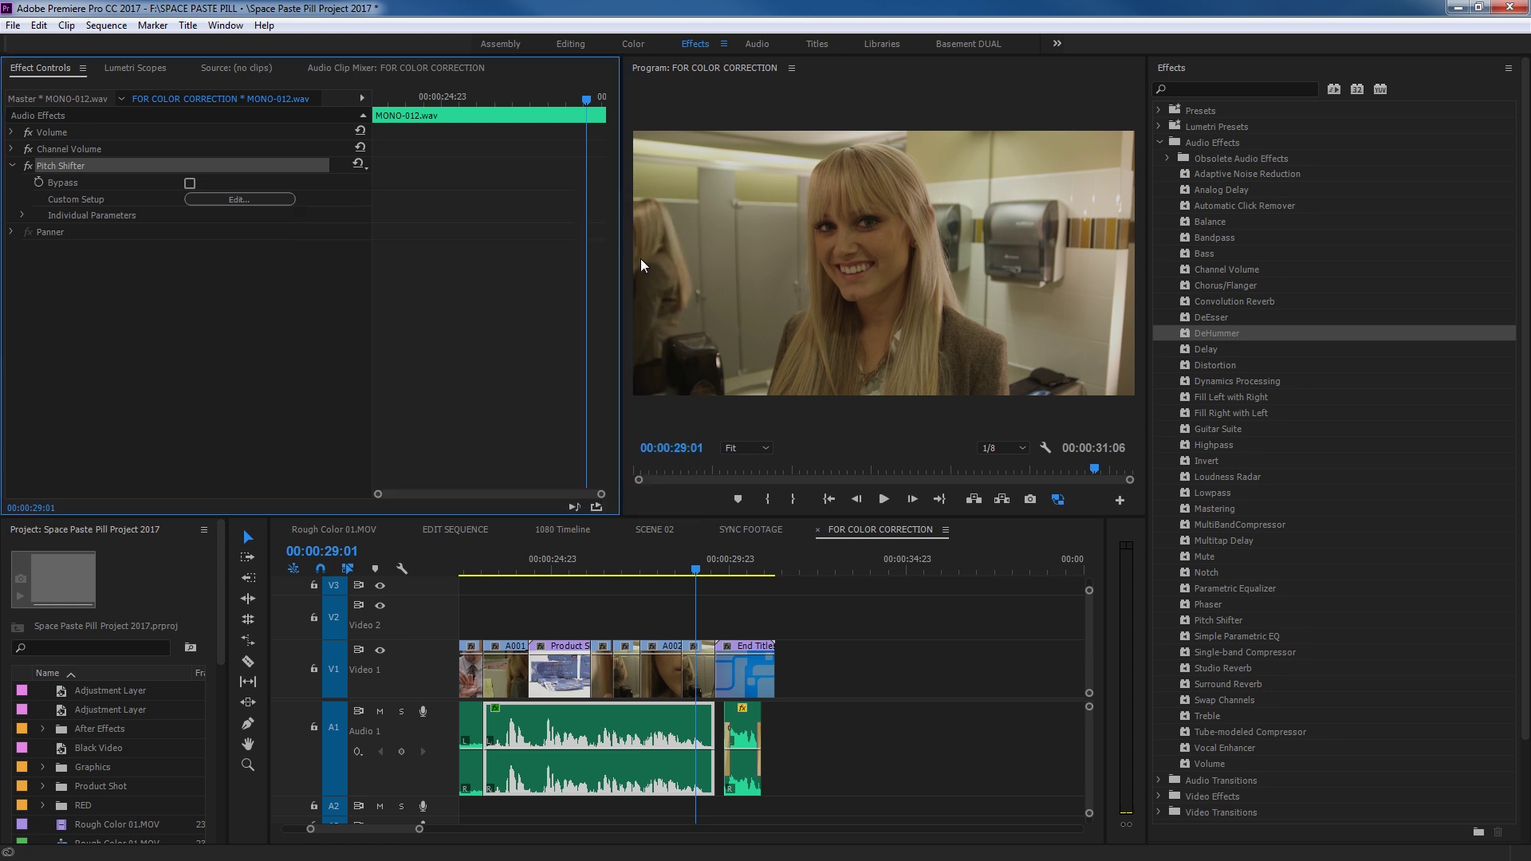
- Preview the Deathly Ill pitch from about 24:21 twice, then reopen the Pitch Shifter settings
{"action": "left_click", "coordinate": [551, 562]}
{"action": "key", "text": "space"}
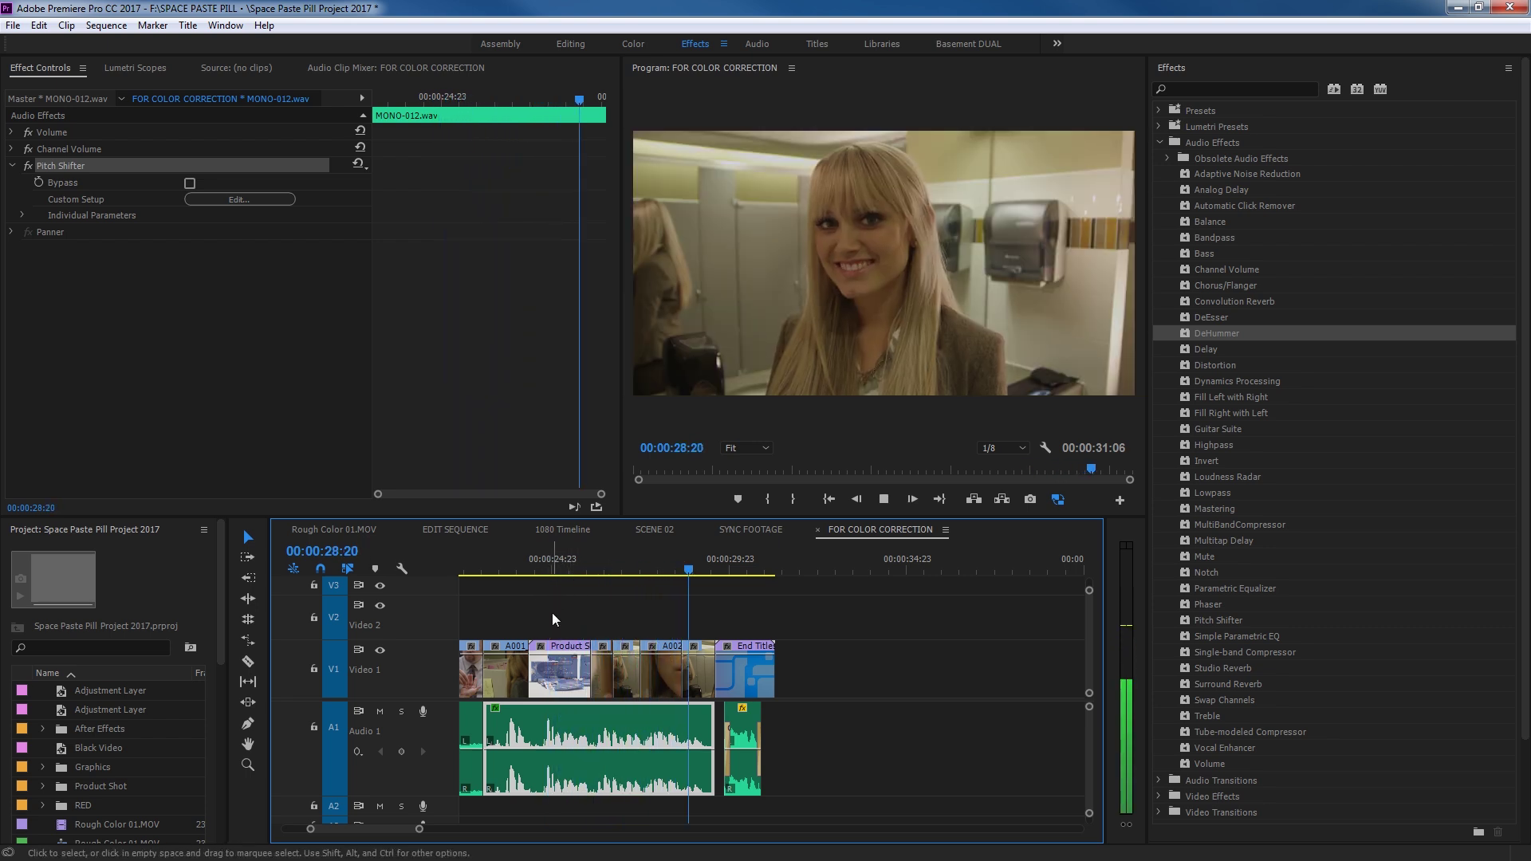
{"action": "key", "text": "space"}
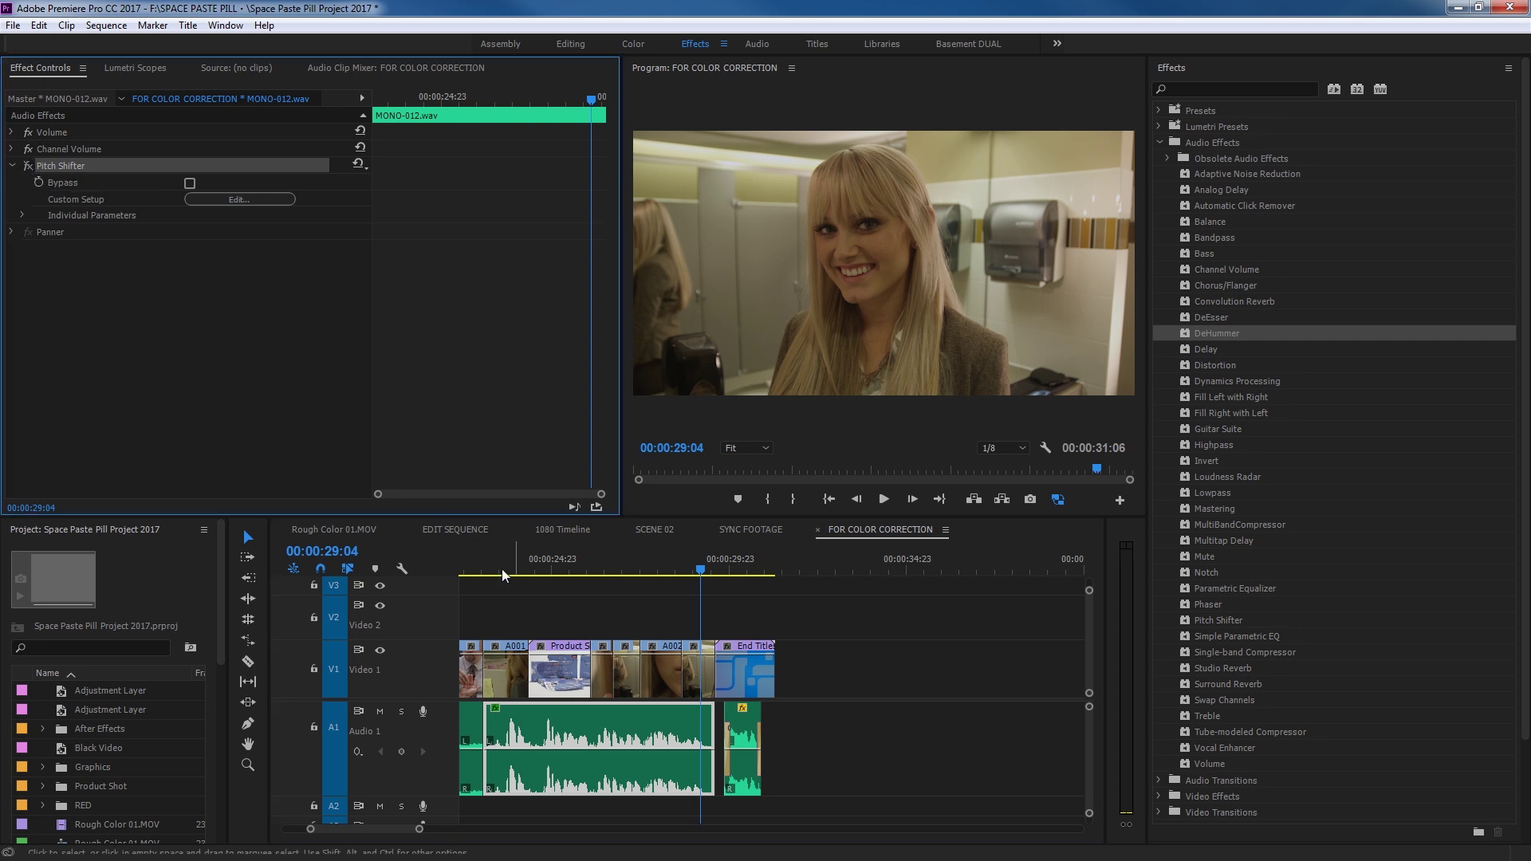
{"action": "left_click", "coordinate": [533, 565]}
{"action": "key", "text": "space"}
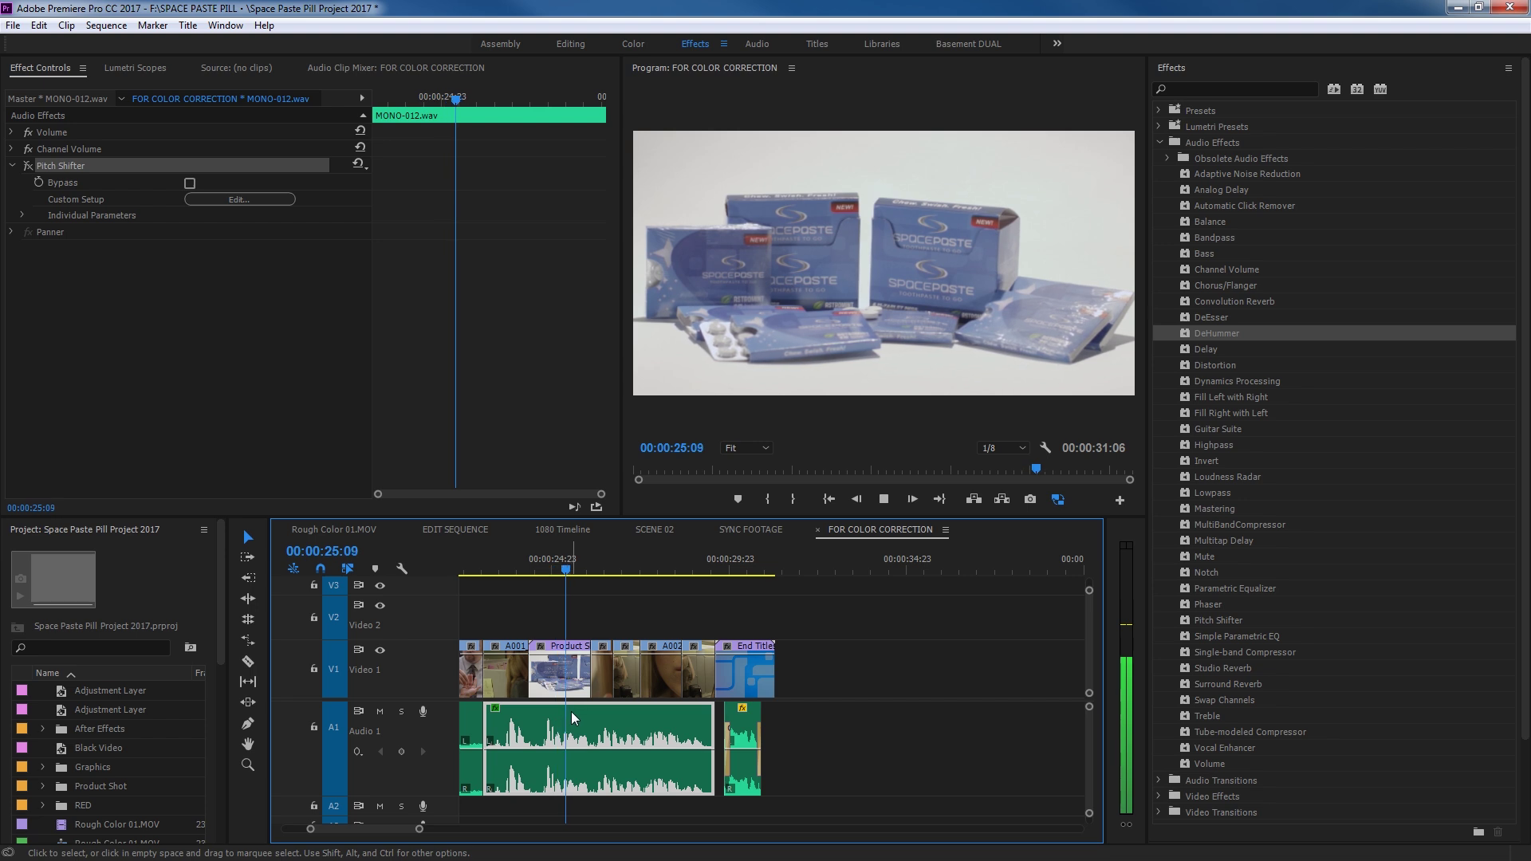
{"action": "key", "text": "space"}
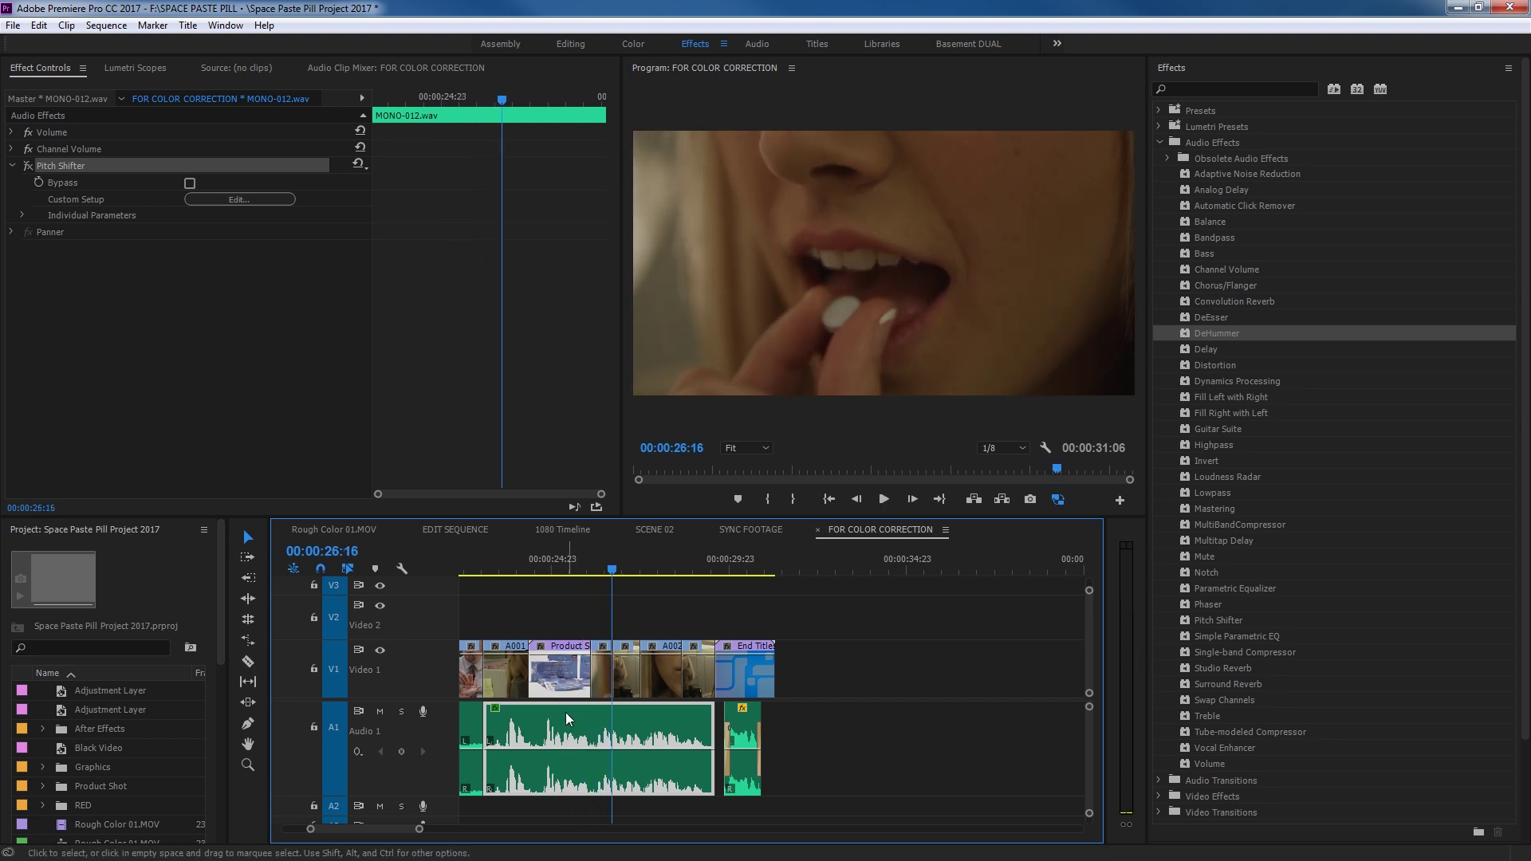
{"action": "left_click", "coordinate": [218, 199]}
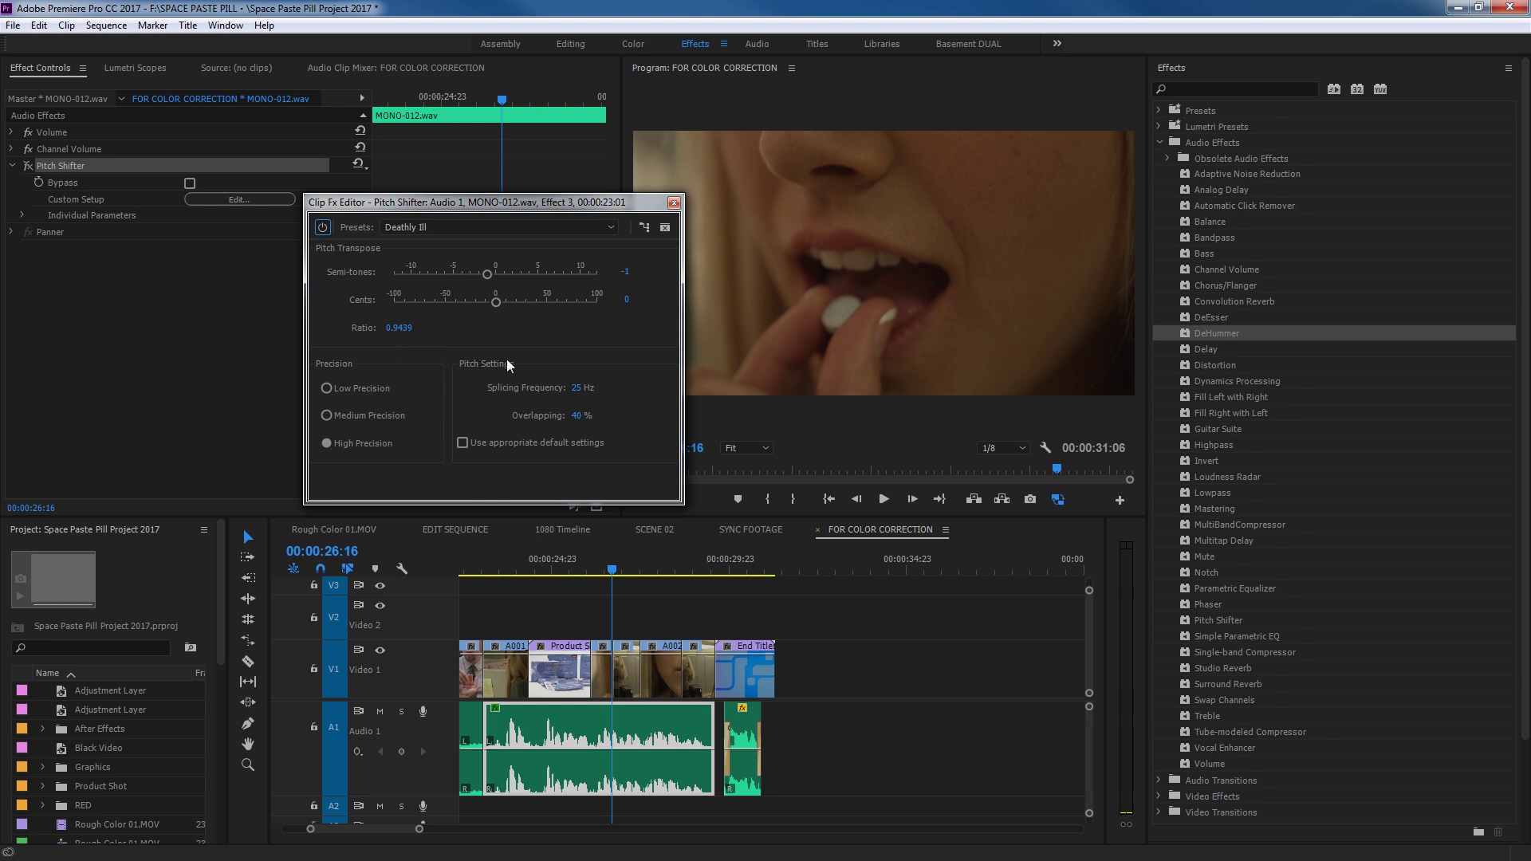
- Close the Pitch Shifter editor and delete the effect from MONO-012.wav
{"action": "left_click", "coordinate": [674, 202]}
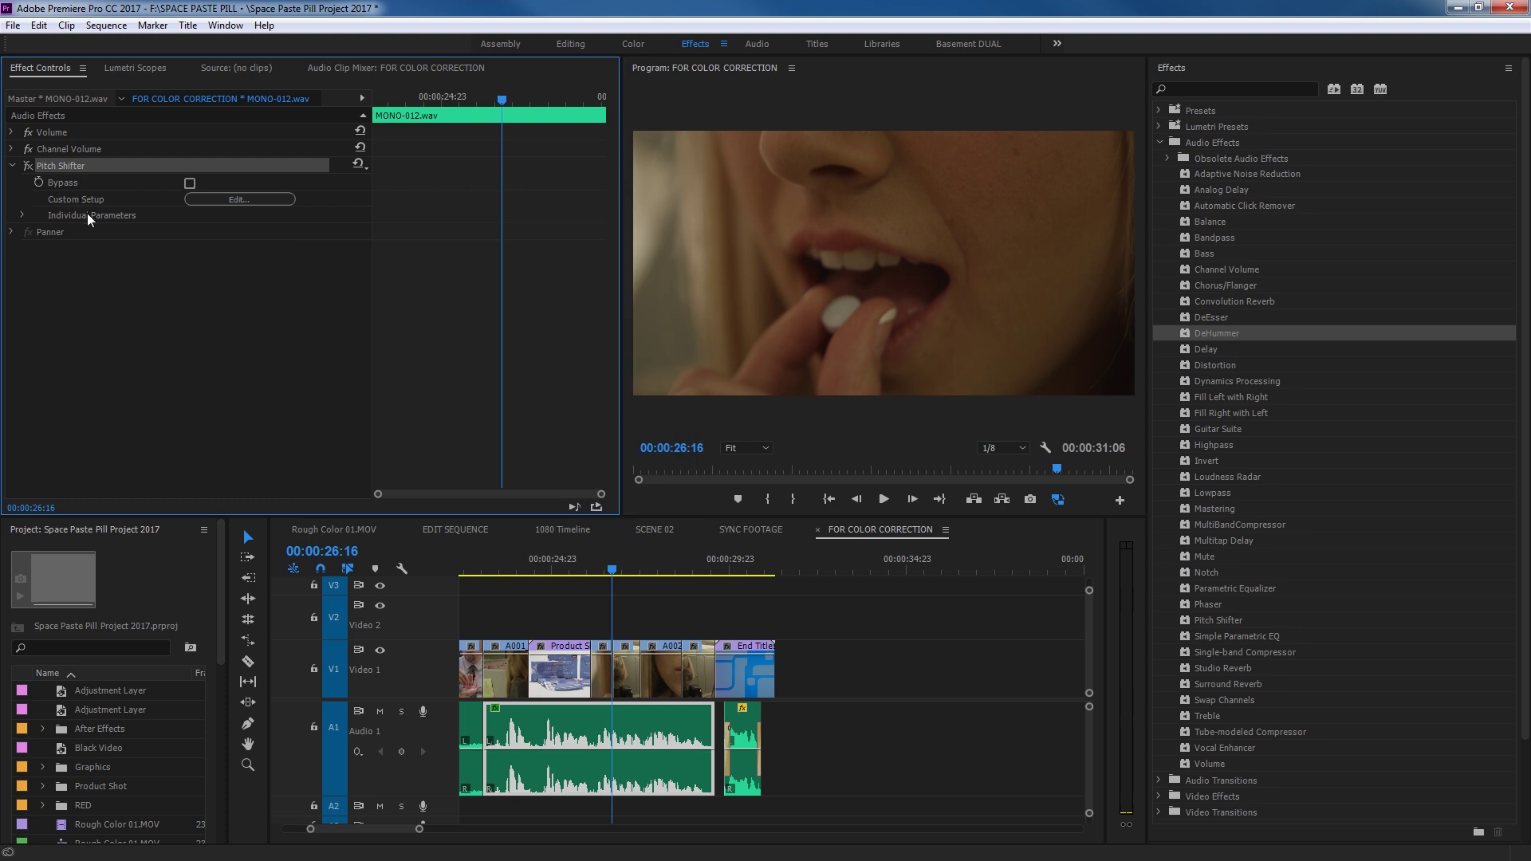
{"action": "key", "text": "Delete"}
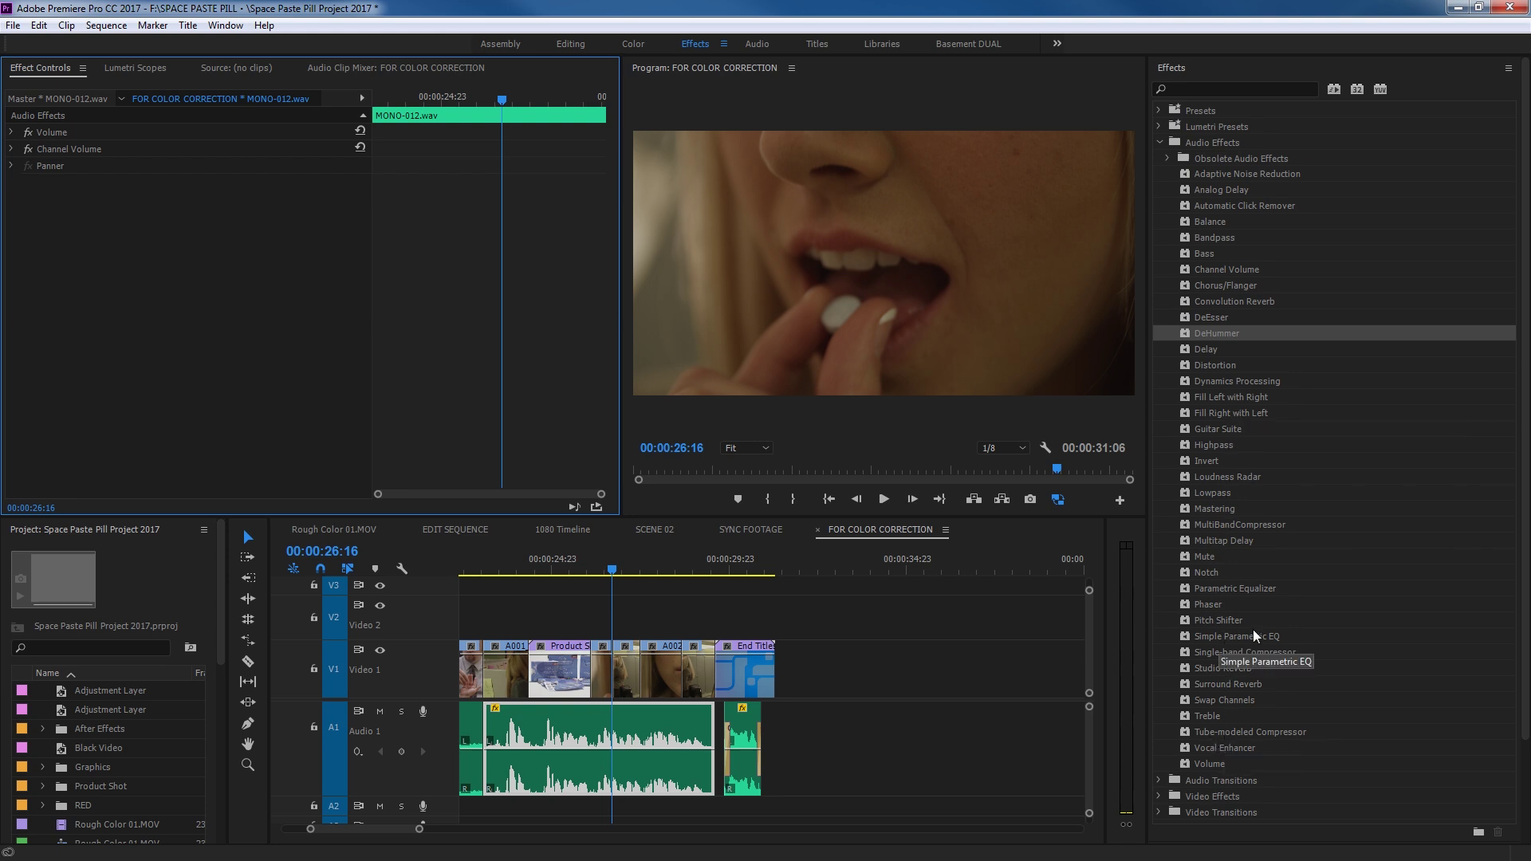
- Apply Studio Reverb from Audio Effects to the MONO-012.wav clip and open its Custom Setup editor
{"action": "left_click", "coordinate": [1216, 587]}
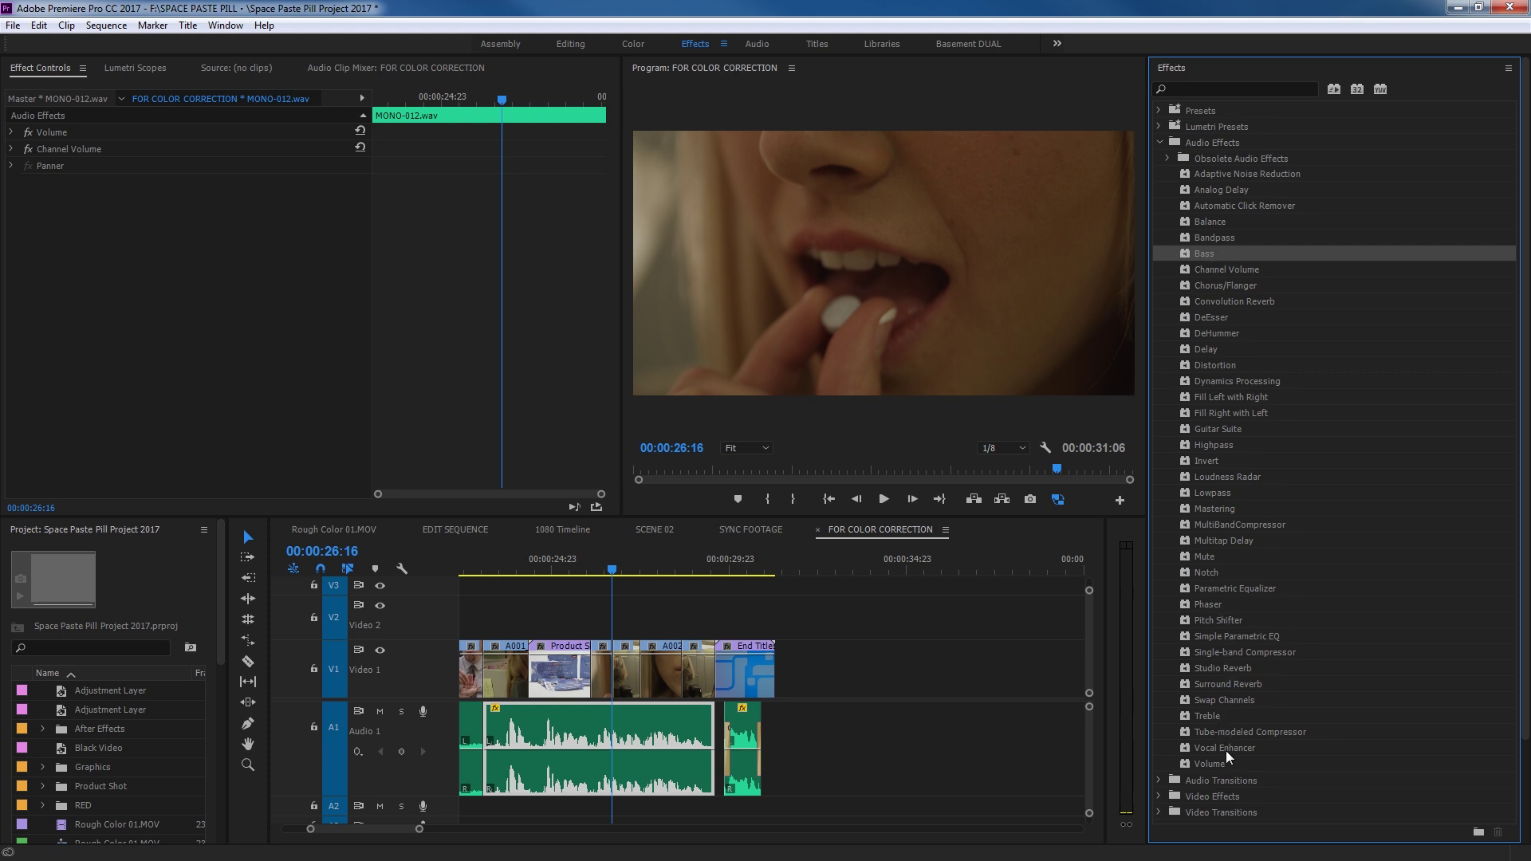
{"action": "left_click", "coordinate": [1213, 715]}
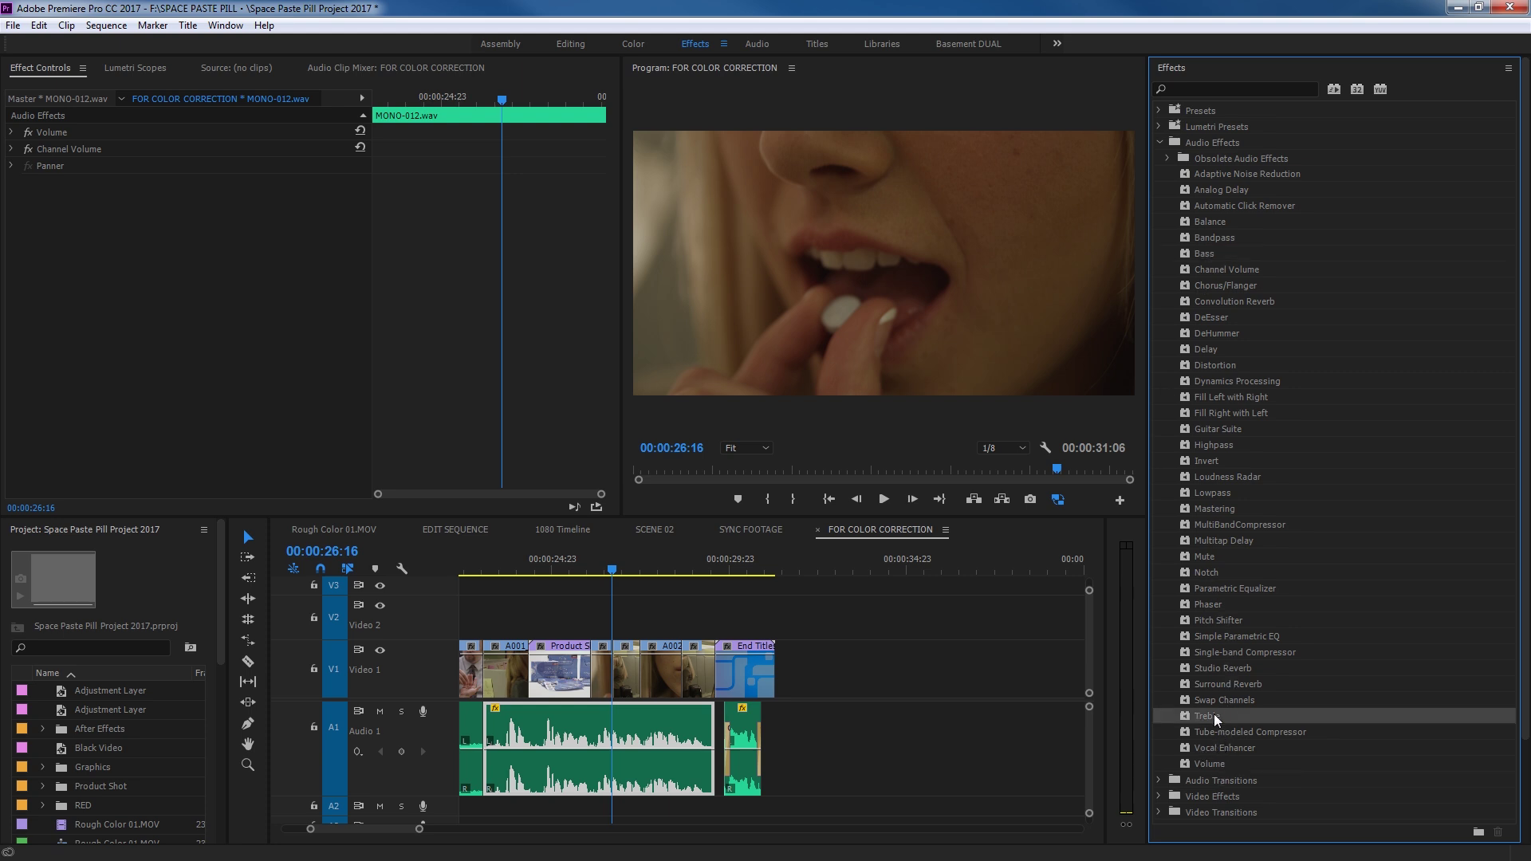
{"action": "left_click", "coordinate": [1205, 667]}
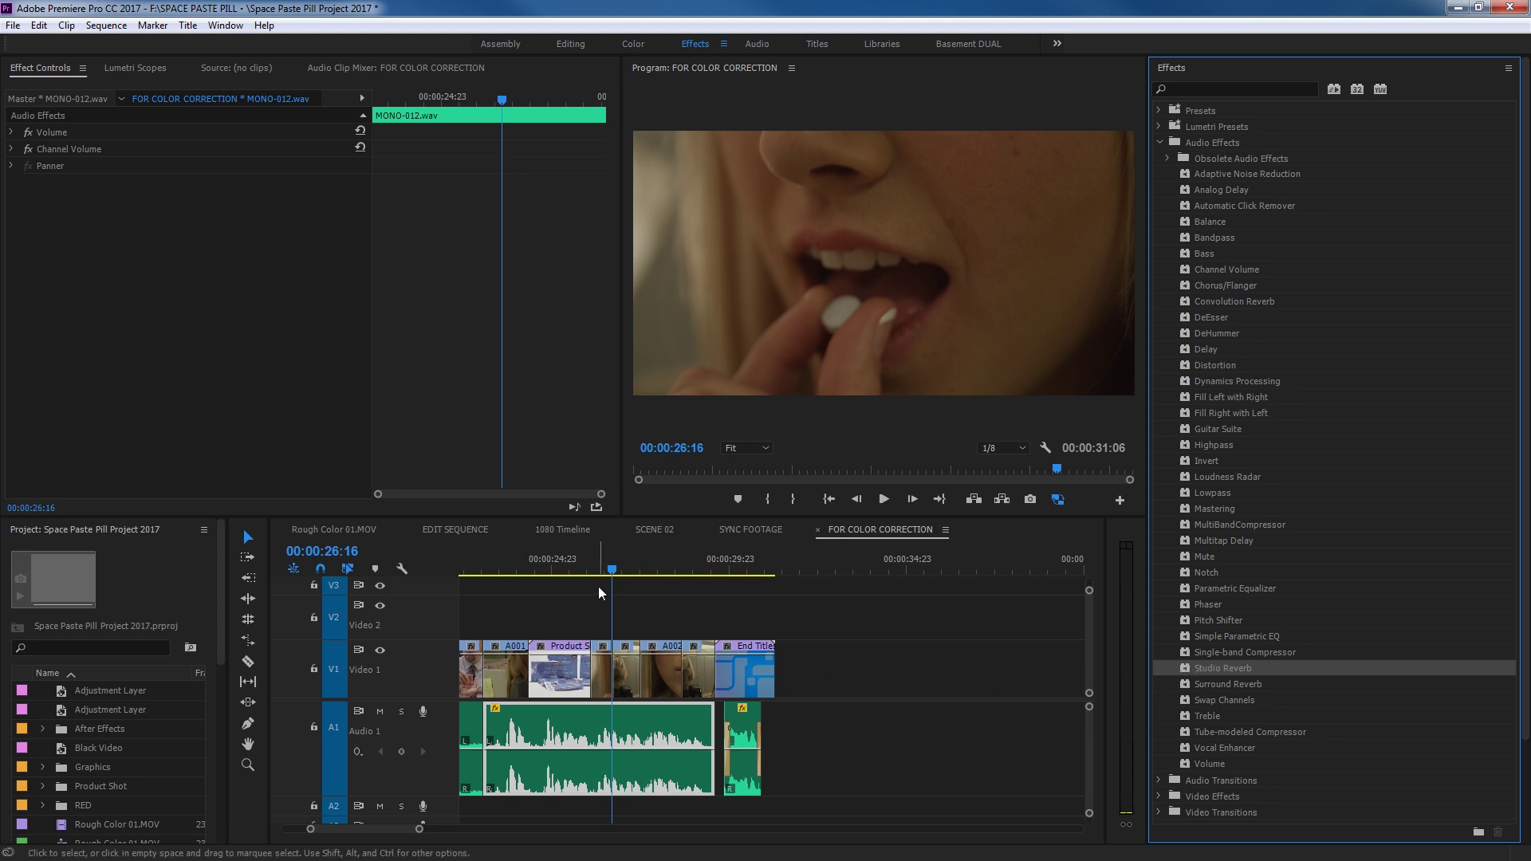
{"action": "left_click_drag", "start_coordinate": [1203, 670], "coordinate": [616, 723]}
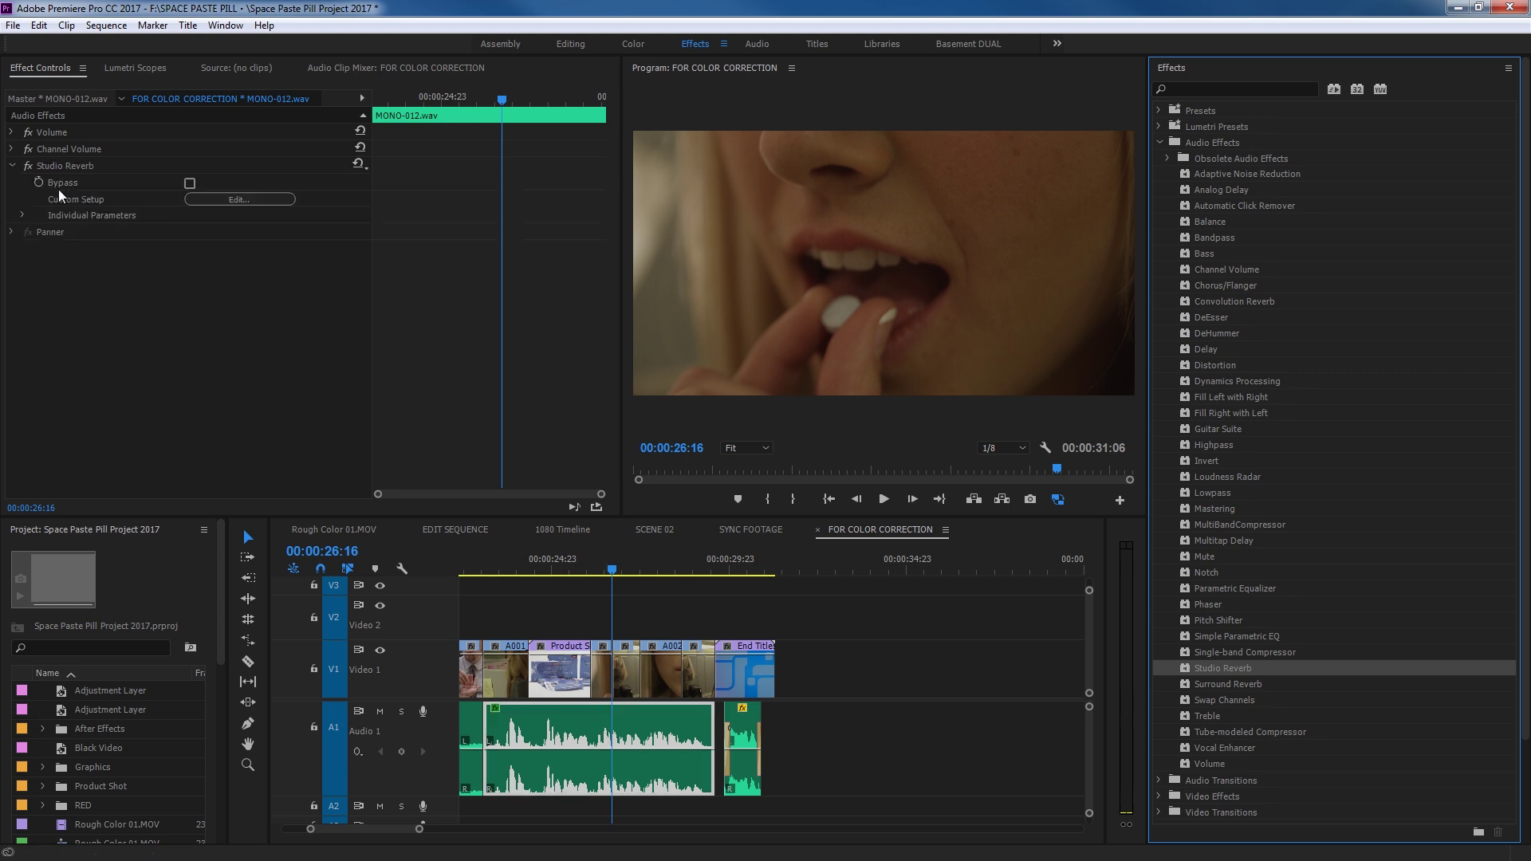
{"action": "left_click", "coordinate": [30, 164]}
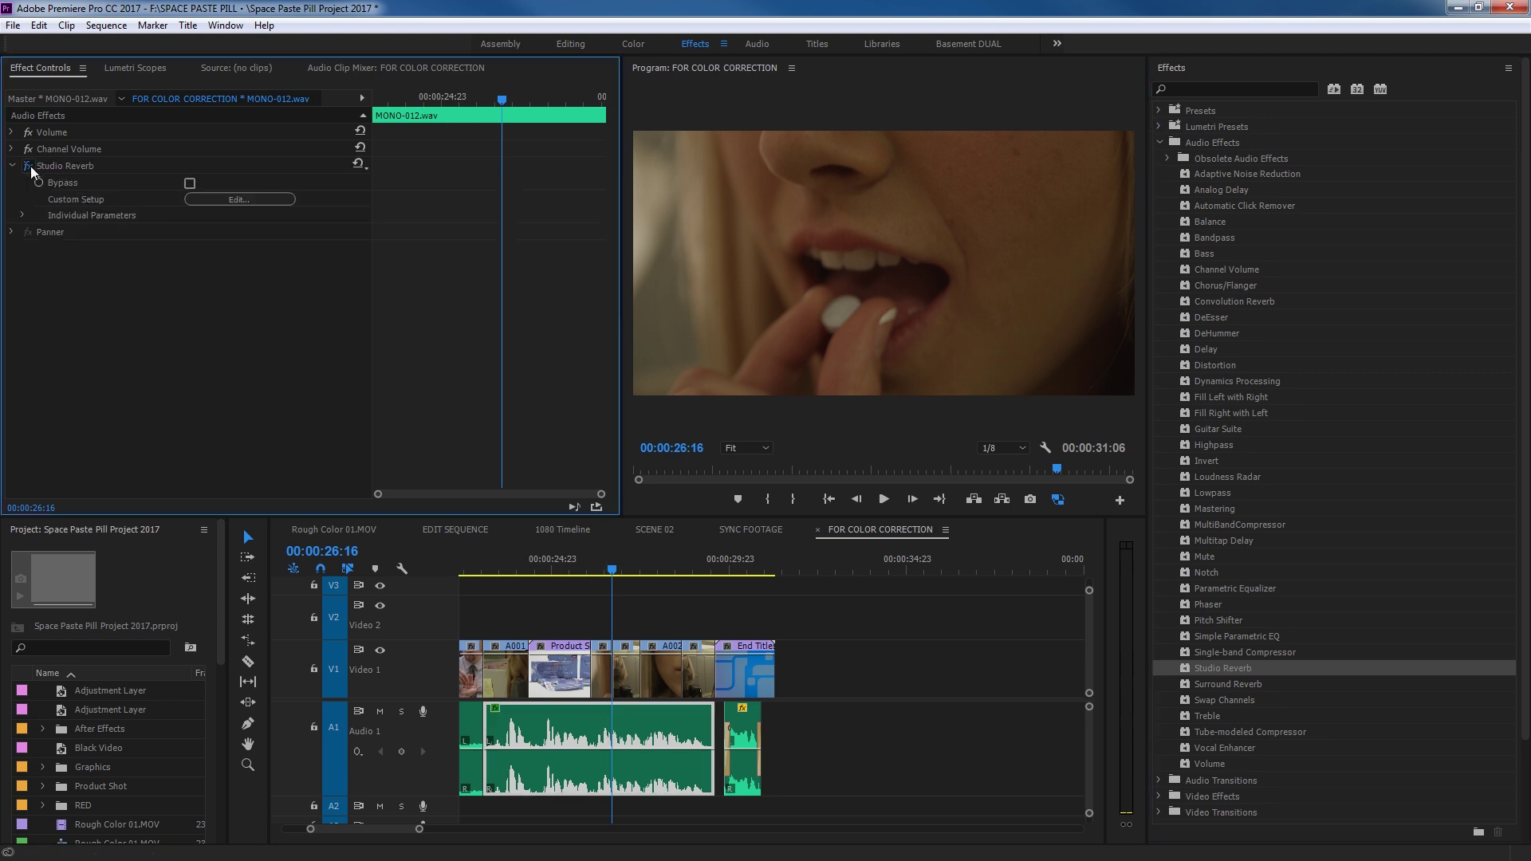
{"action": "left_click", "coordinate": [223, 200]}
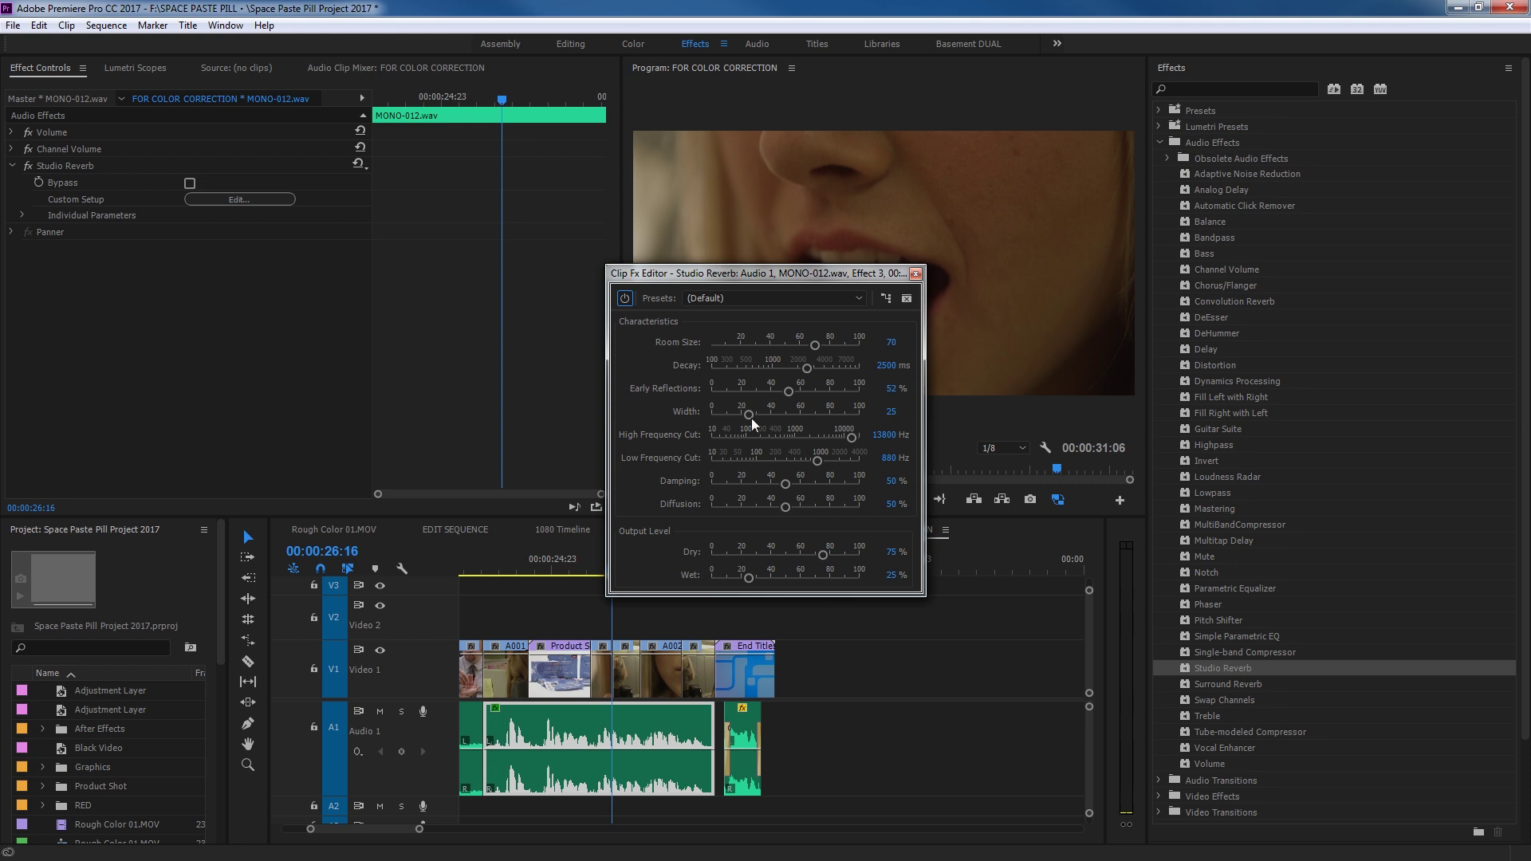
- Set Studio Reverb to the Great Hall preset (6000 ms decay, 40% wet) and close its editor
{"action": "left_click_drag", "start_coordinate": [734, 274], "coordinate": [725, 248]}
{"action": "left_click", "coordinate": [702, 273]}
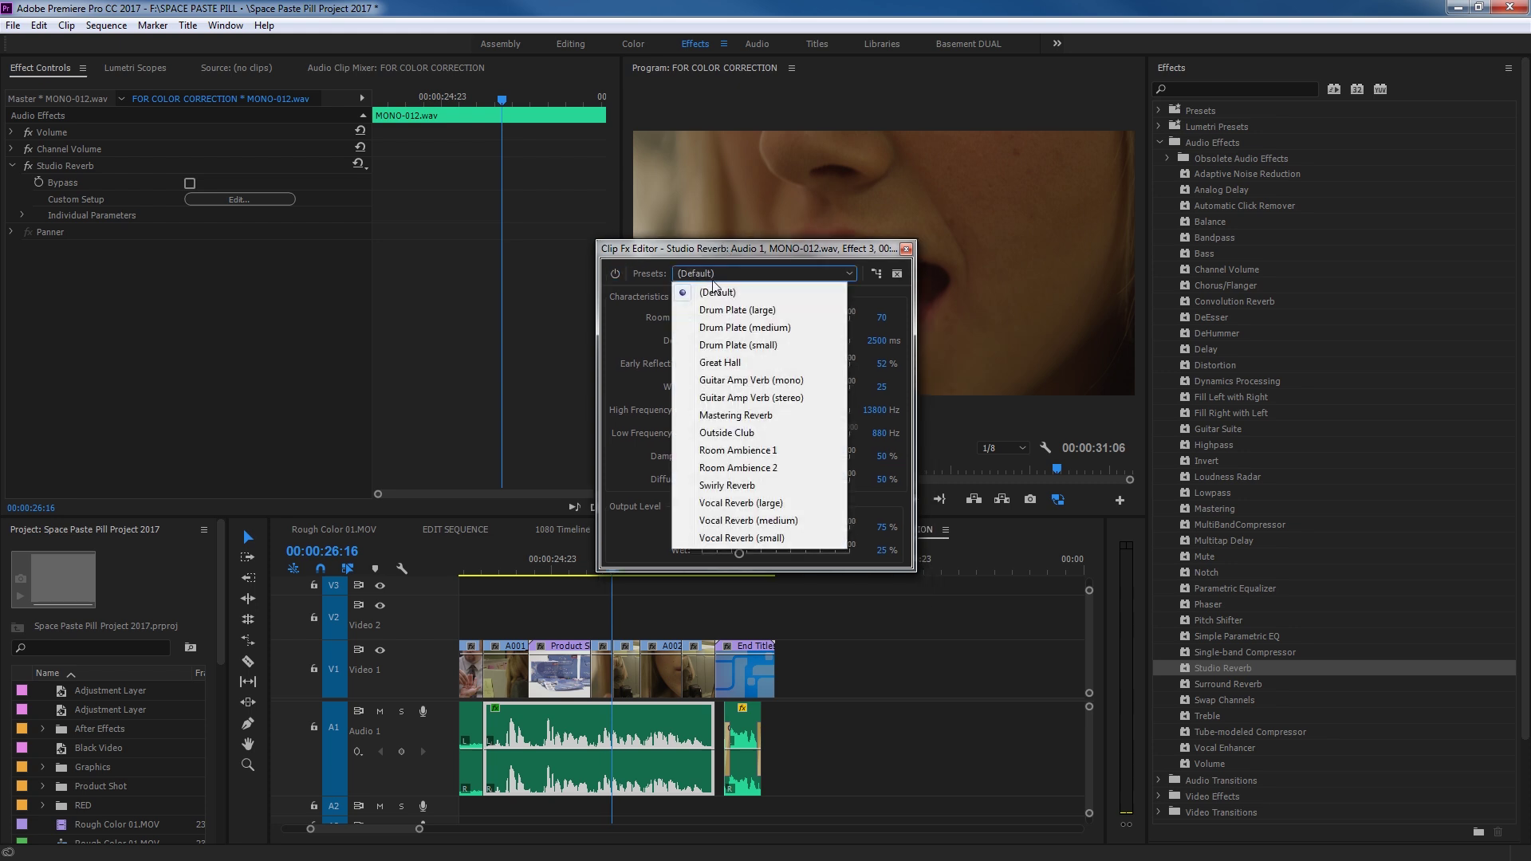
{"action": "left_click", "coordinate": [668, 415]}
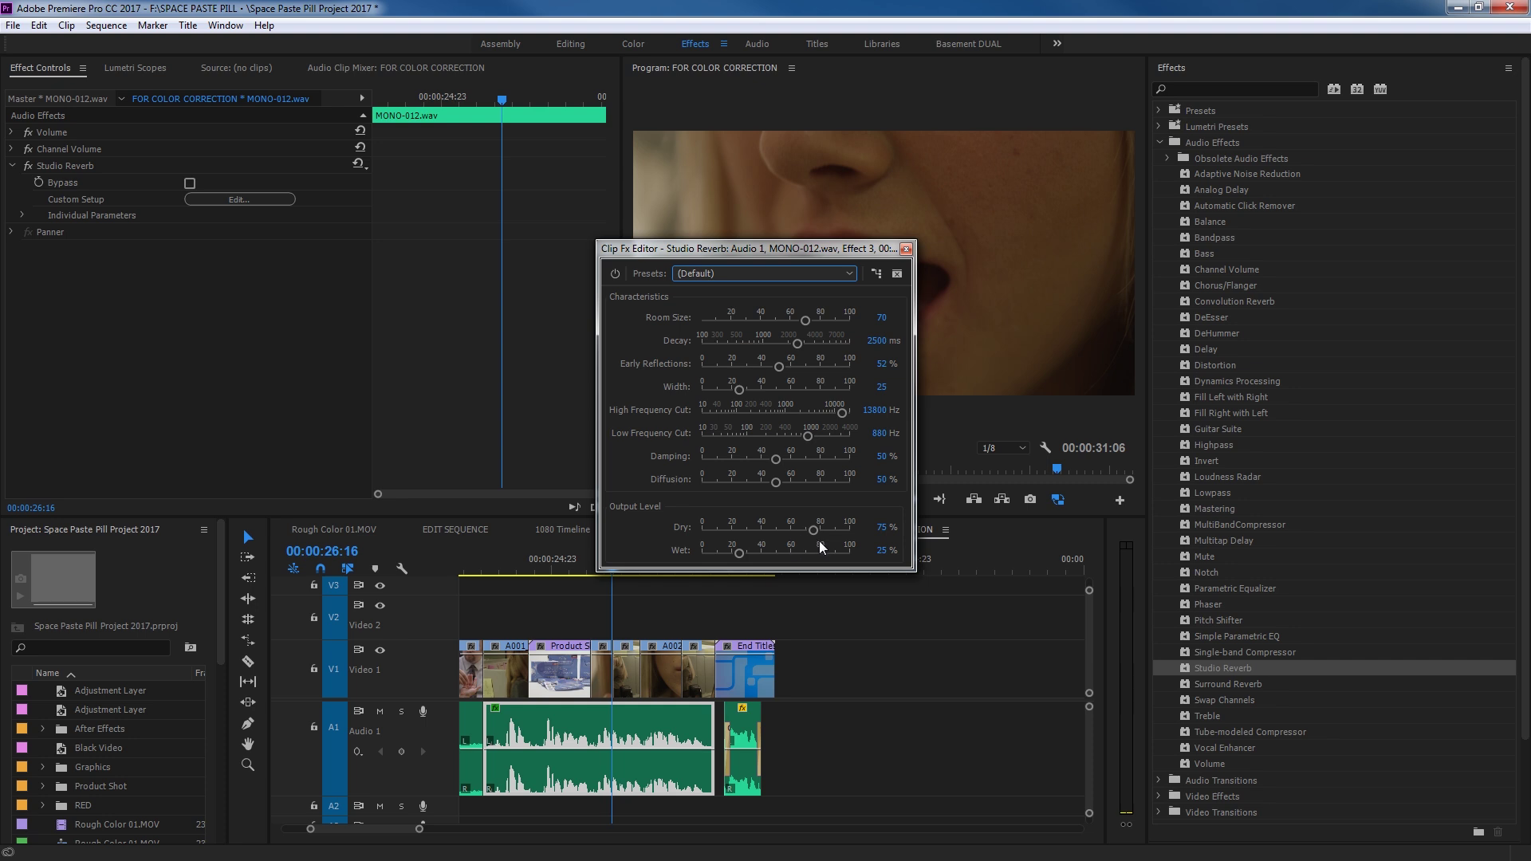
{"action": "left_click", "coordinate": [754, 278]}
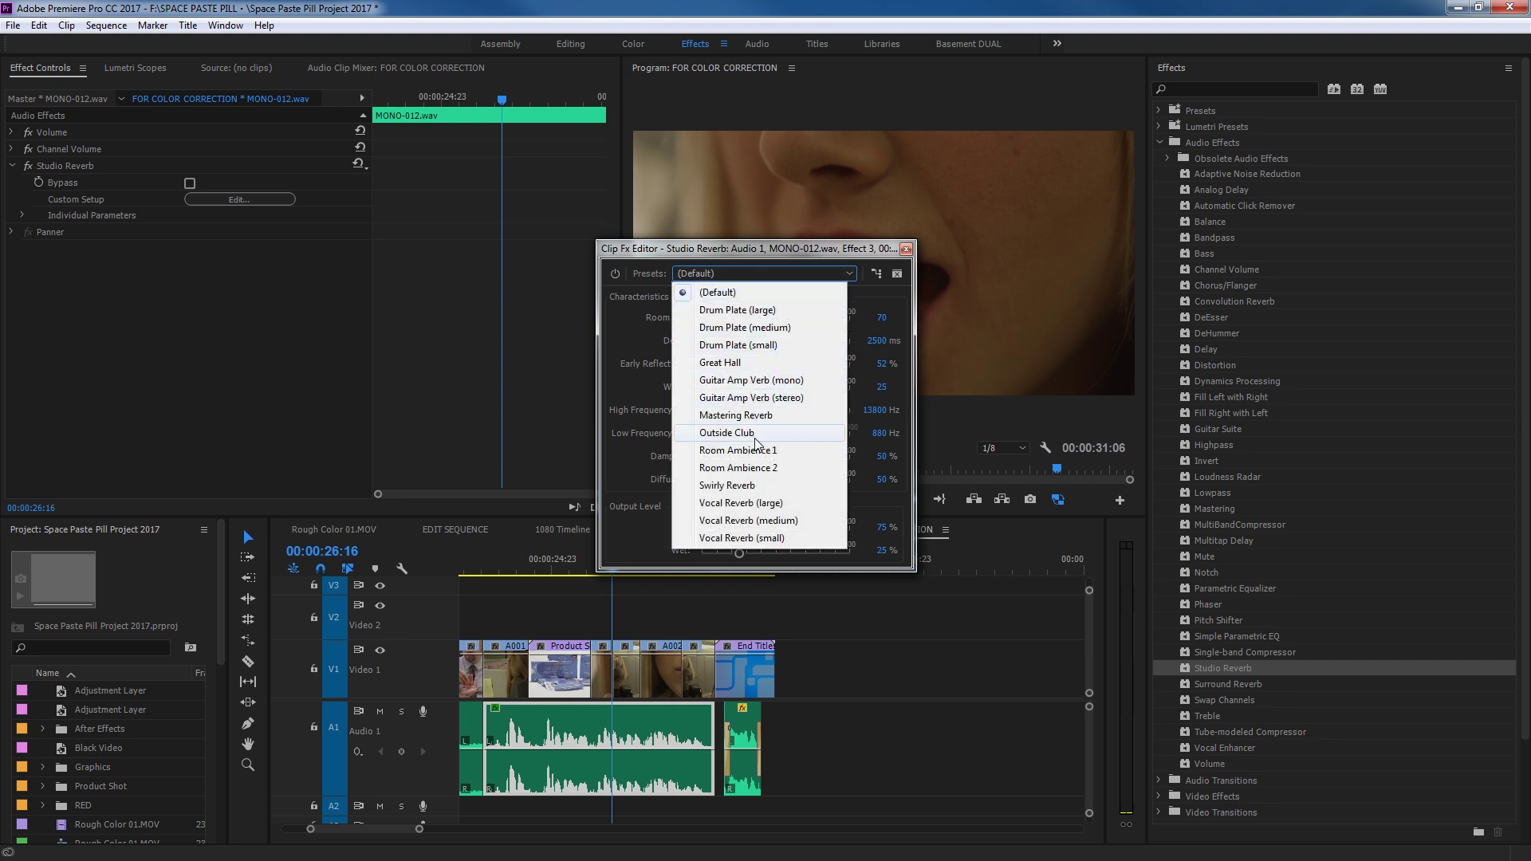
{"action": "left_click", "coordinate": [732, 363]}
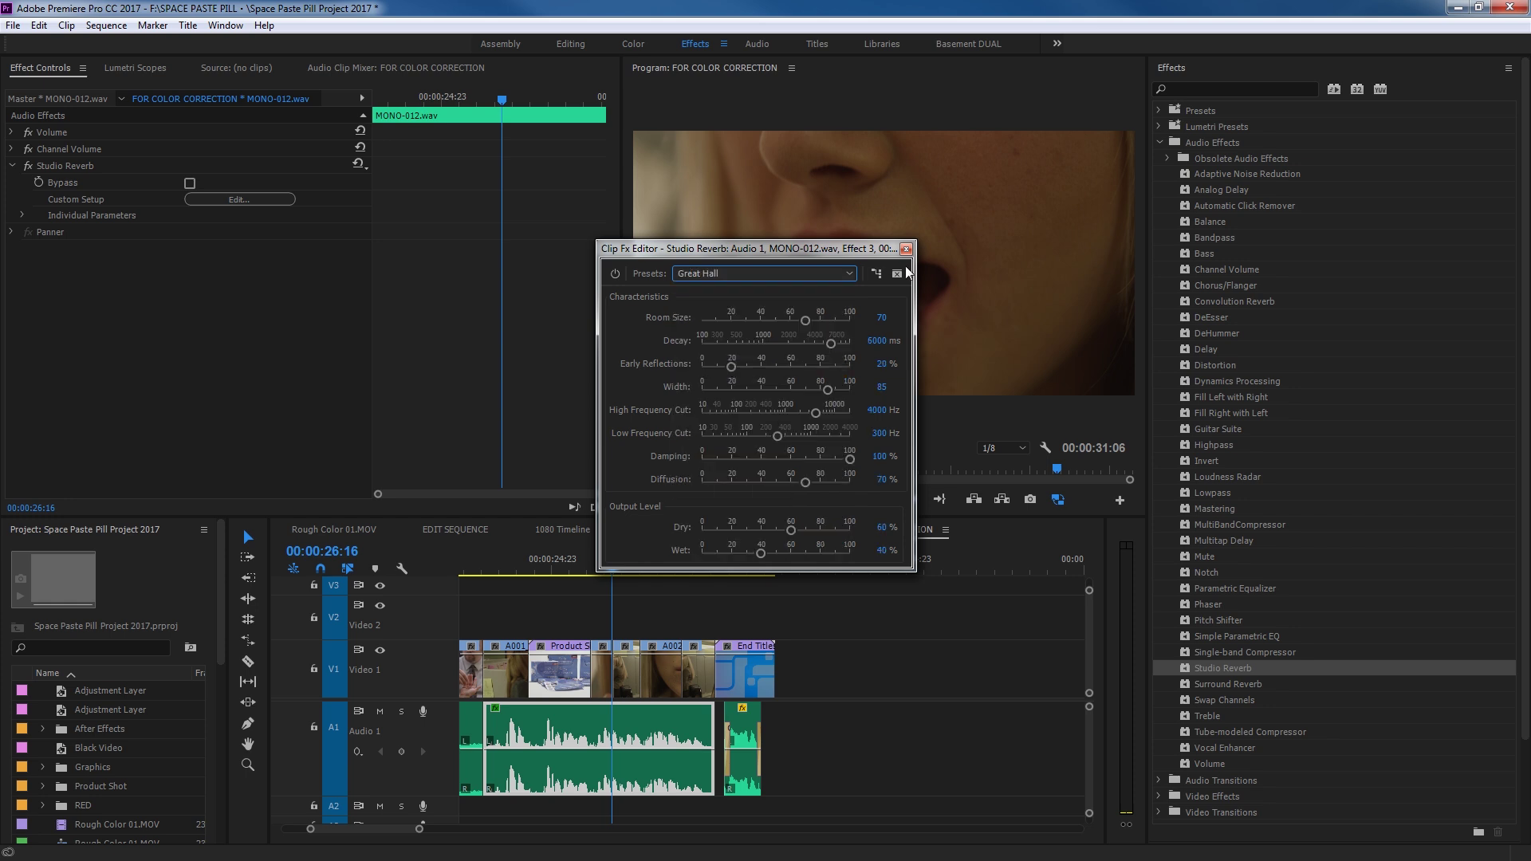
{"action": "left_click", "coordinate": [906, 248]}
{"action": "left_click", "coordinate": [547, 562]}
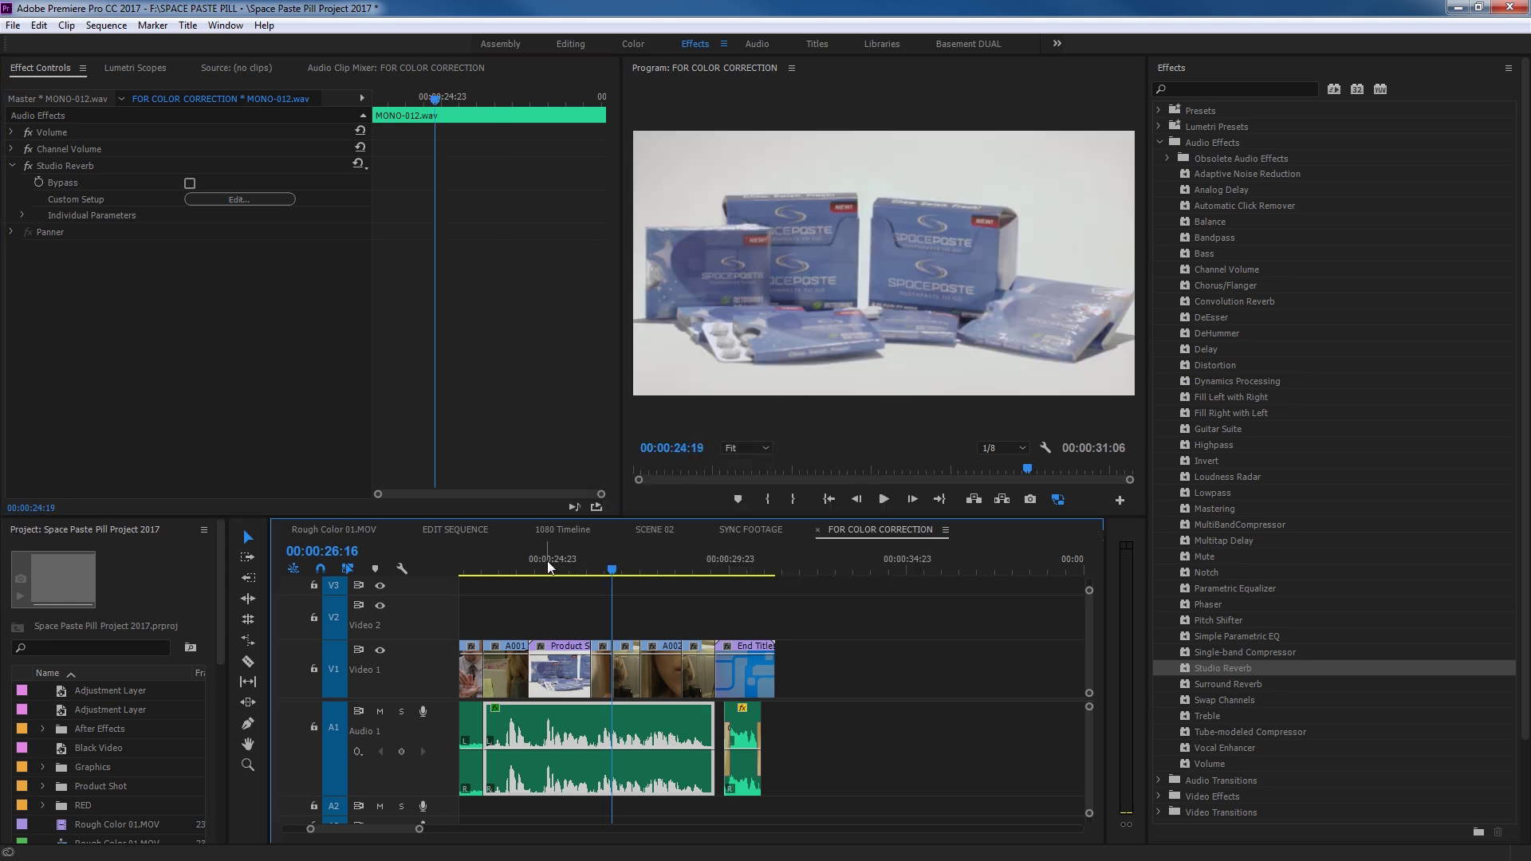
{"action": "key", "text": "space"}
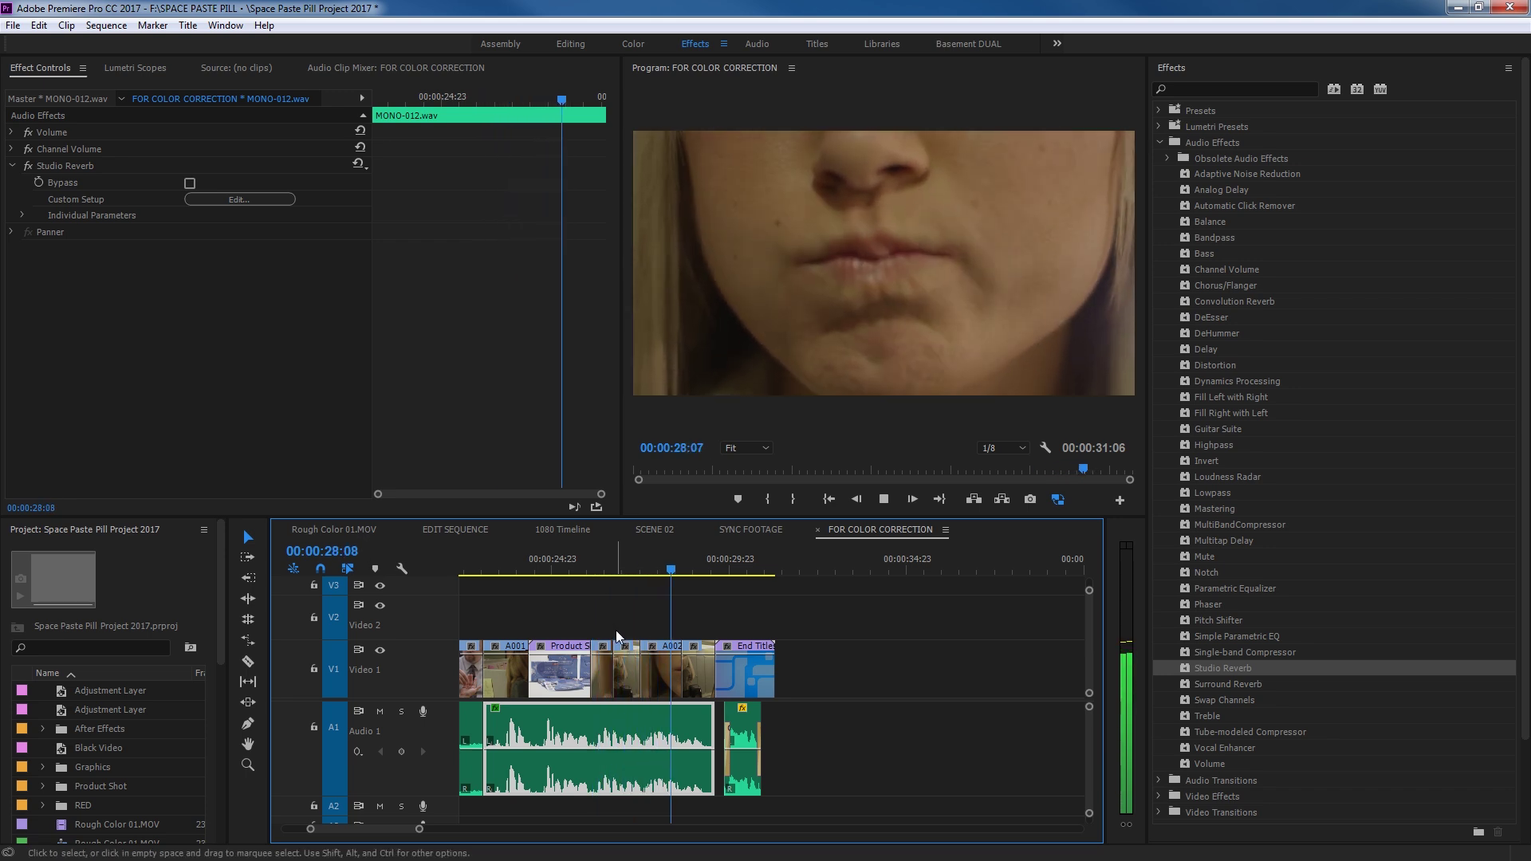
{"action": "key", "text": "space"}
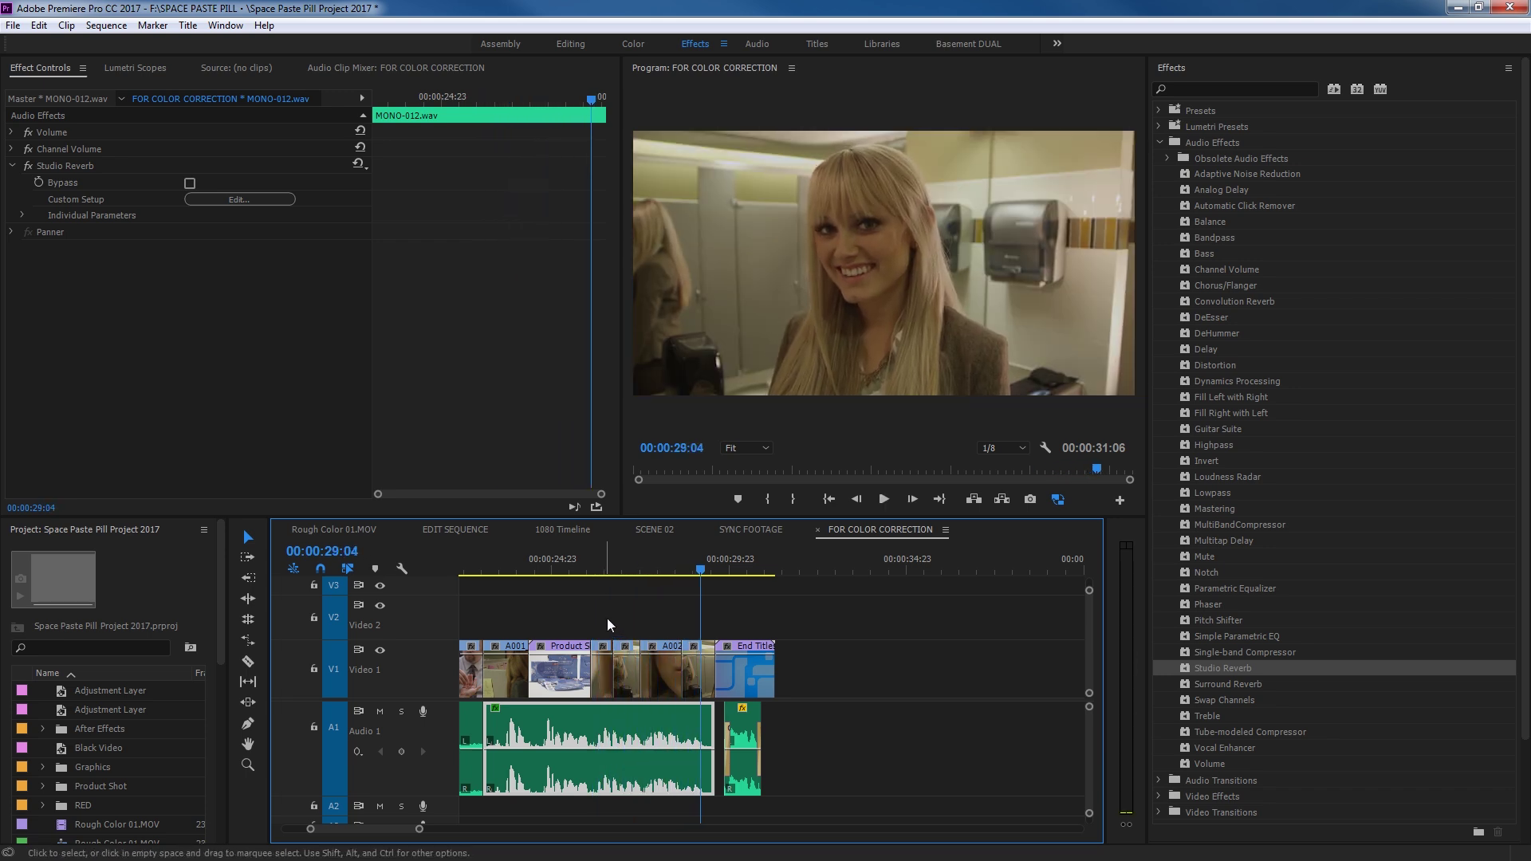
{"action": "left_click", "coordinate": [542, 561]}
{"action": "key", "text": "space"}
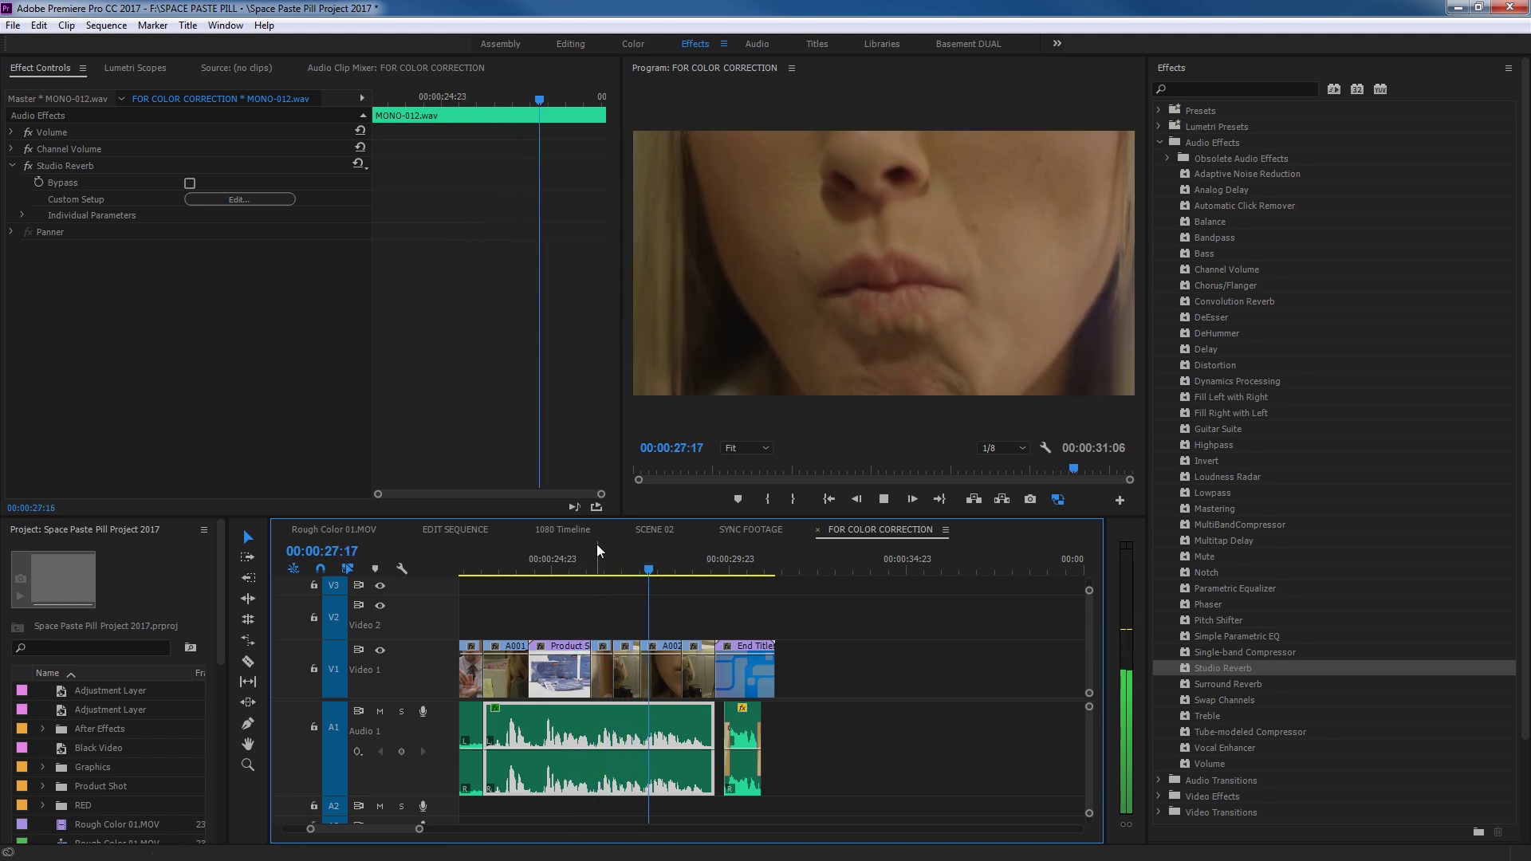
{"action": "key", "text": "space"}
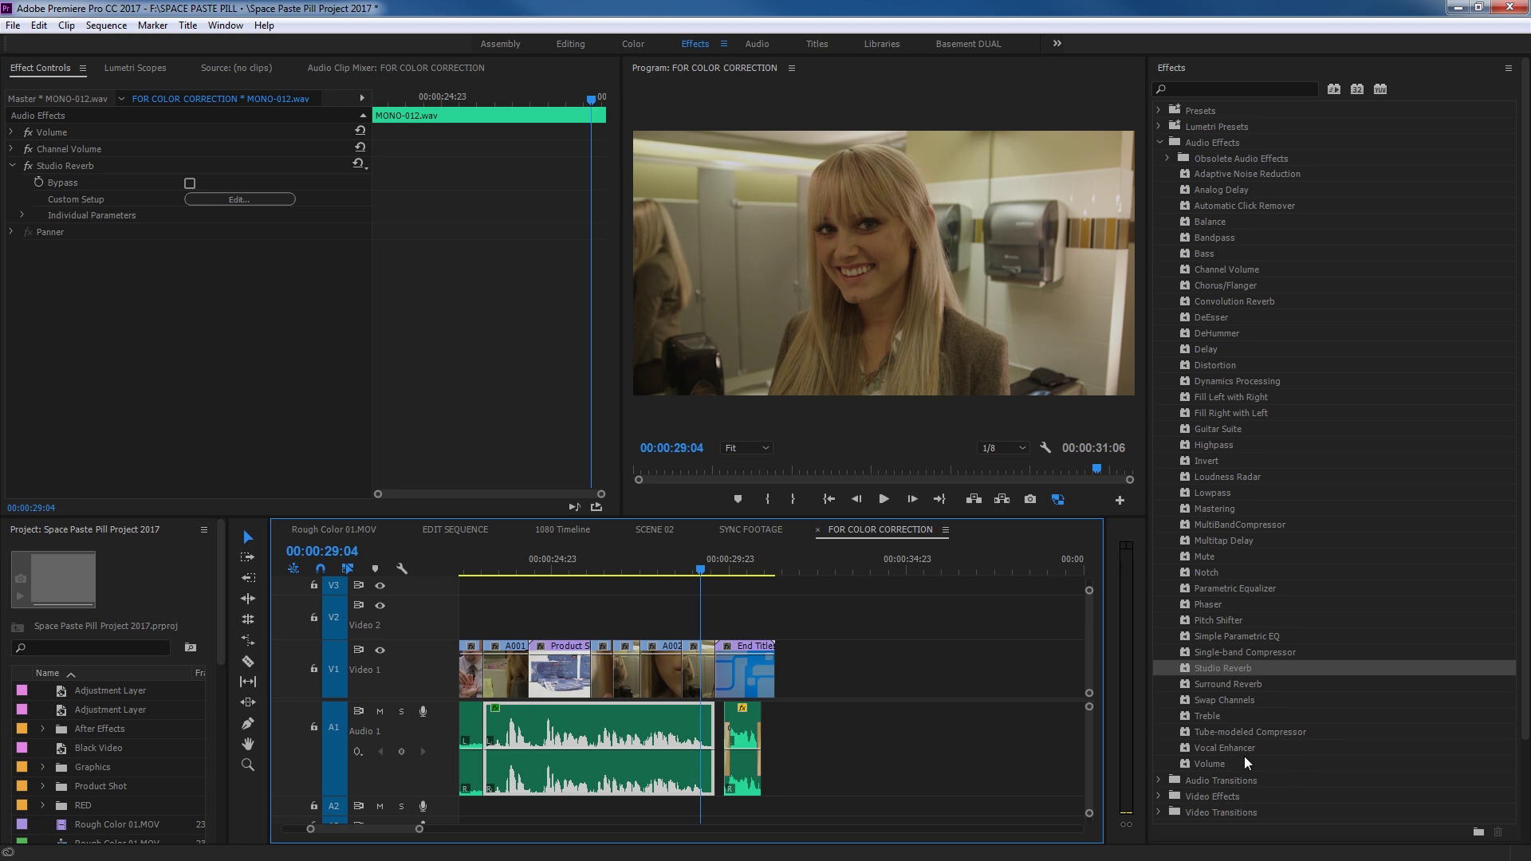
- Add Pitch Shifter after Studio Reverb on MONO-012.wav and lower it to -2 semi-tones
{"action": "left_click_drag", "start_coordinate": [1212, 618], "coordinate": [155, 284]}
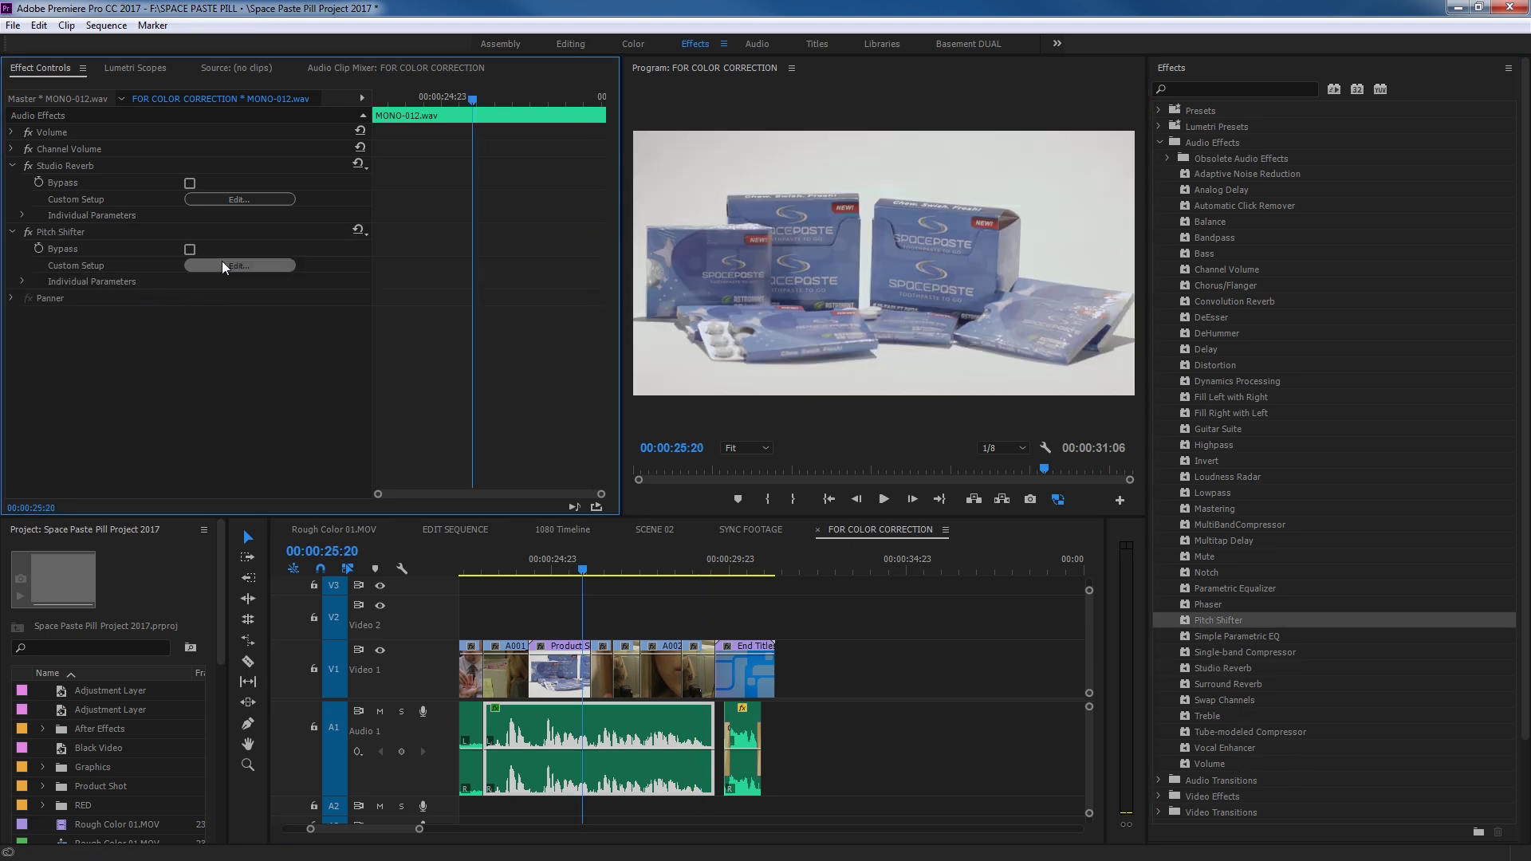
{"action": "left_click", "coordinate": [223, 265]}
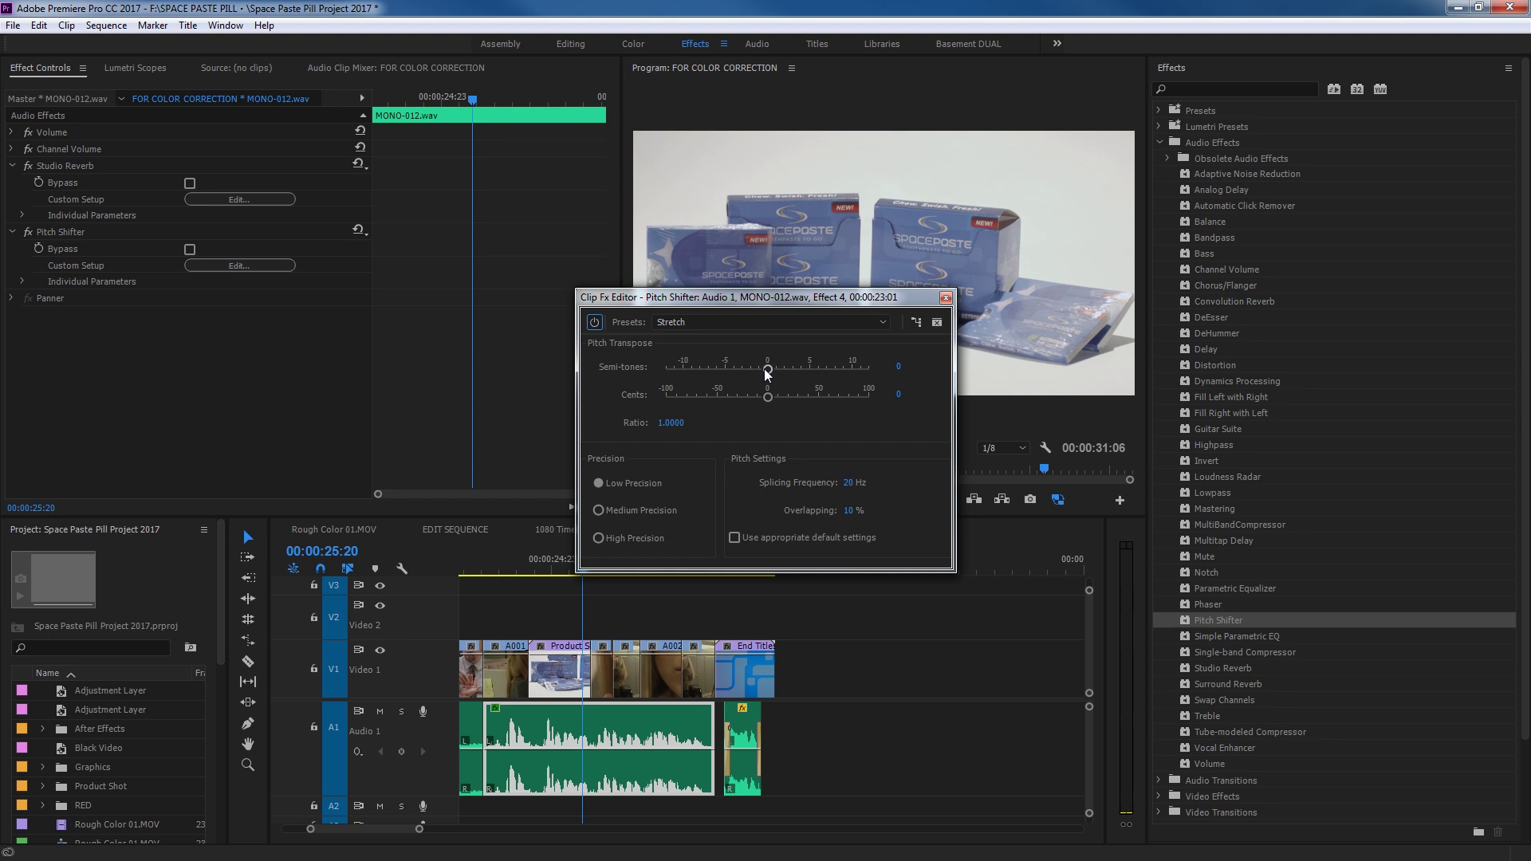
{"action": "left_click_drag", "start_coordinate": [767, 372], "coordinate": [747, 375]}
{"action": "left_click", "coordinate": [945, 298]}
{"action": "left_click_drag", "start_coordinate": [573, 559], "coordinate": [547, 566]}
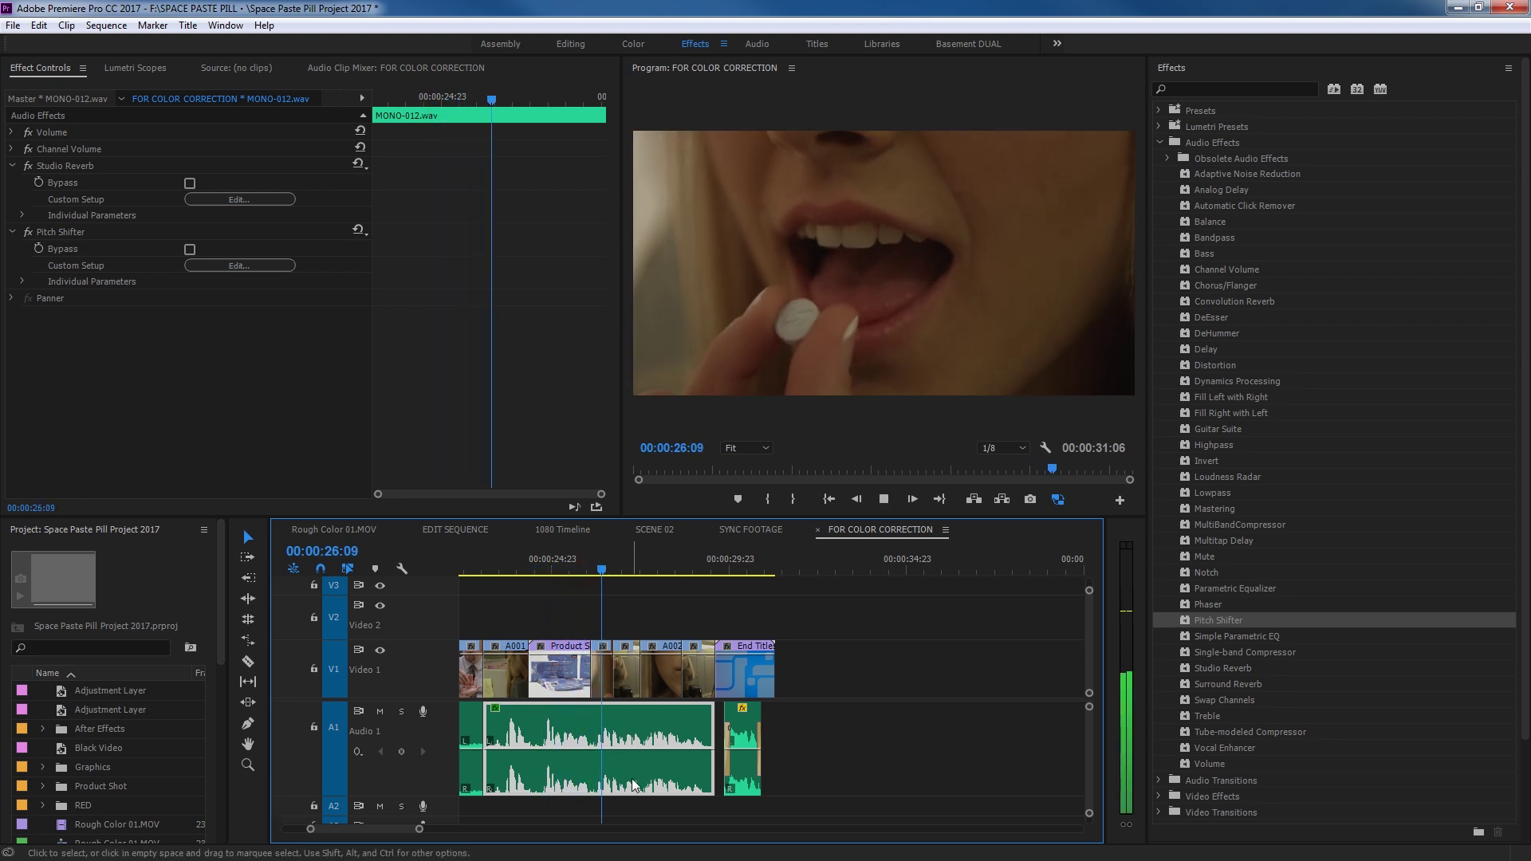
- Play back the pitch change, then reselect MONO-012.wav and select its Studio Reverb effect
{"action": "key", "text": "space"}
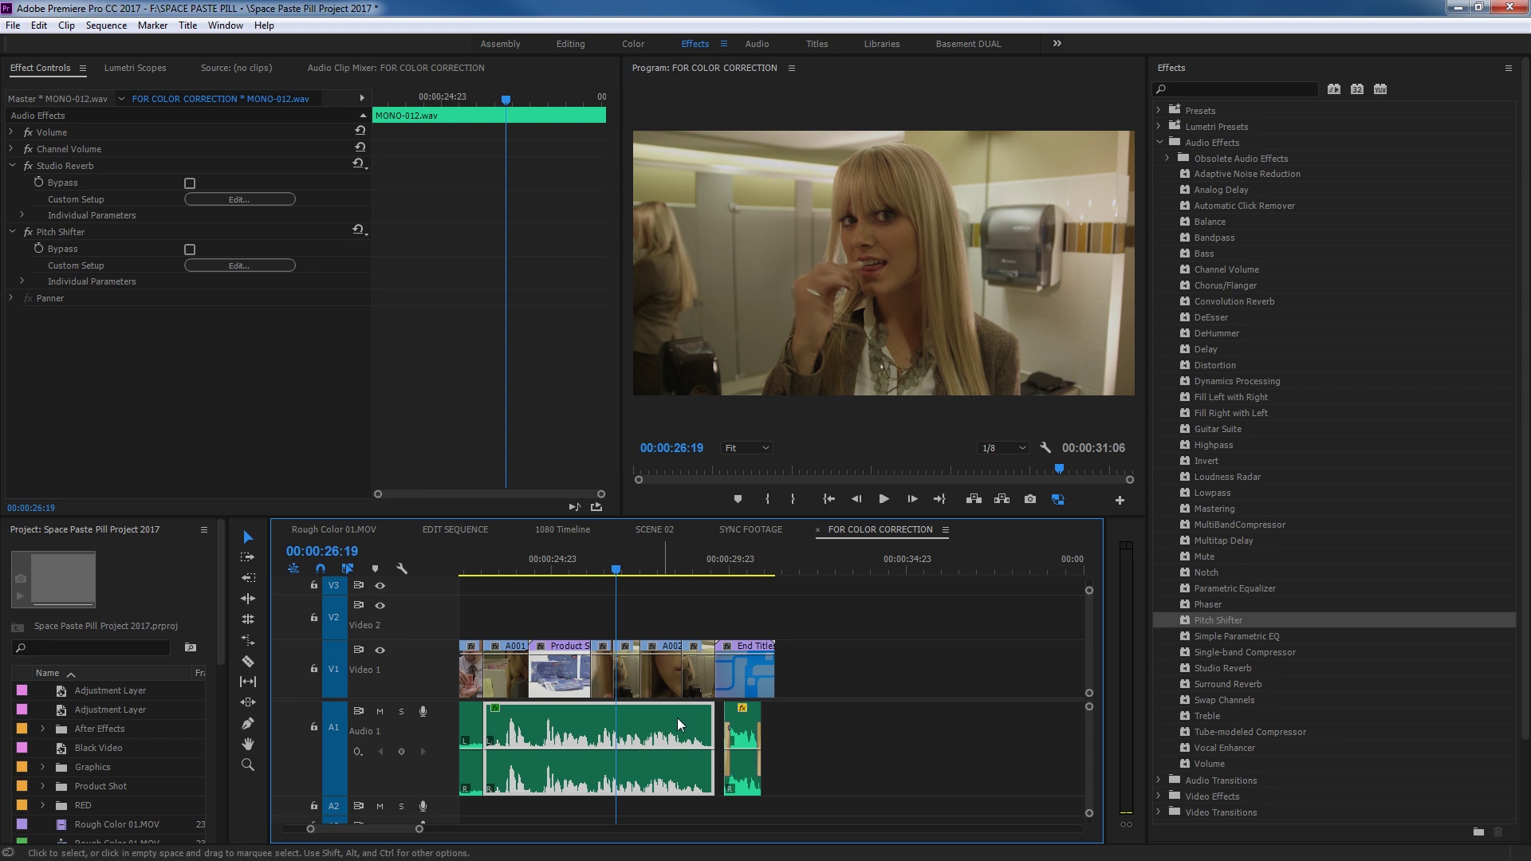
{"action": "left_click", "coordinate": [627, 615]}
{"action": "left_click", "coordinate": [614, 716]}
{"action": "left_click", "coordinate": [60, 168]}
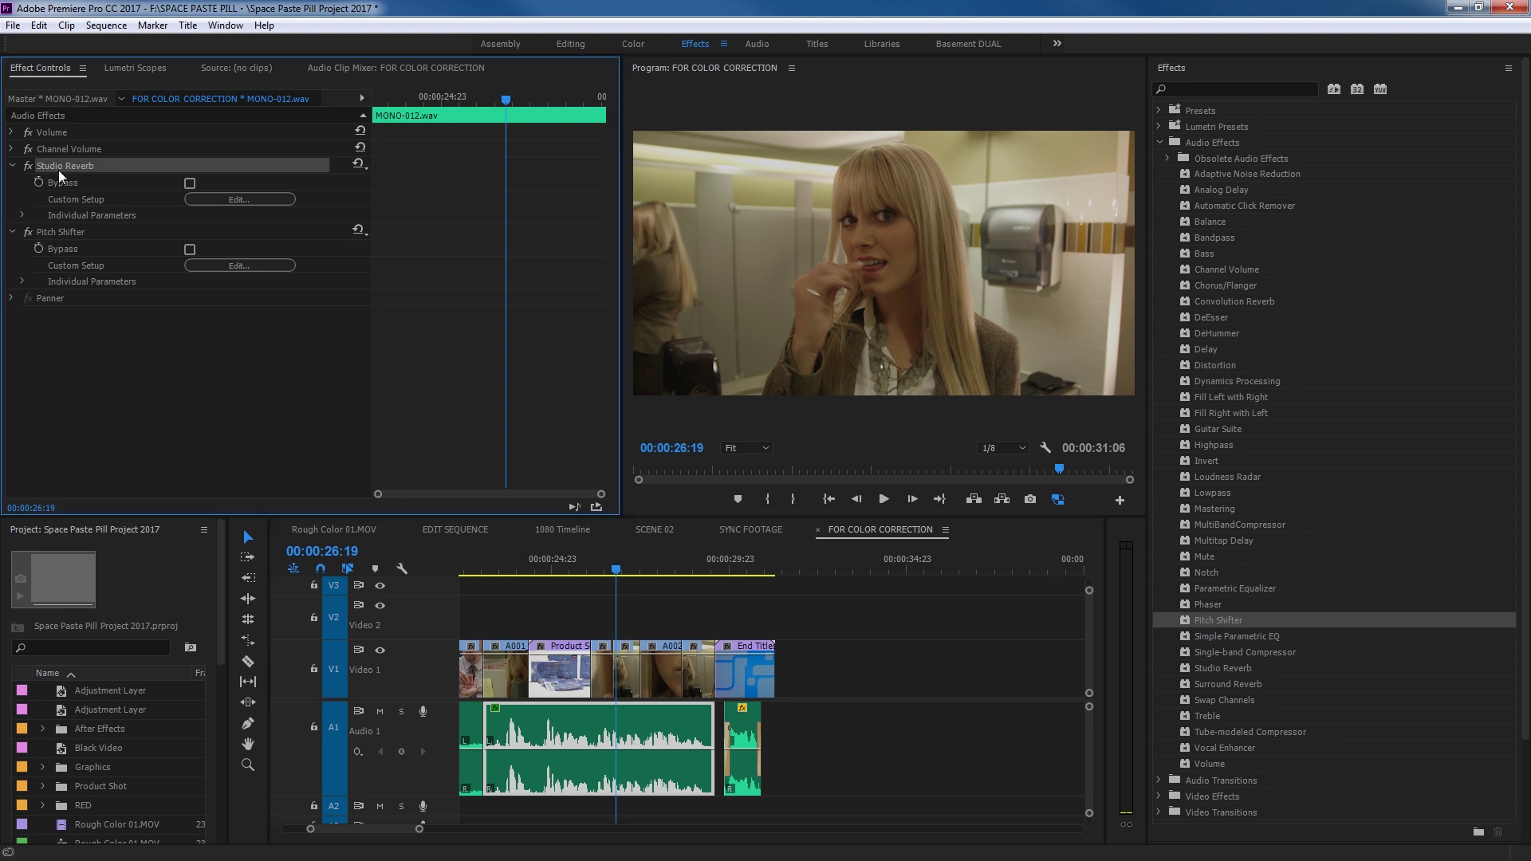
- Add Pitch Shifter to the selection and paste both effects onto the MONO-008.wav clip
{"action": "left_click", "coordinate": [65, 231]}
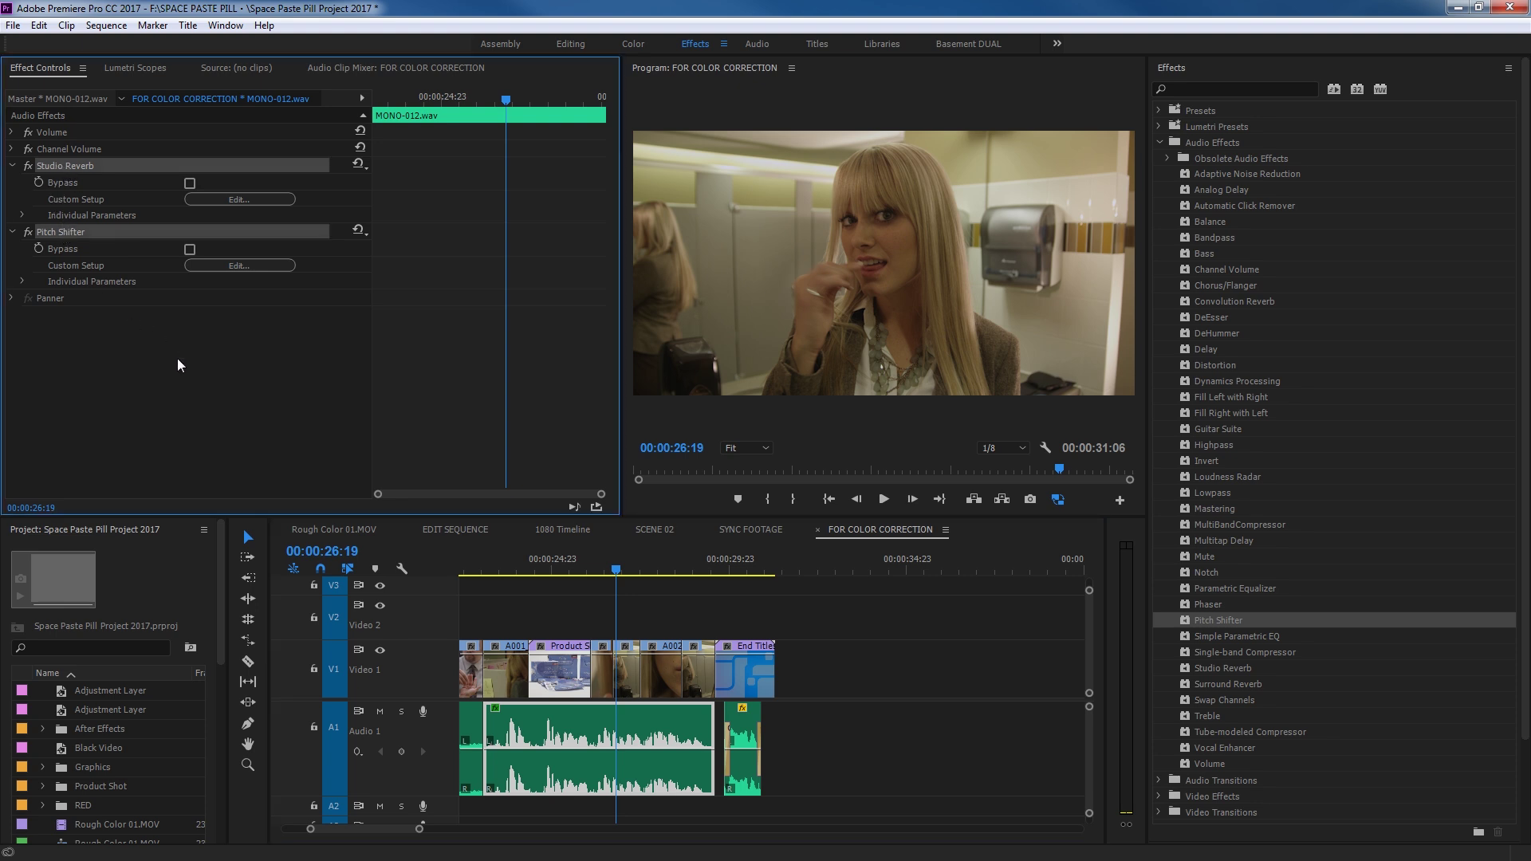
{"action": "left_click_drag", "start_coordinate": [566, 575], "coordinate": [613, 590]}
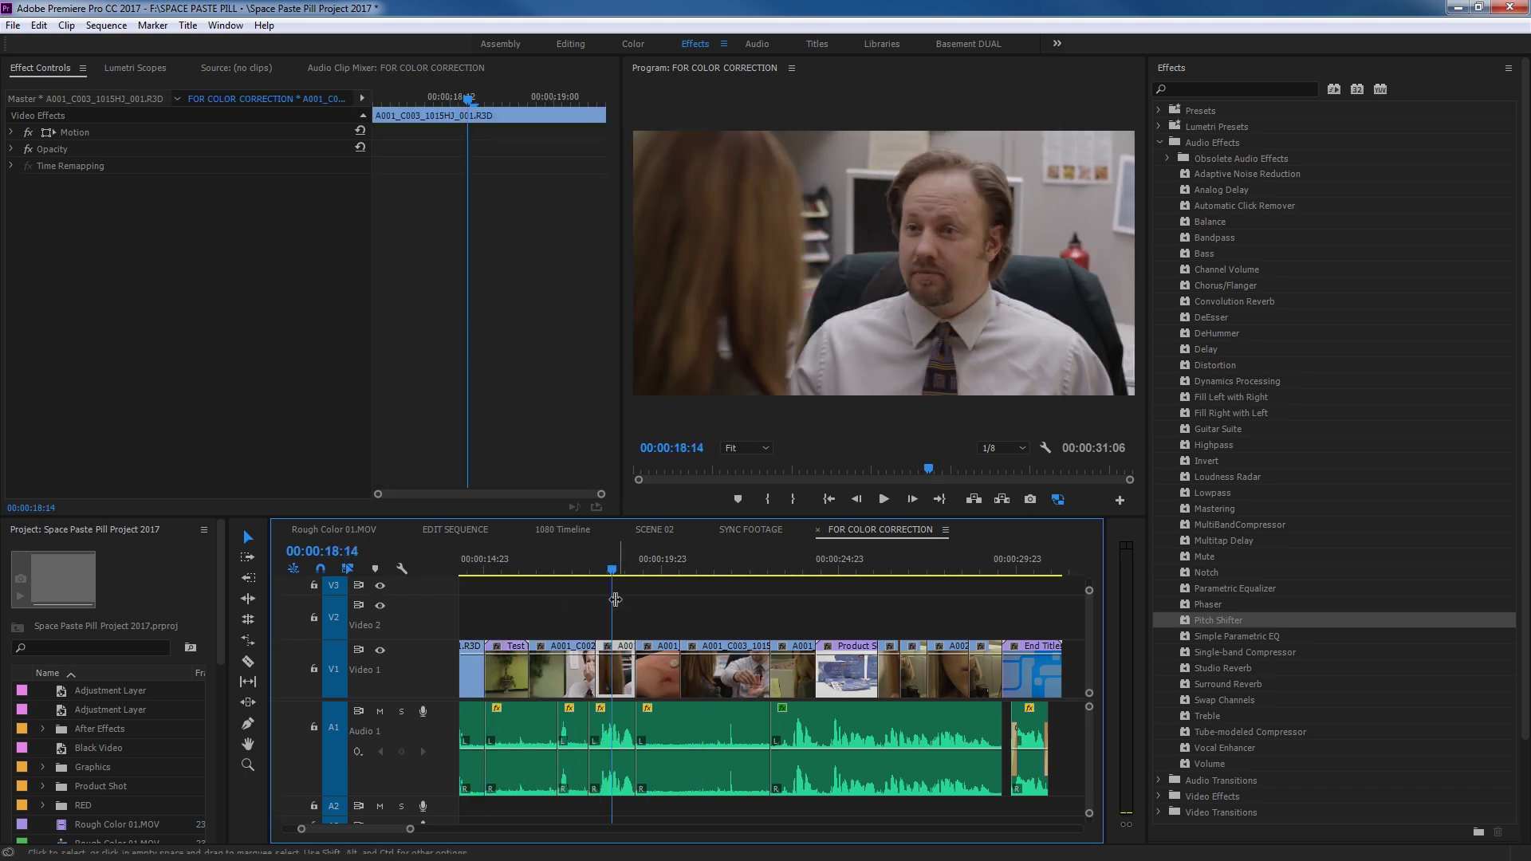
{"action": "left_click", "coordinate": [603, 734]}
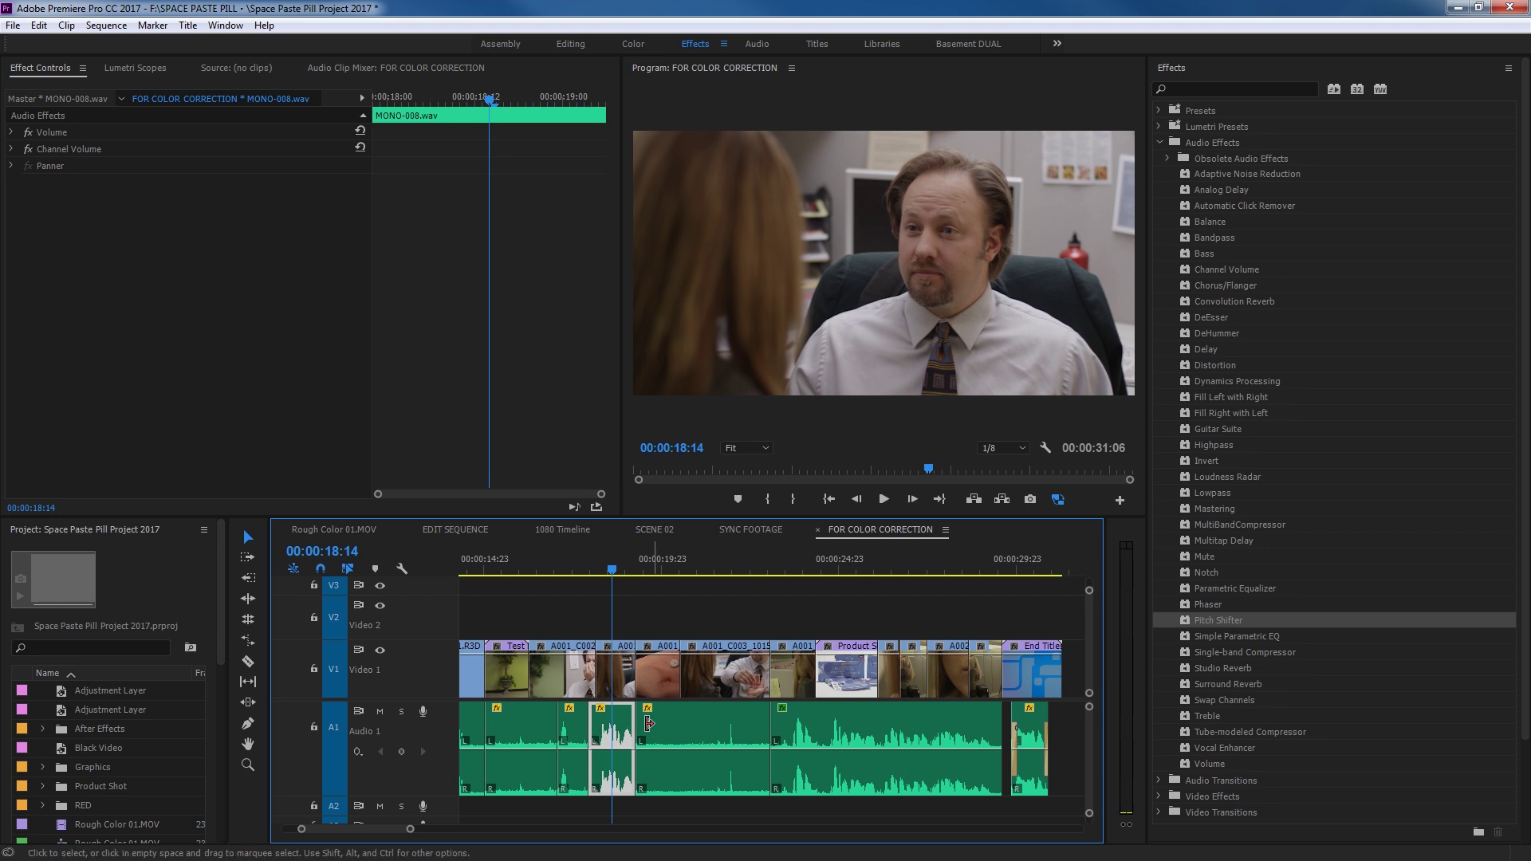
{"action": "left_click", "coordinate": [810, 712]}
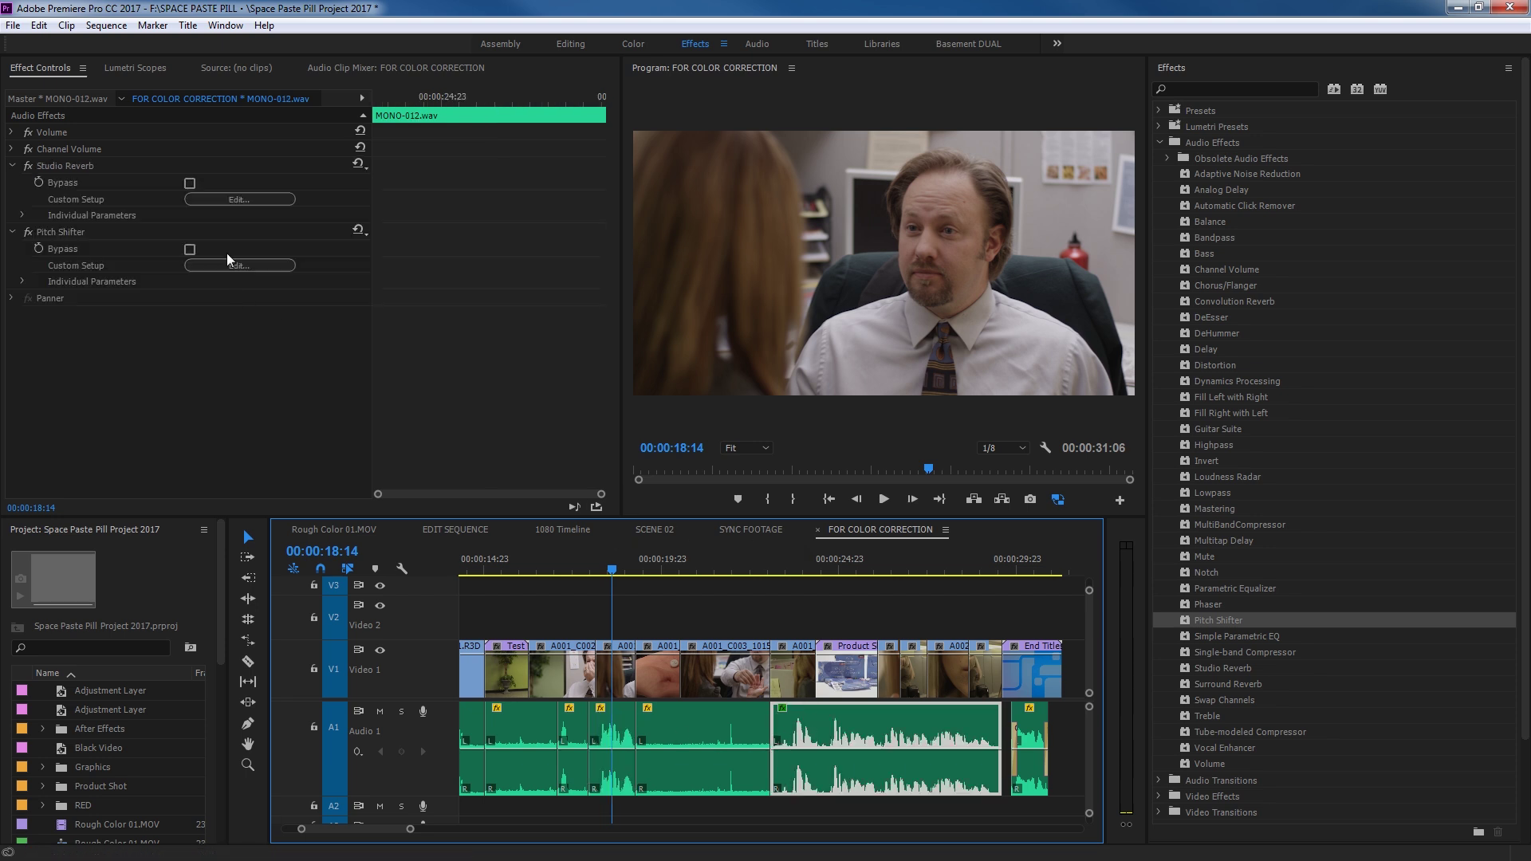
{"action": "left_click", "coordinate": [610, 722]}
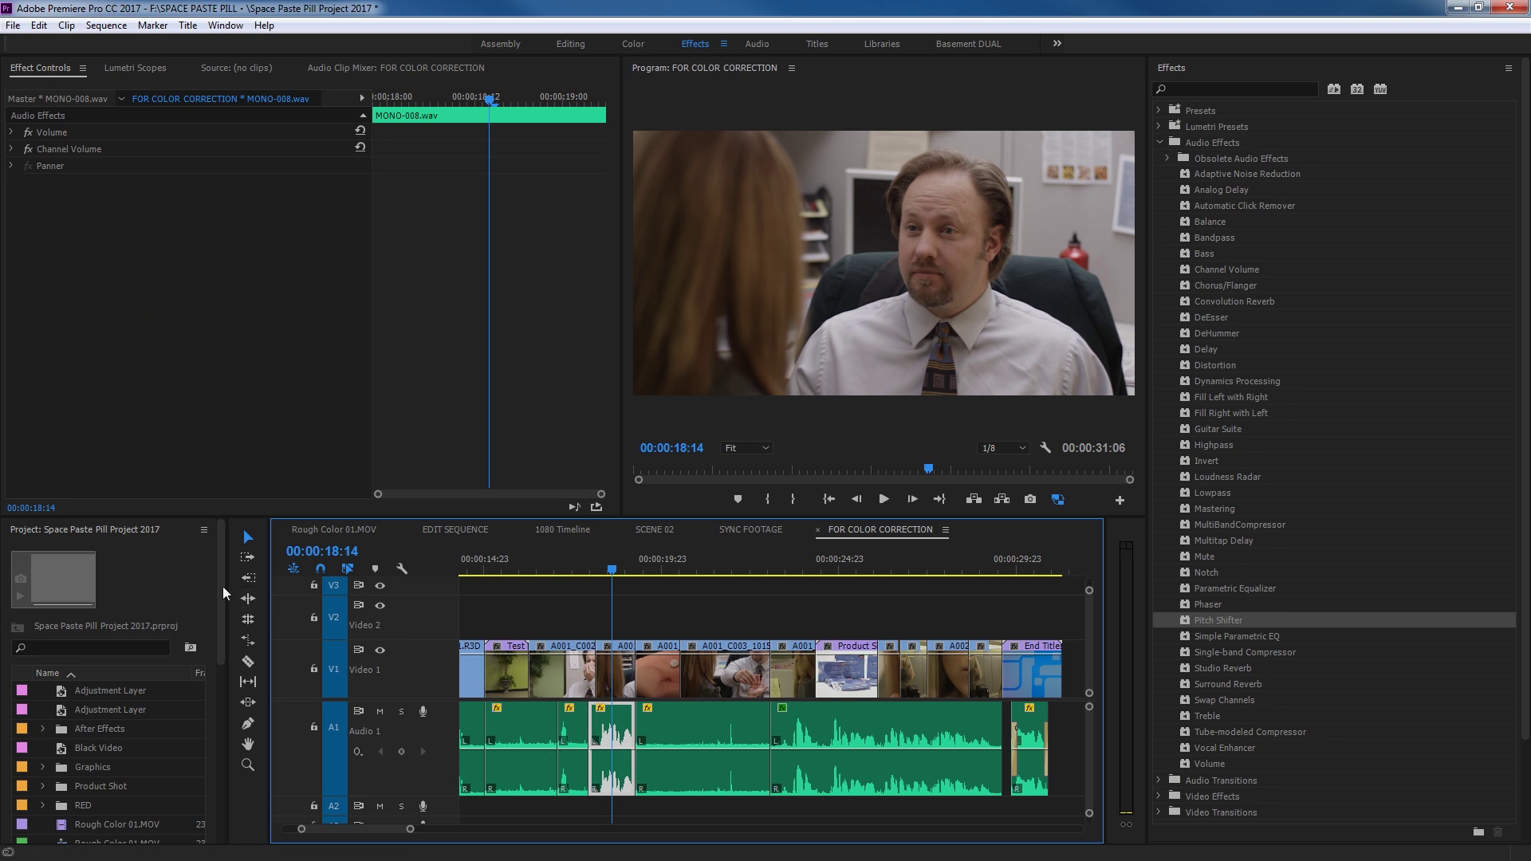
{"action": "key", "text": "ctrl+v"}
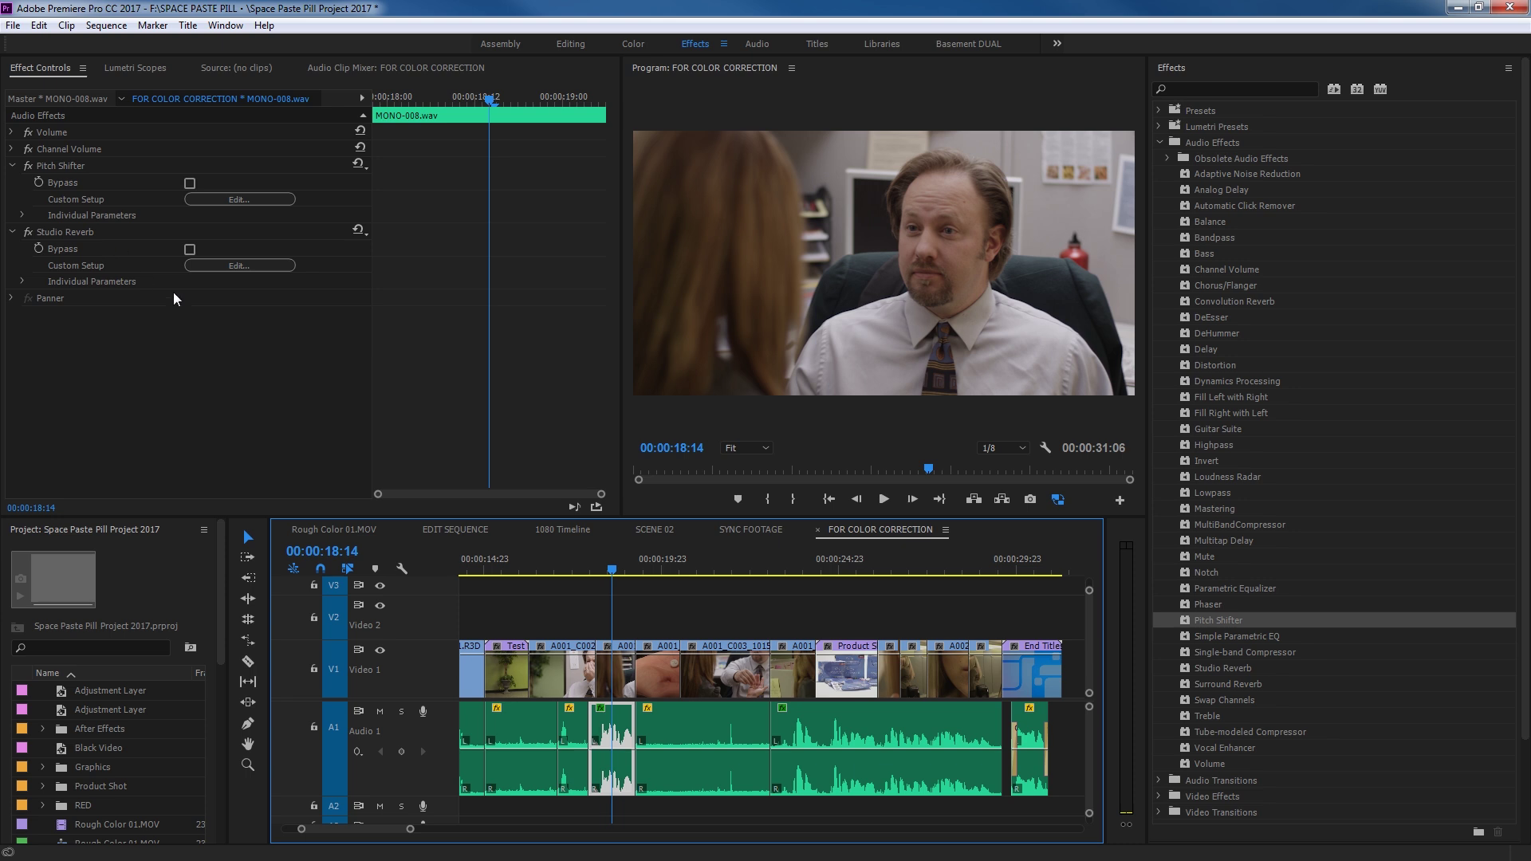
- Play back from 00:00:18:11 to hear the effects pasted onto MONO-008.wav
{"action": "left_click", "coordinate": [607, 562]}
{"action": "key", "text": "space"}
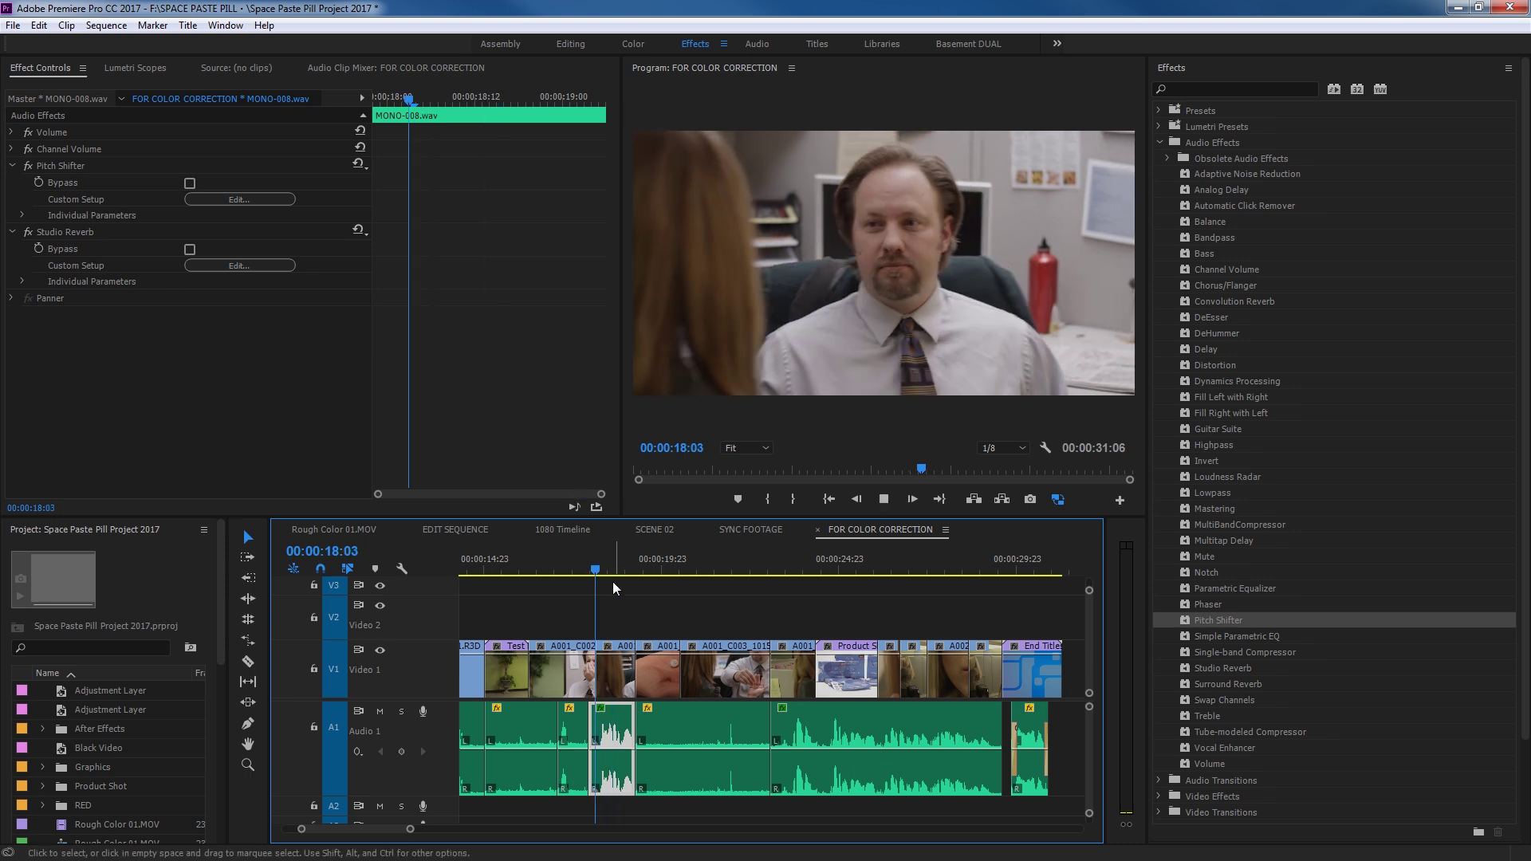
{"action": "left_click", "coordinate": [663, 699]}
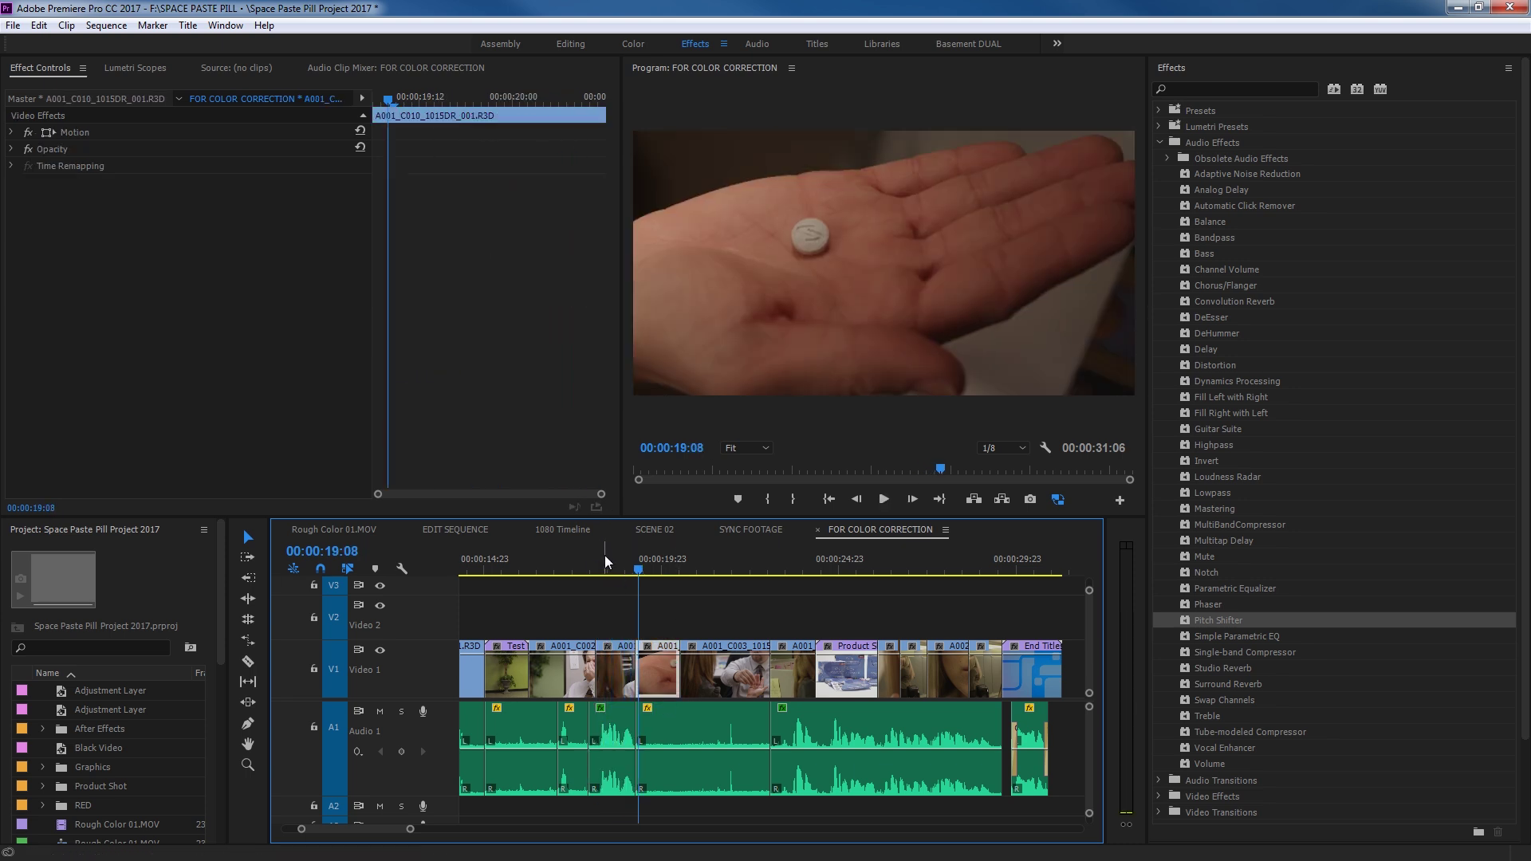
{"action": "left_click", "coordinate": [625, 562]}
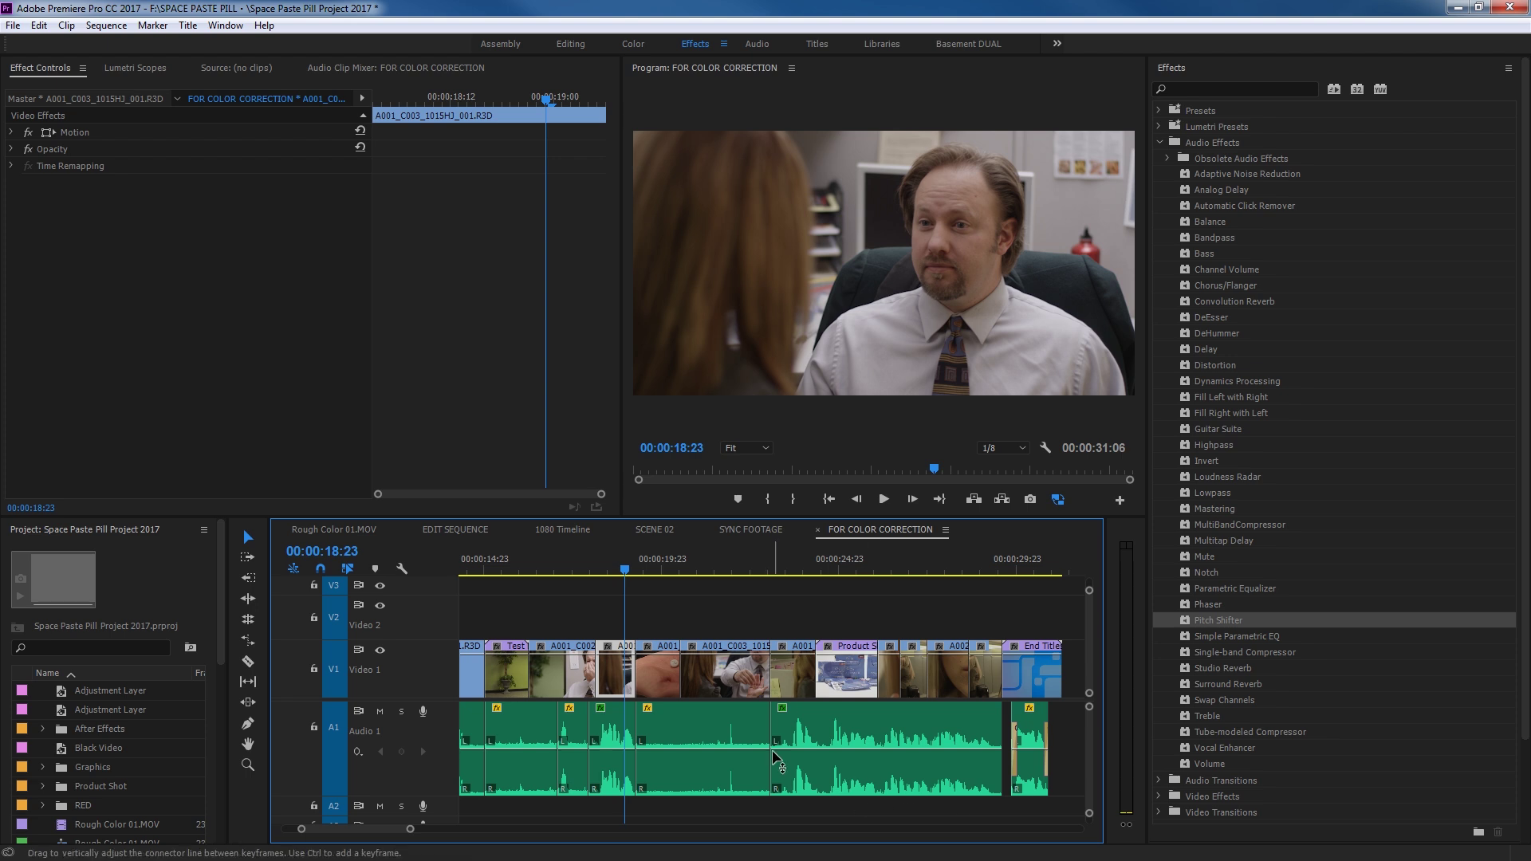
- Zoom the timeline out and select every clip in the sequence
{"action": "left_click", "coordinate": [624, 743]}
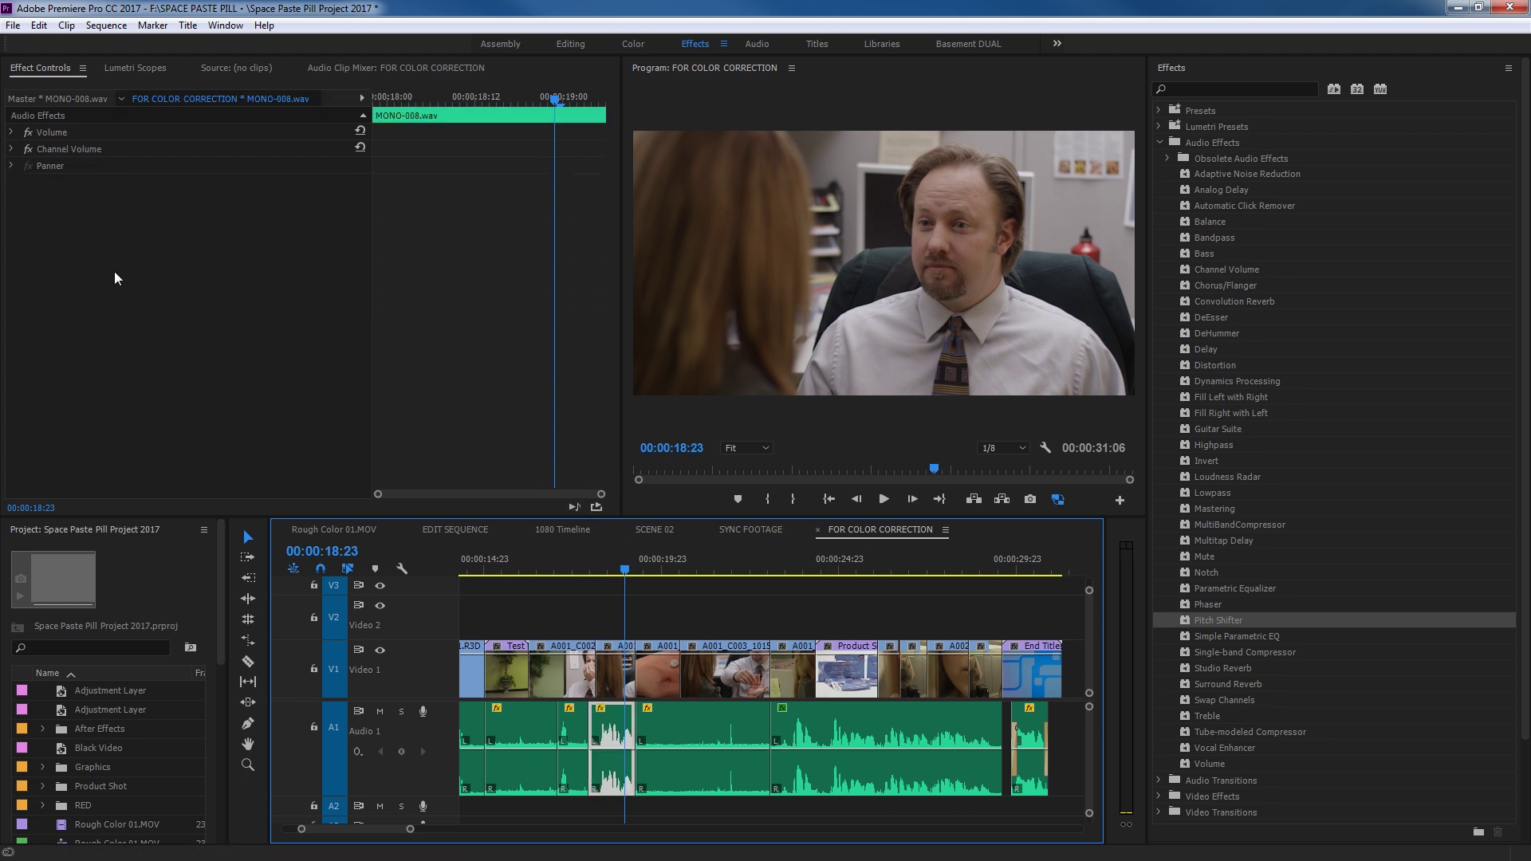
{"action": "key", "text": "minus"}
{"action": "left_click", "coordinate": [782, 774]}
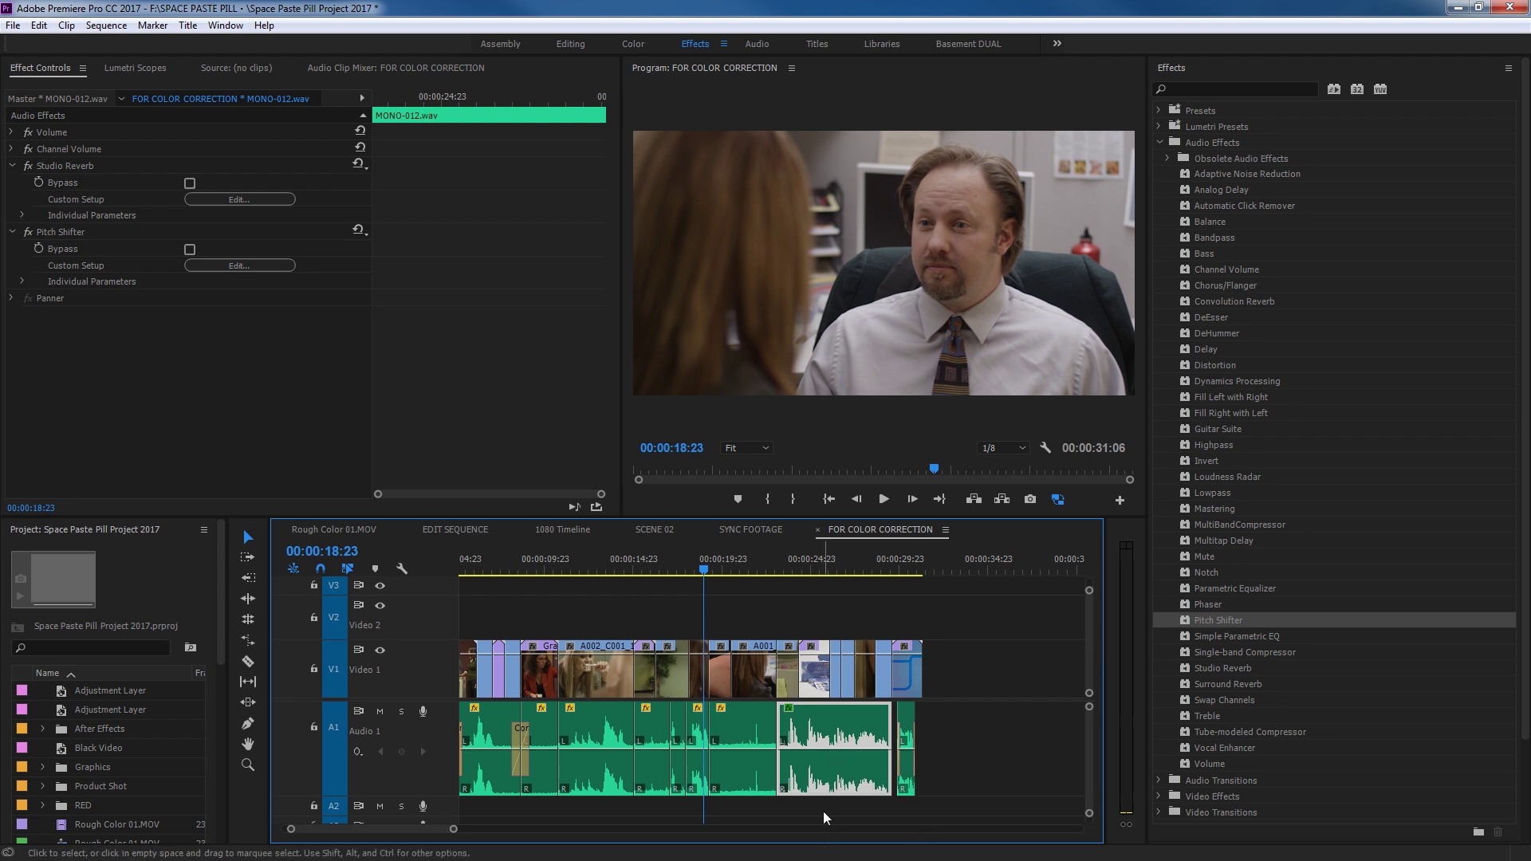
{"action": "key", "text": "ctrl+a"}
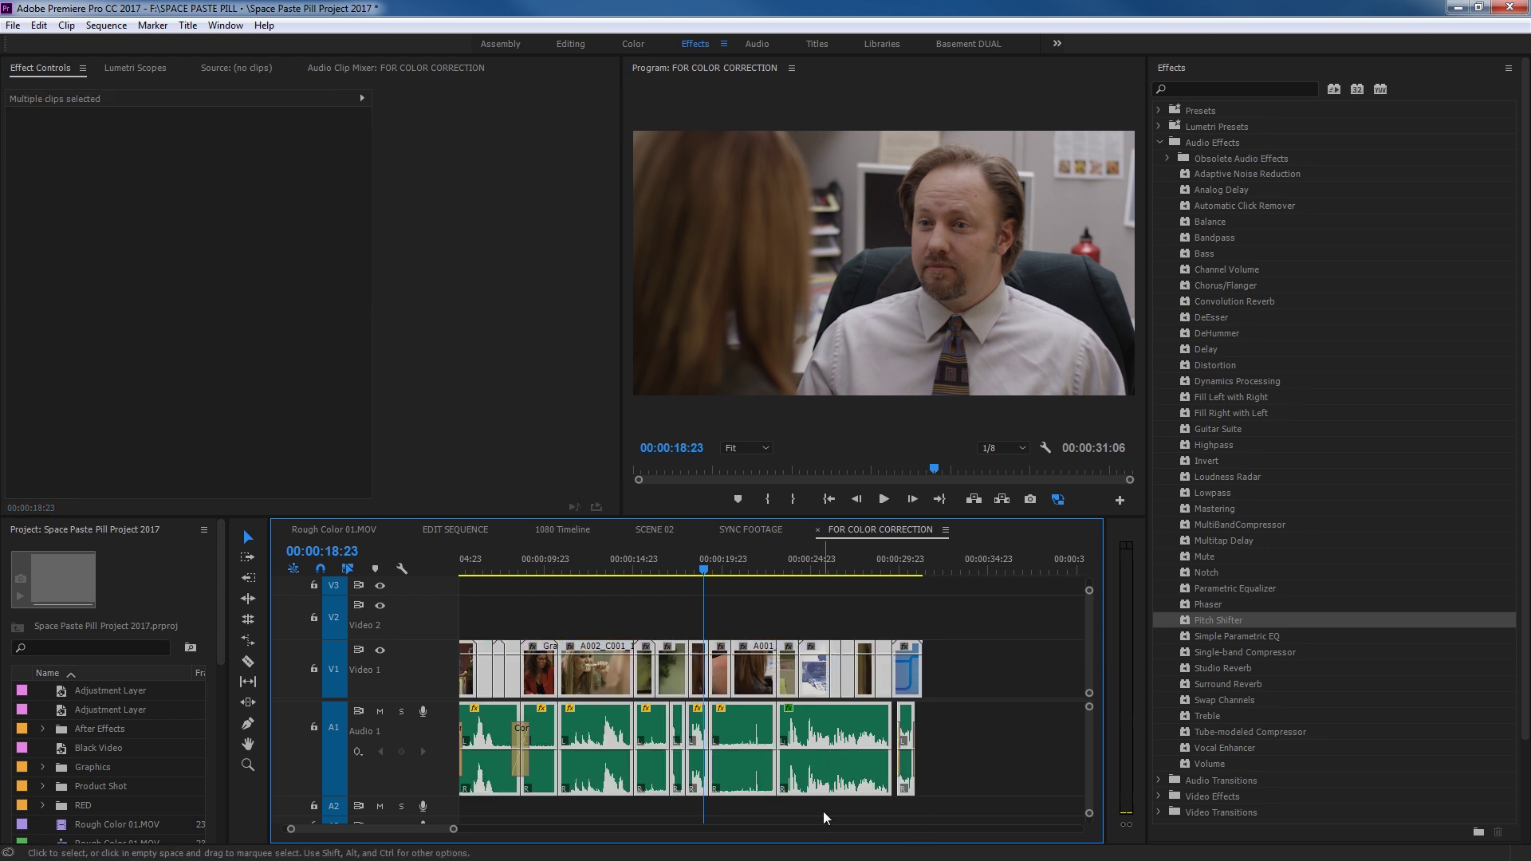
- Paste Attributes onto the selected clips with only Pitch Shifter and Studio Reverb, excluding Volume, Channel Volume and Panner
{"action": "left_click", "coordinate": [819, 729], "text": "shift"}
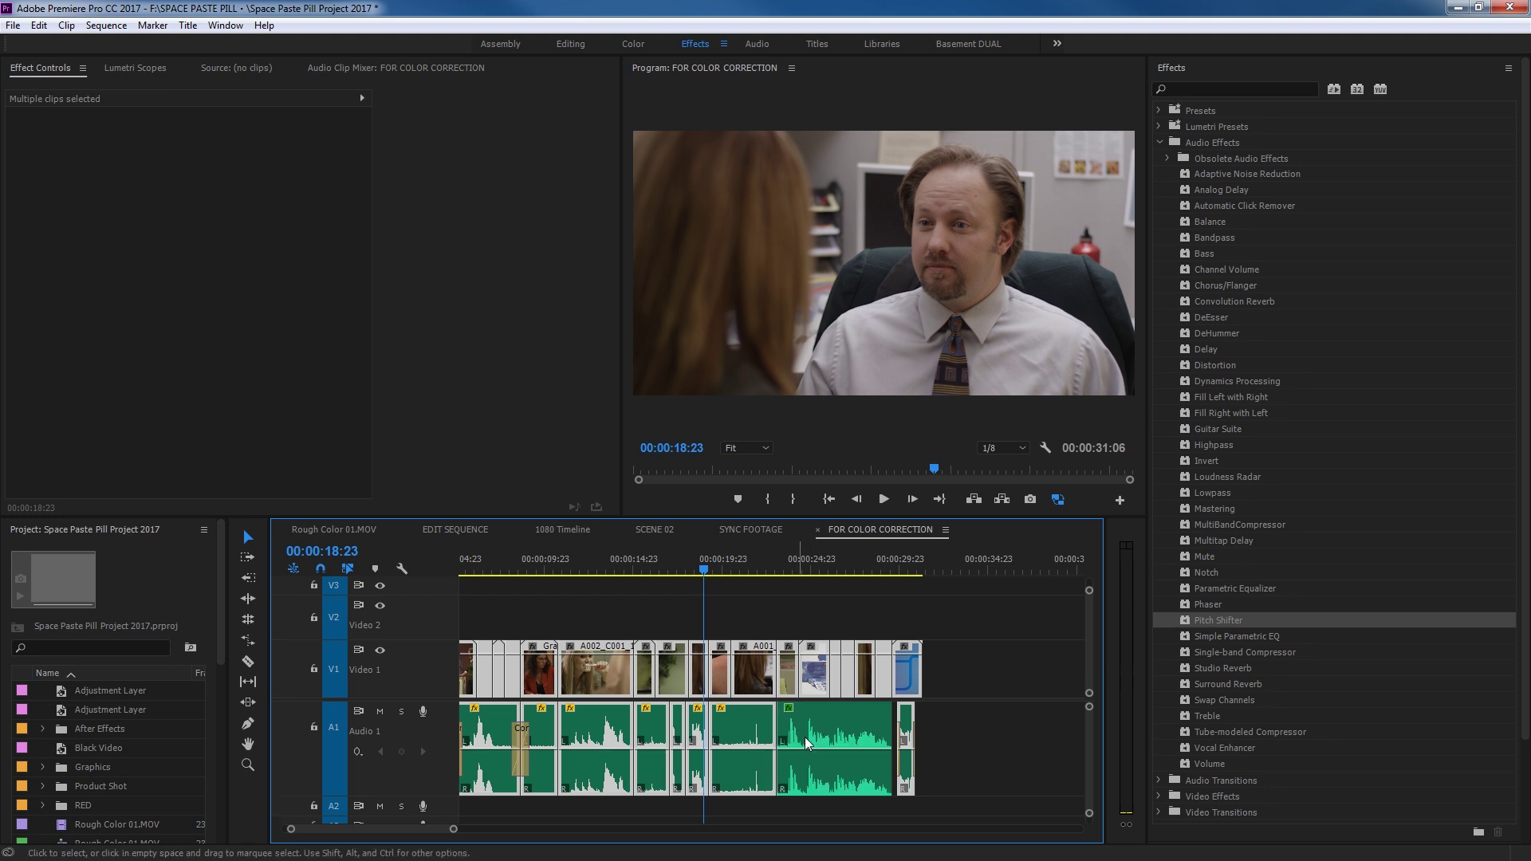
{"action": "right_click", "coordinate": [735, 727]}
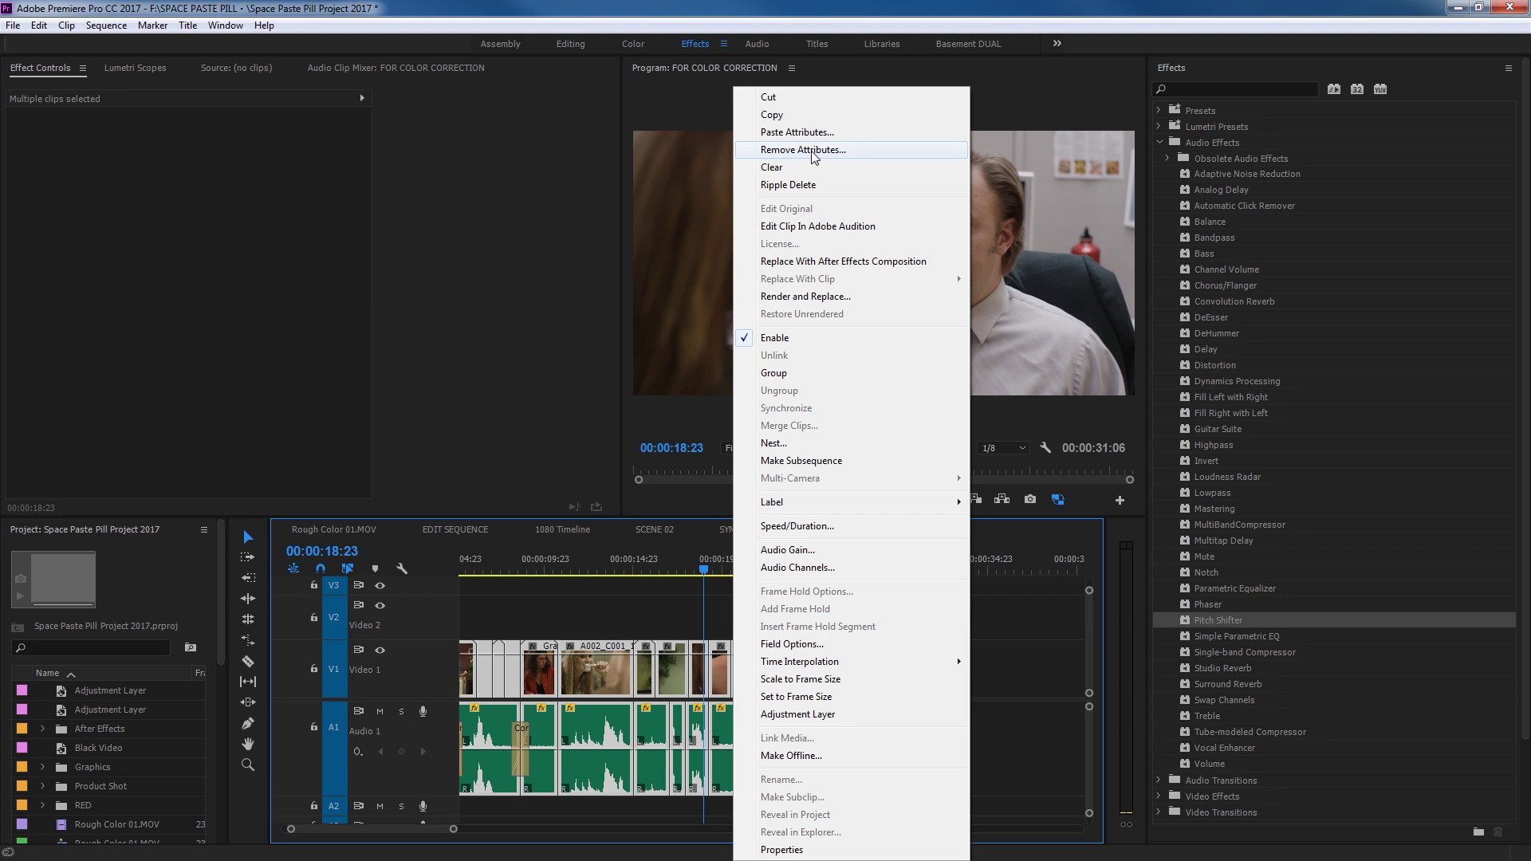
{"action": "left_click", "coordinate": [797, 132]}
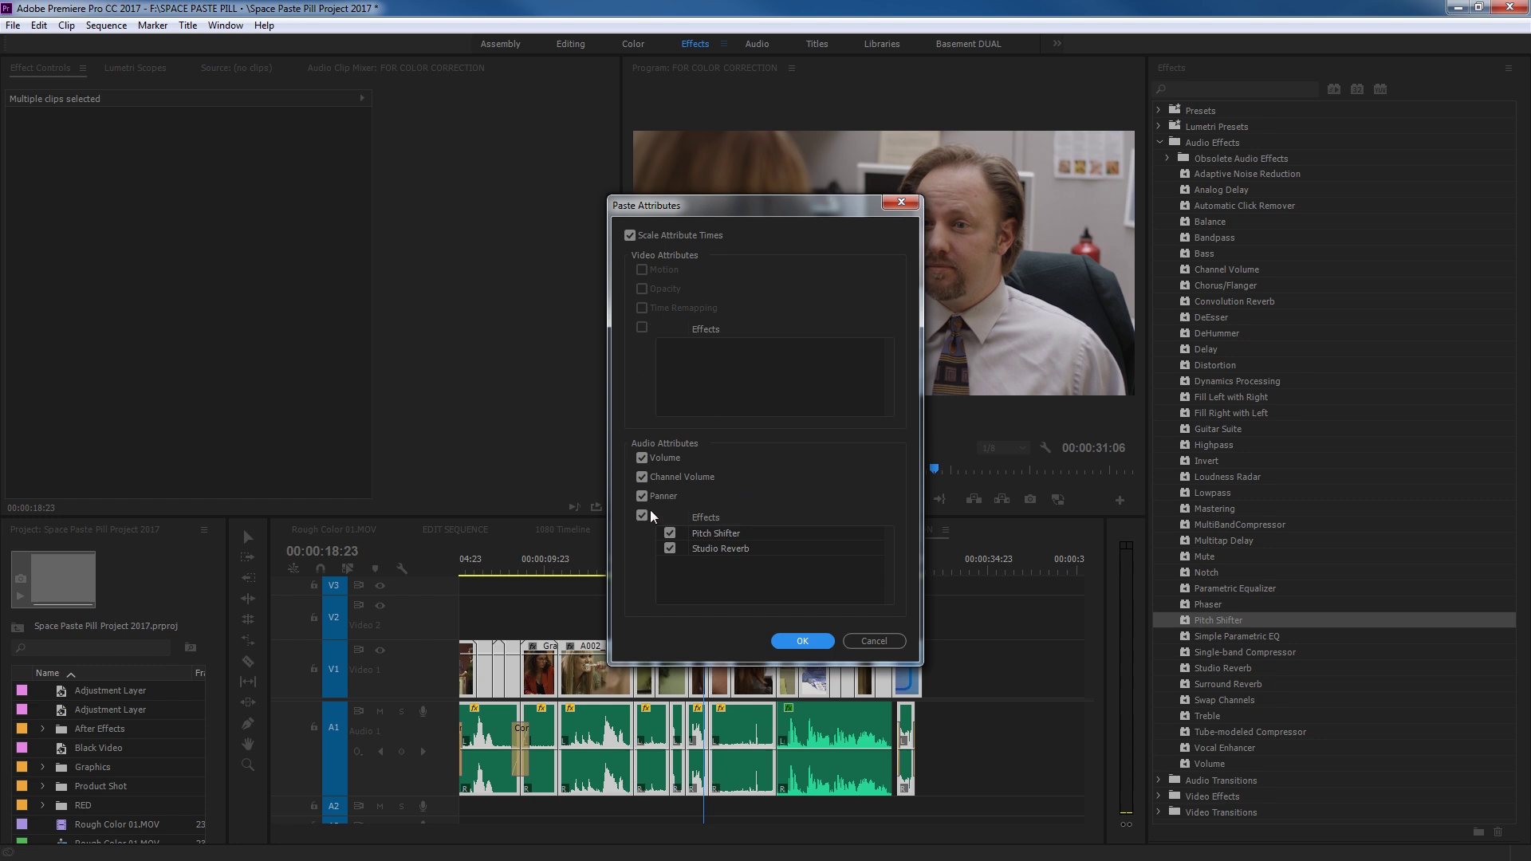
{"action": "left_click", "coordinate": [643, 460]}
{"action": "left_click", "coordinate": [642, 479]}
{"action": "left_click", "coordinate": [642, 496]}
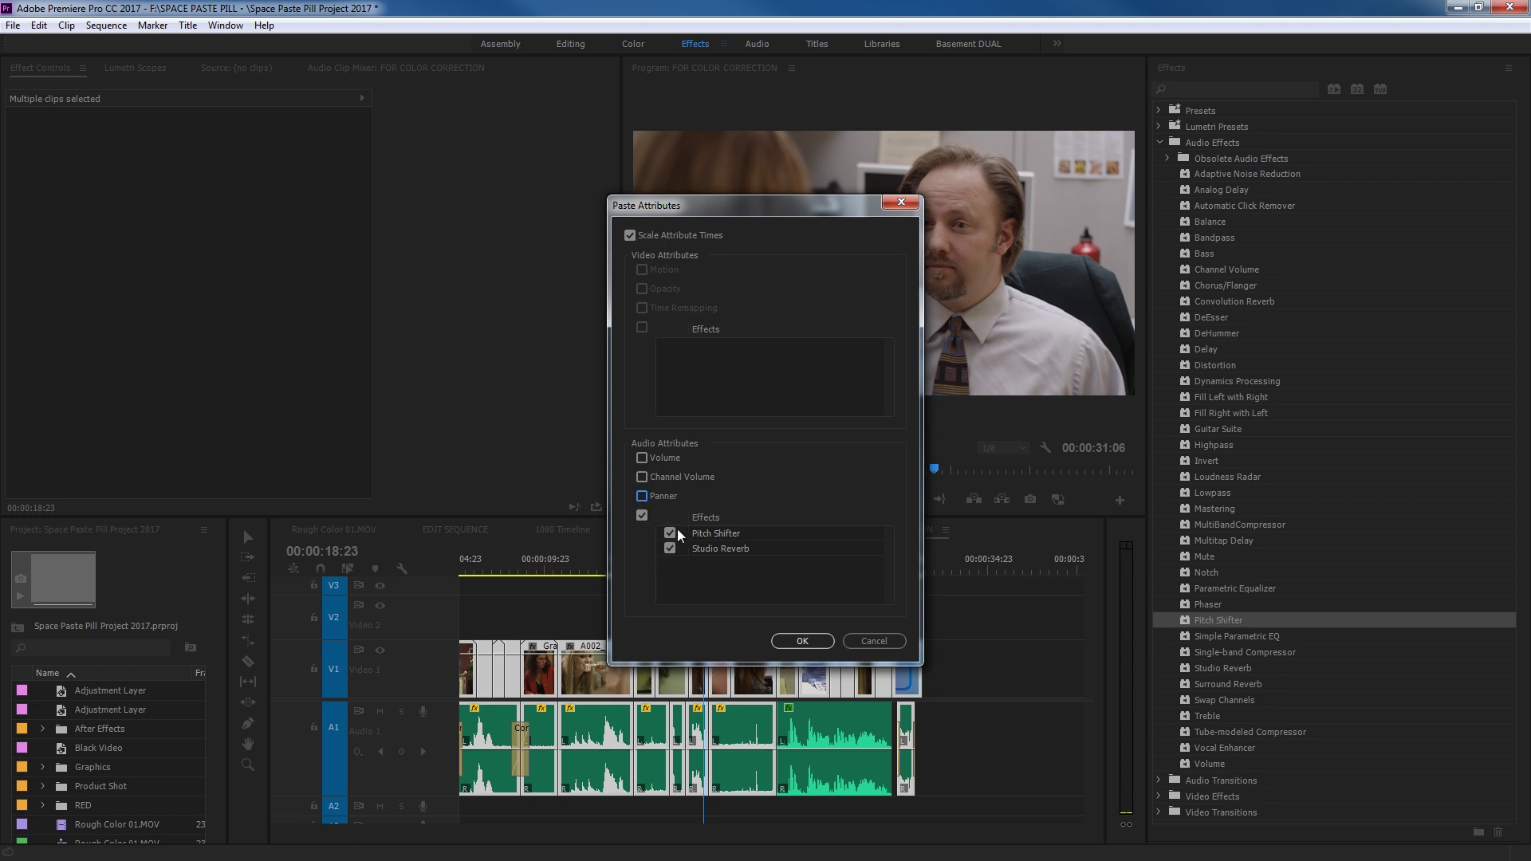
{"action": "left_click", "coordinate": [801, 642]}
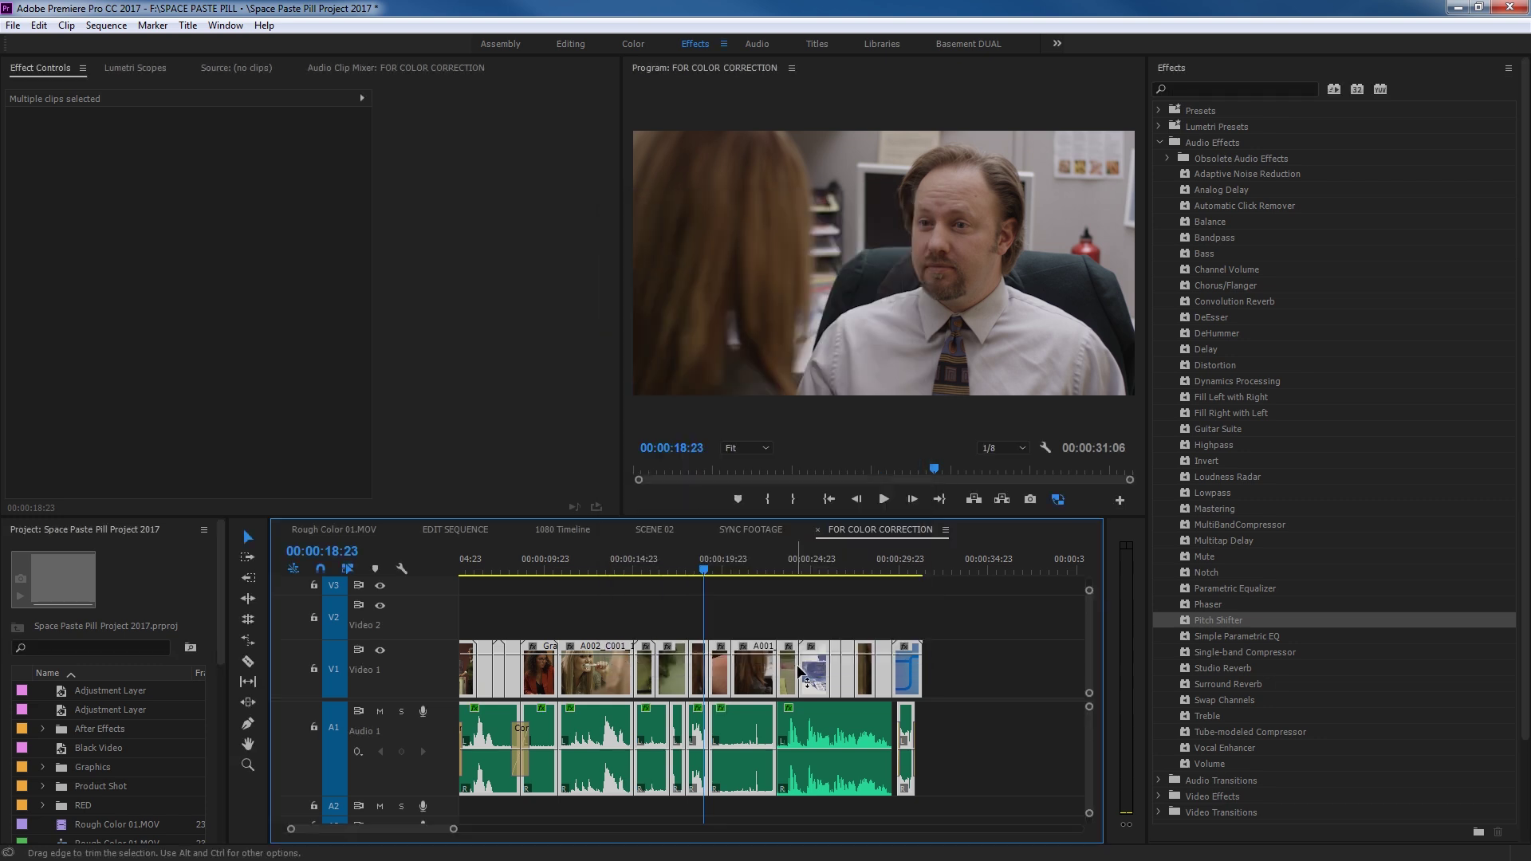
- Select the audio clip at about 13:20 and play it to hear the pasted effects
{"action": "left_click", "coordinate": [630, 569]}
{"action": "left_click_drag", "start_coordinate": [630, 570], "coordinate": [612, 569]}
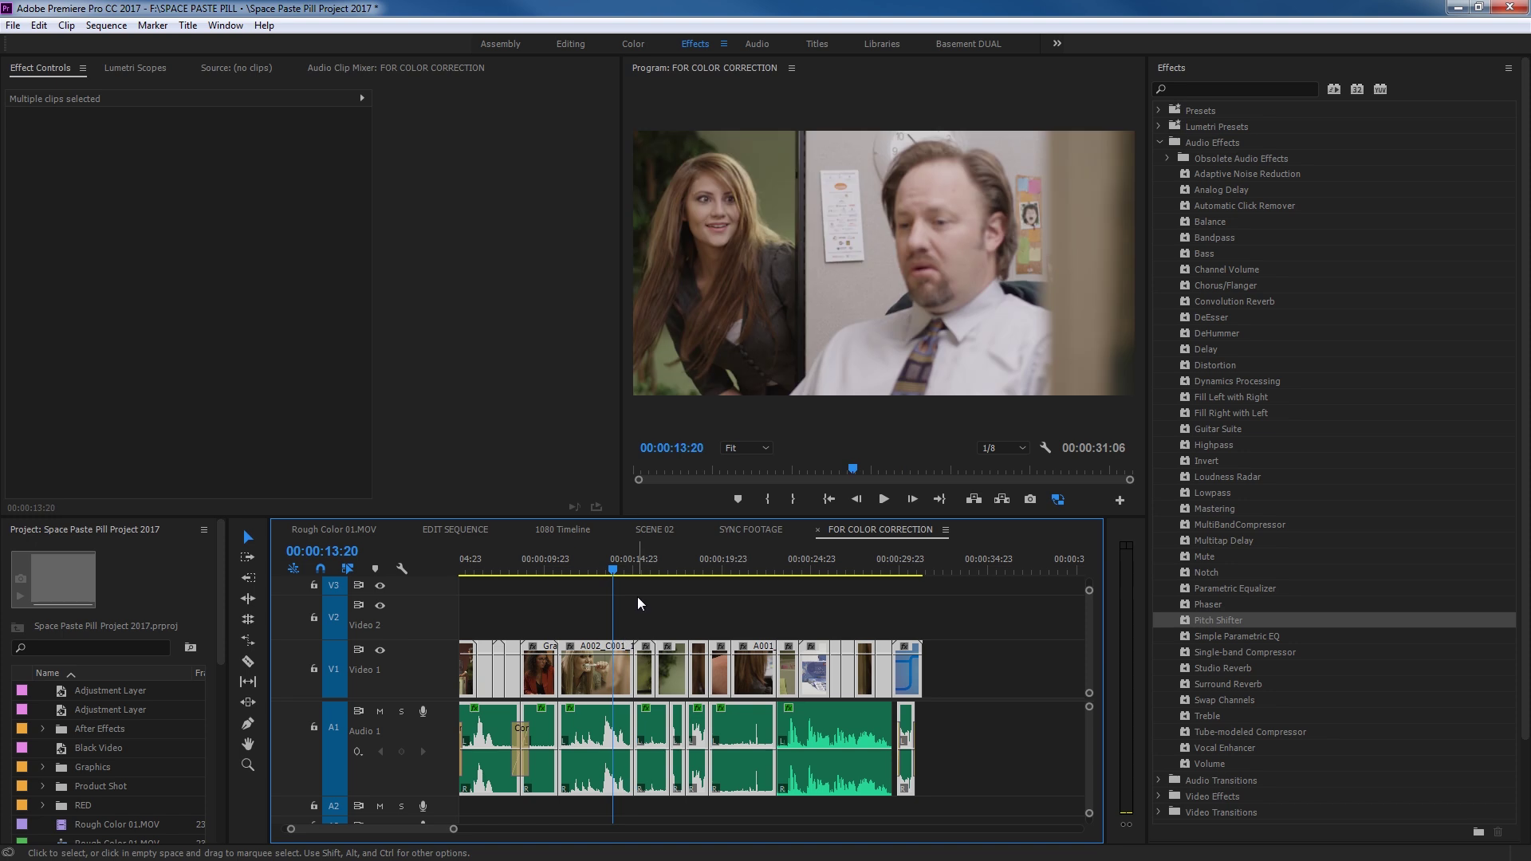
{"action": "left_click", "coordinate": [606, 757]}
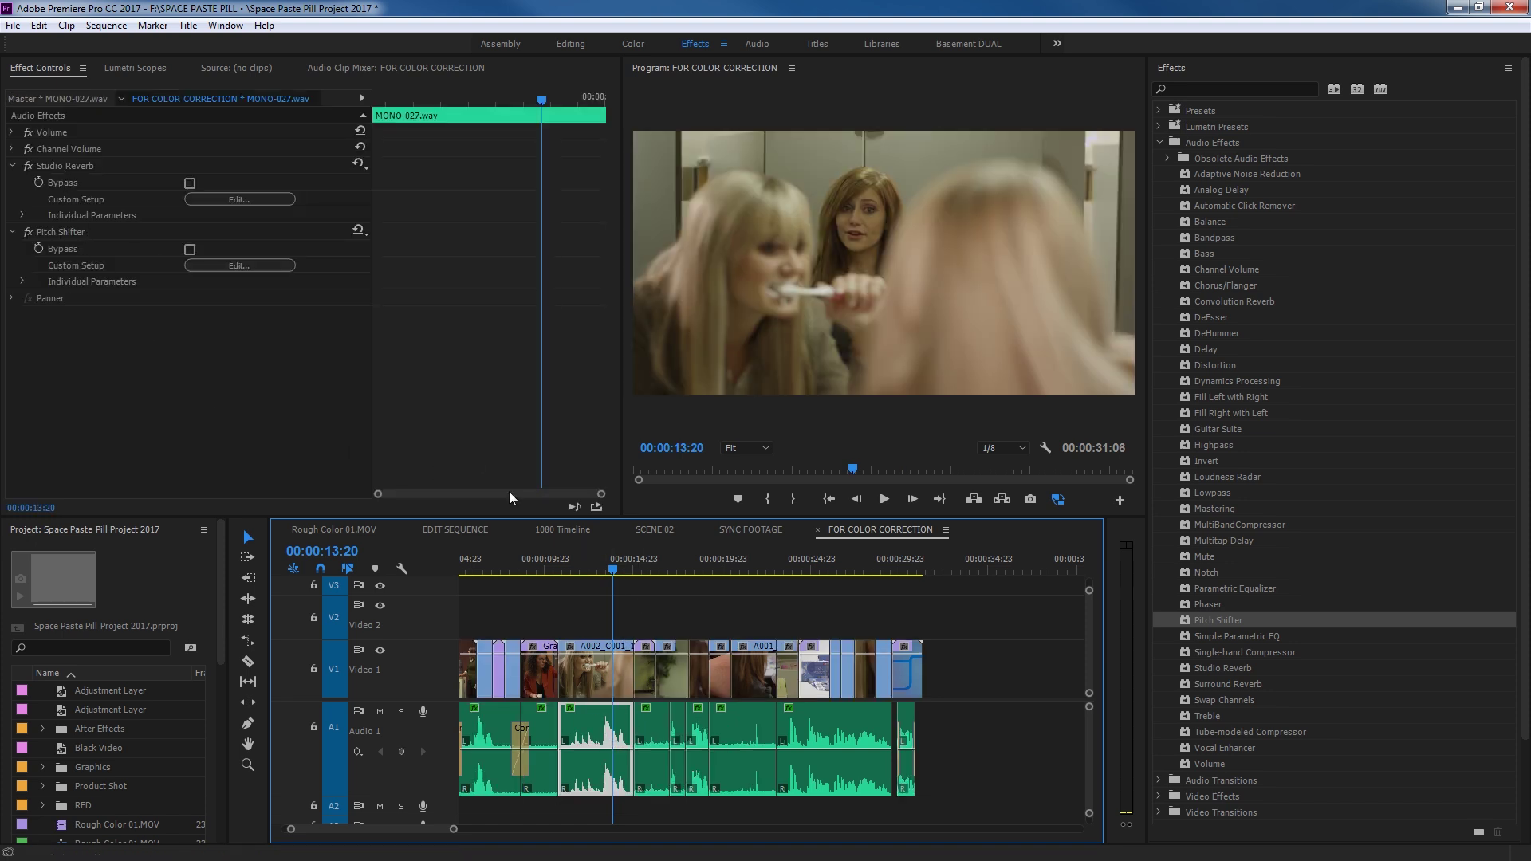
{"action": "key", "text": "shift+k"}
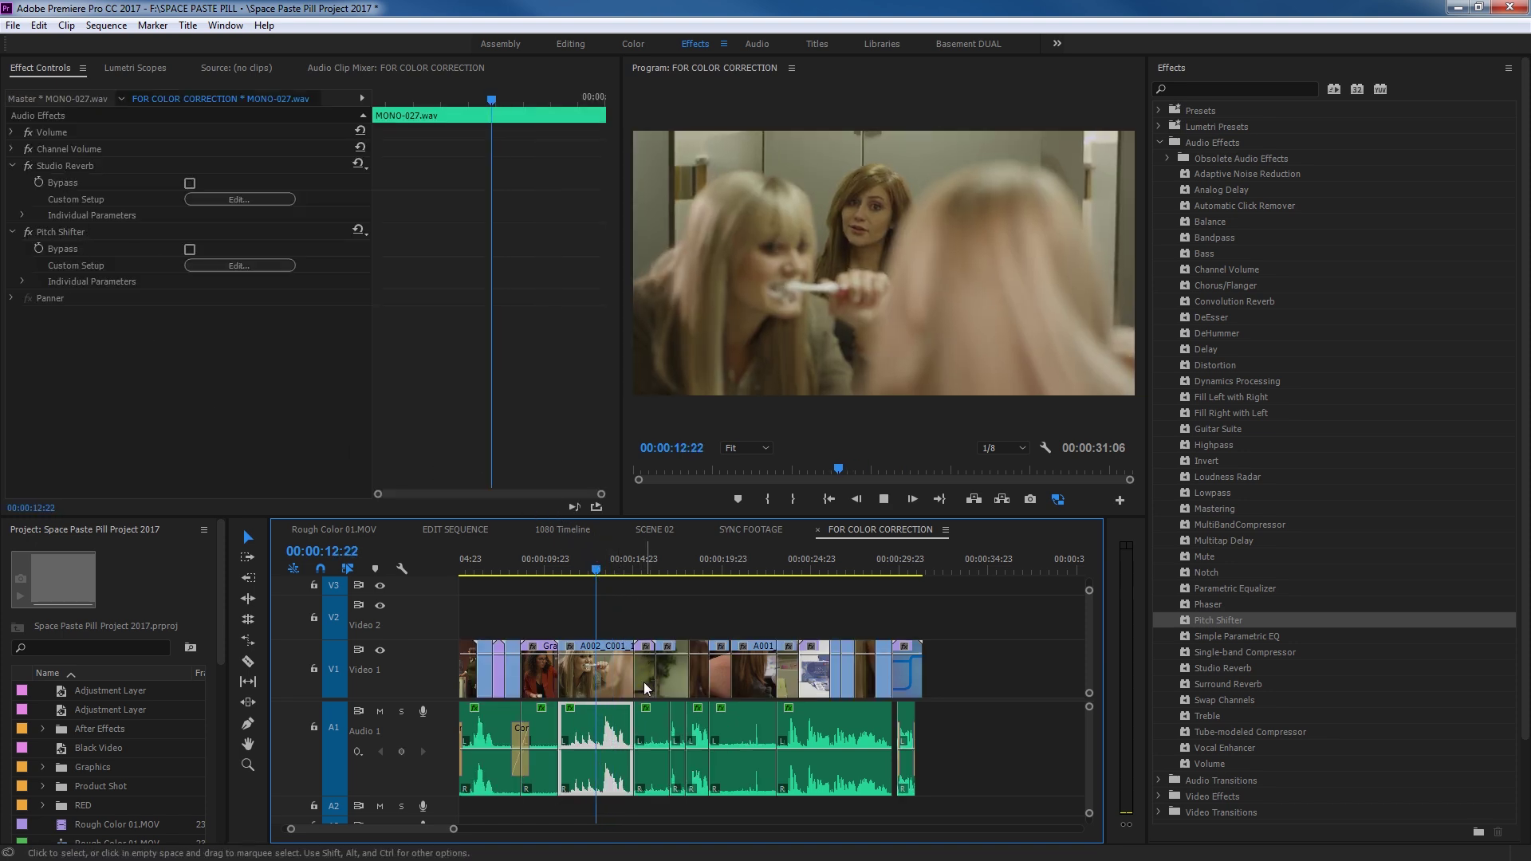
{"action": "key", "text": "space"}
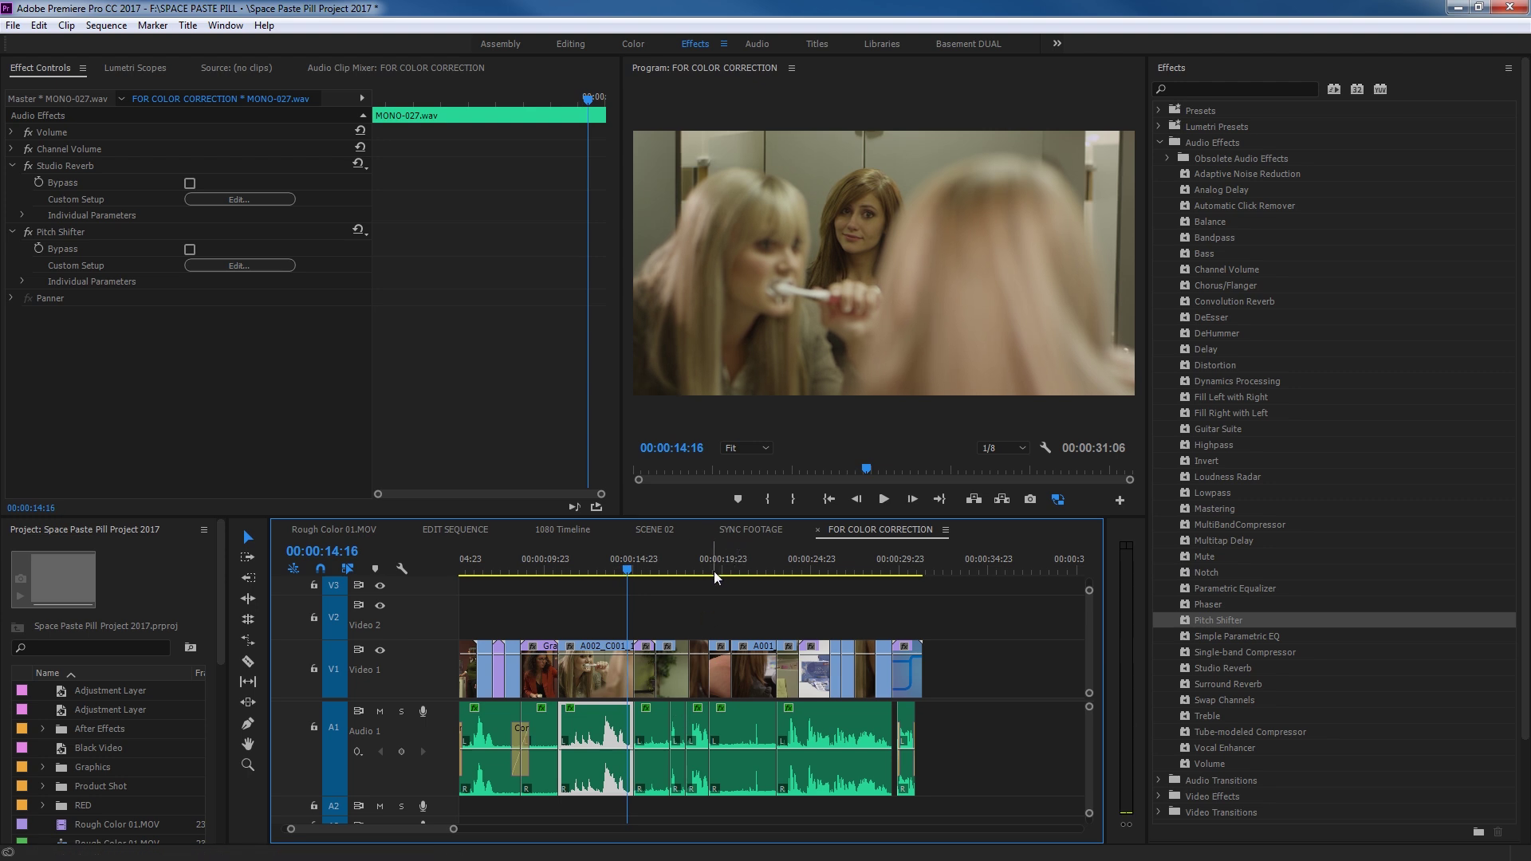
{"action": "left_click", "coordinate": [1159, 143]}
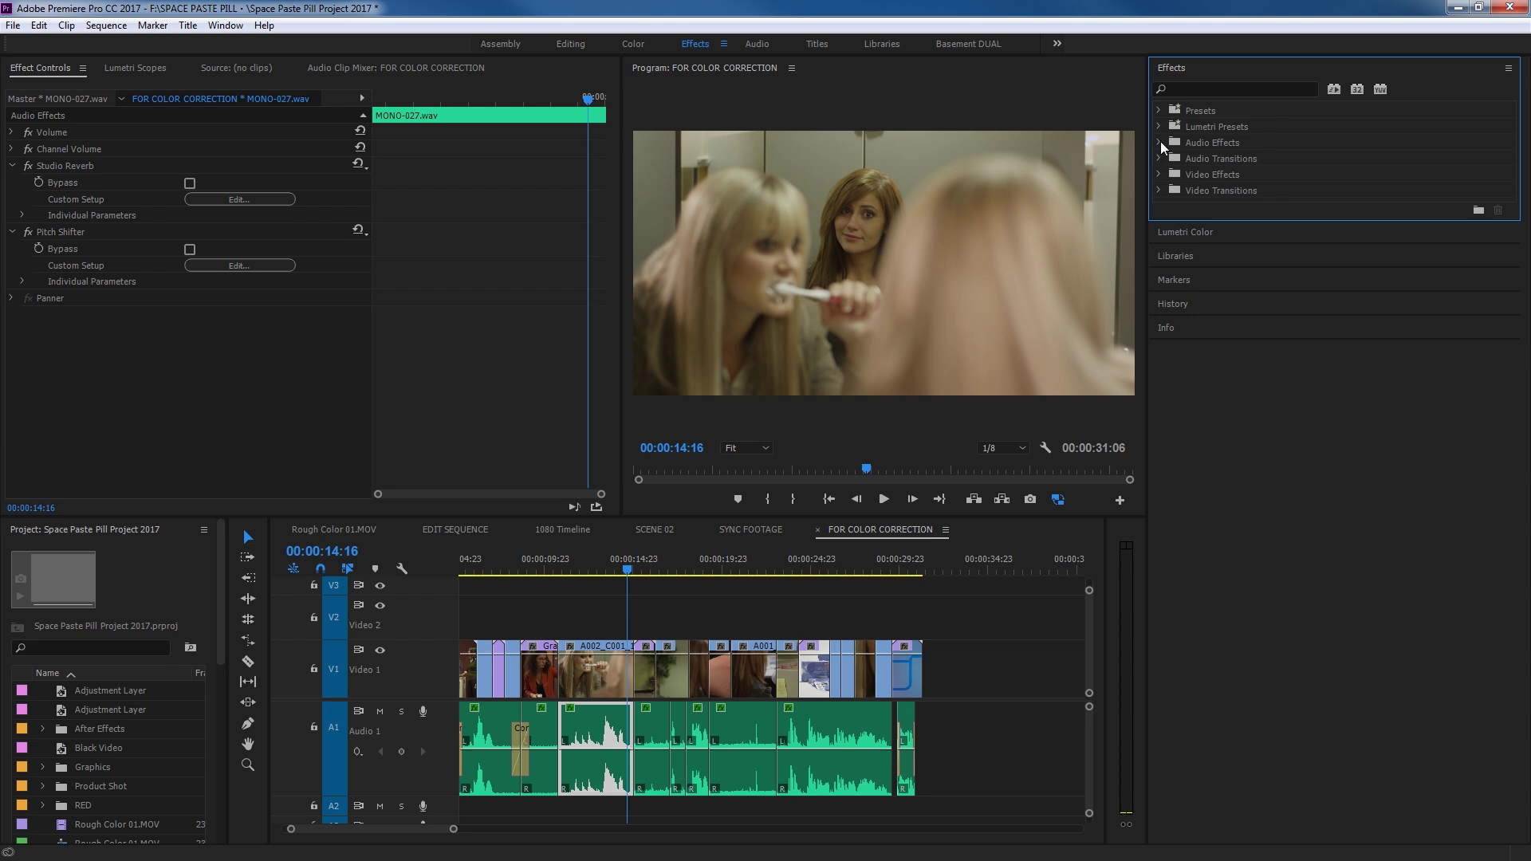
- Filter the Effects panel by the search 'pitch'
{"action": "left_click", "coordinate": [1160, 144]}
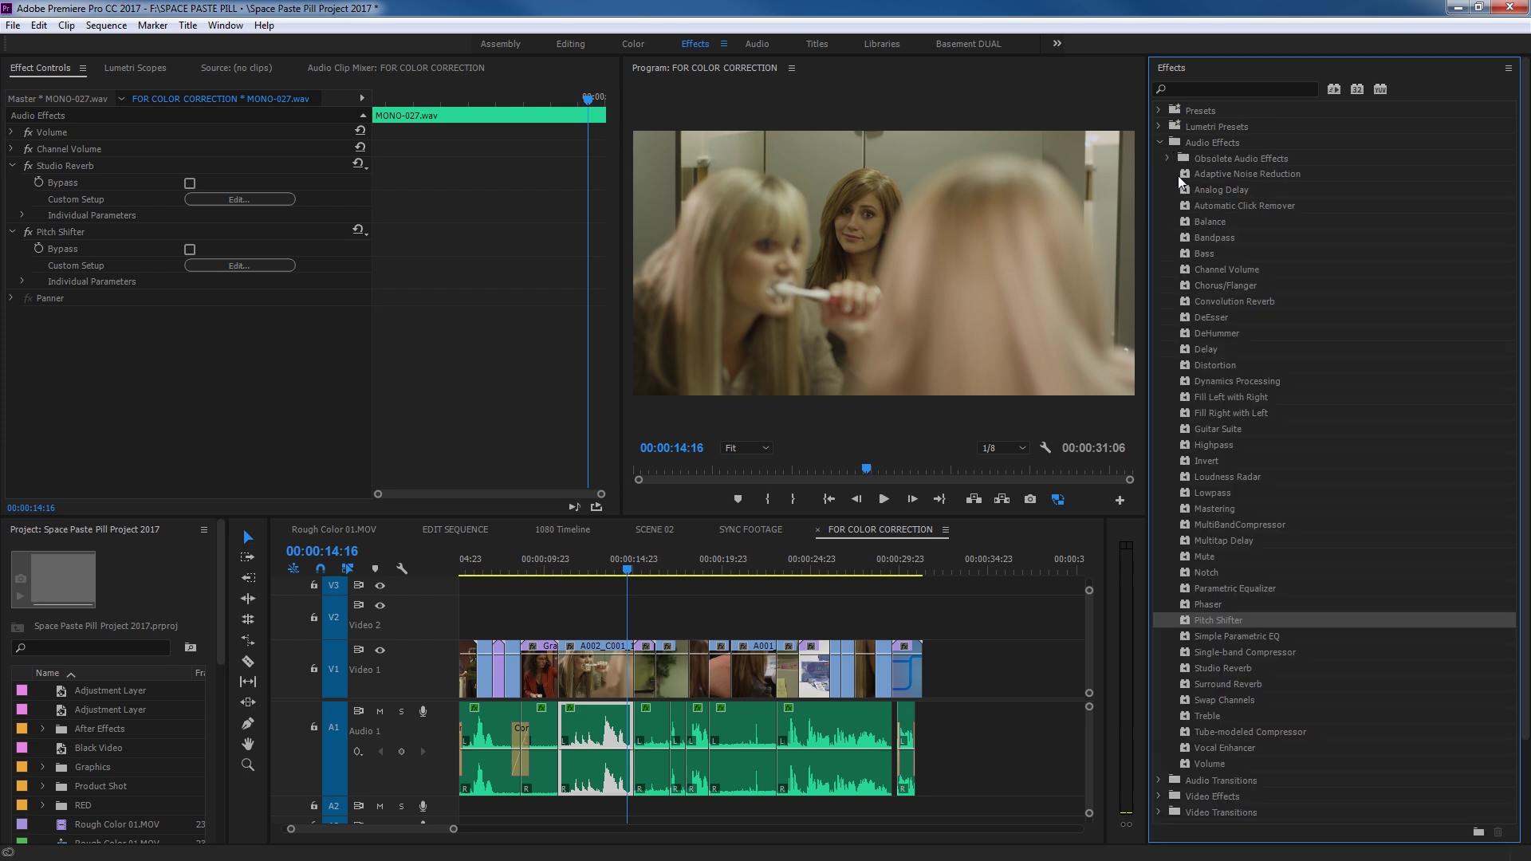
{"action": "left_click", "coordinate": [1160, 144]}
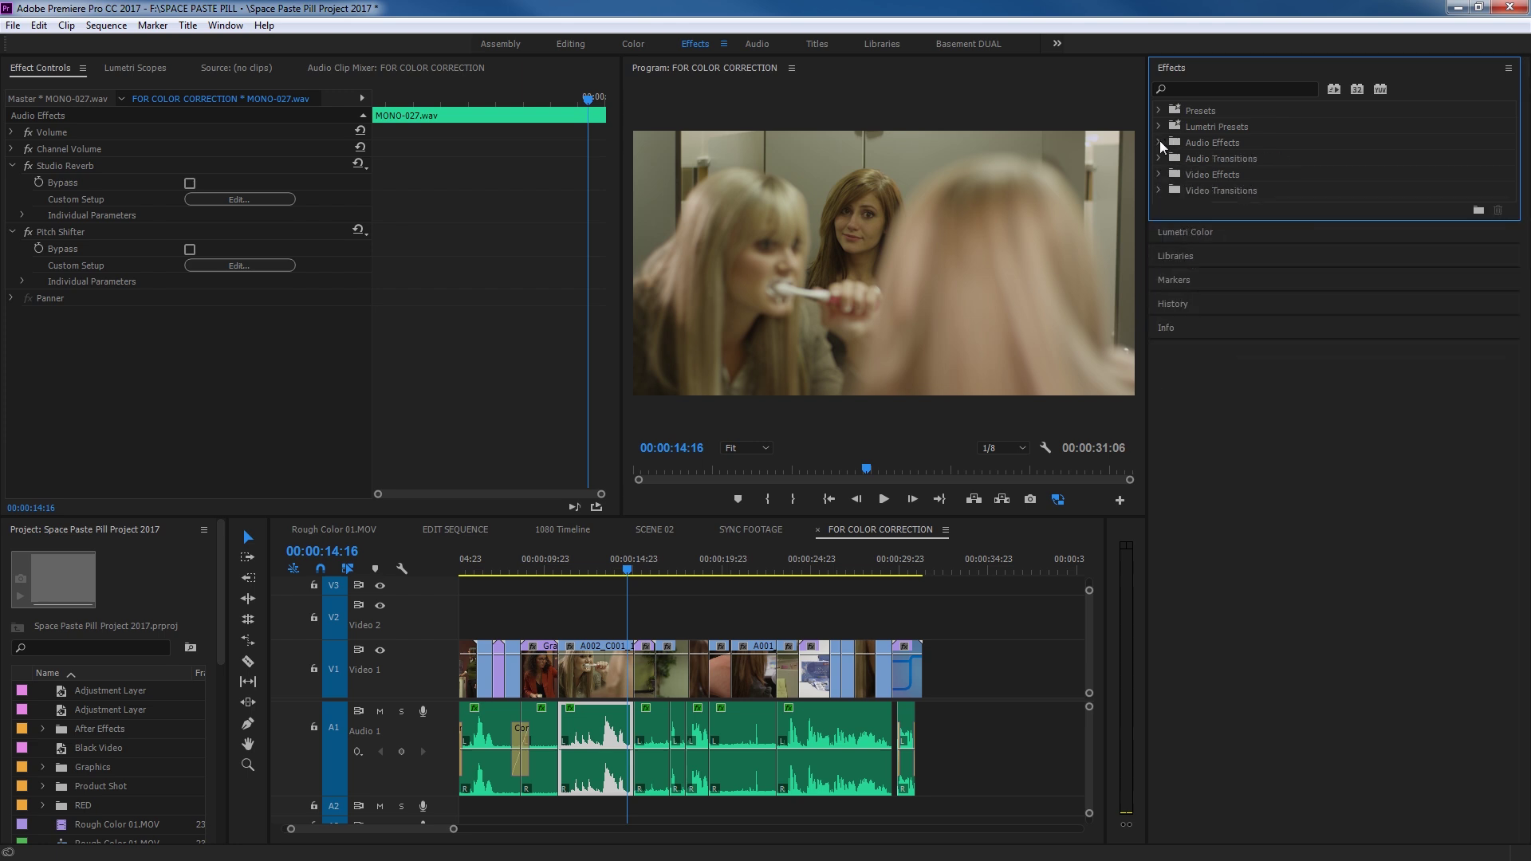
{"action": "left_click", "coordinate": [1184, 87]}
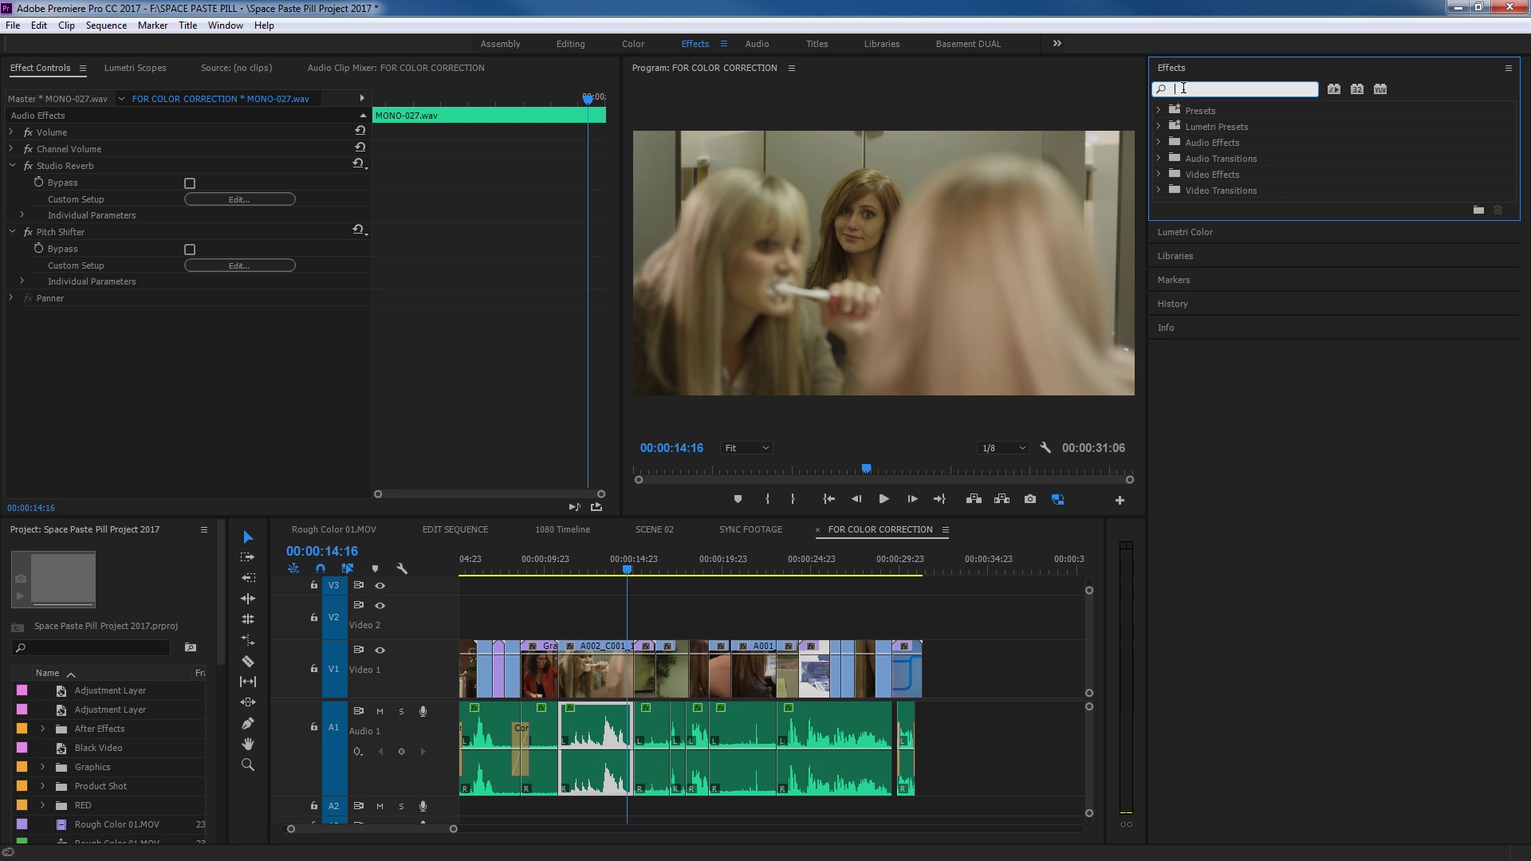
{"action": "type", "text": "eq"}
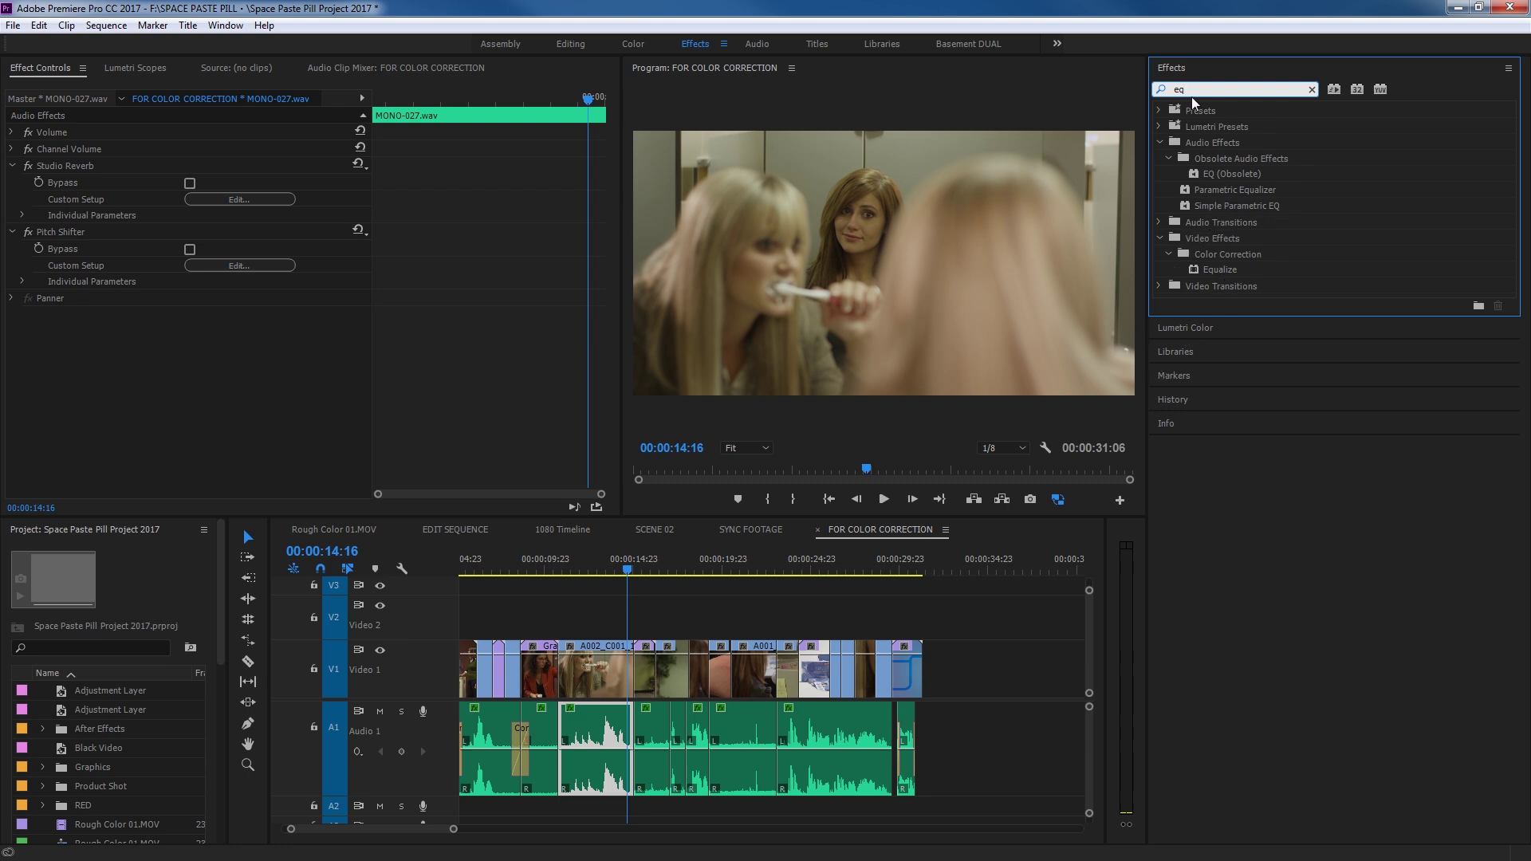
{"action": "type", "text": "pitch"}
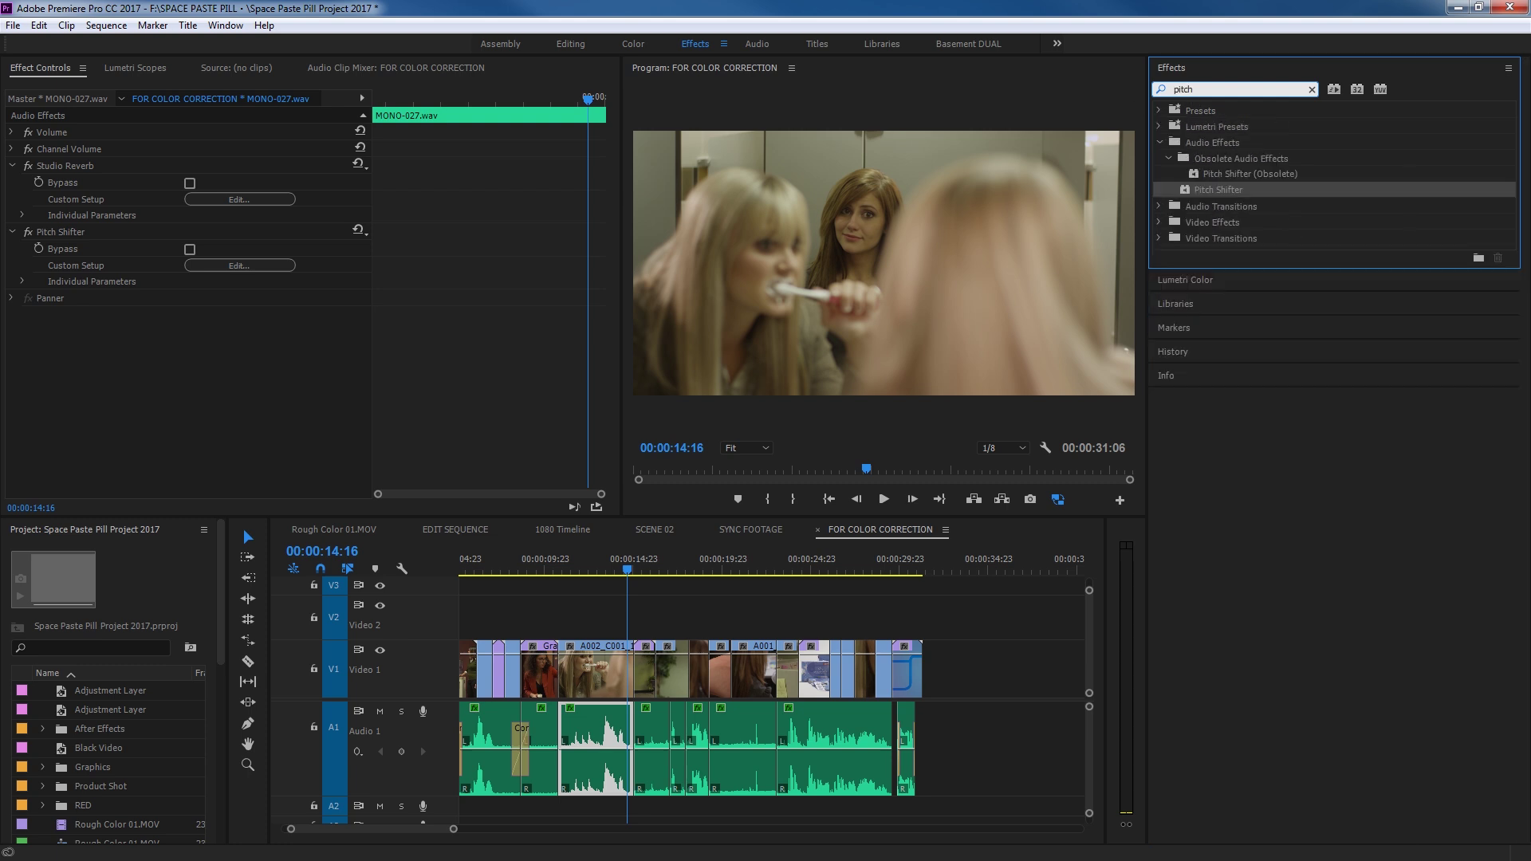
- Collapse the obsolete Pitch Shifter group and display the MONO-012 clip's effects
{"action": "left_click", "coordinate": [1213, 175]}
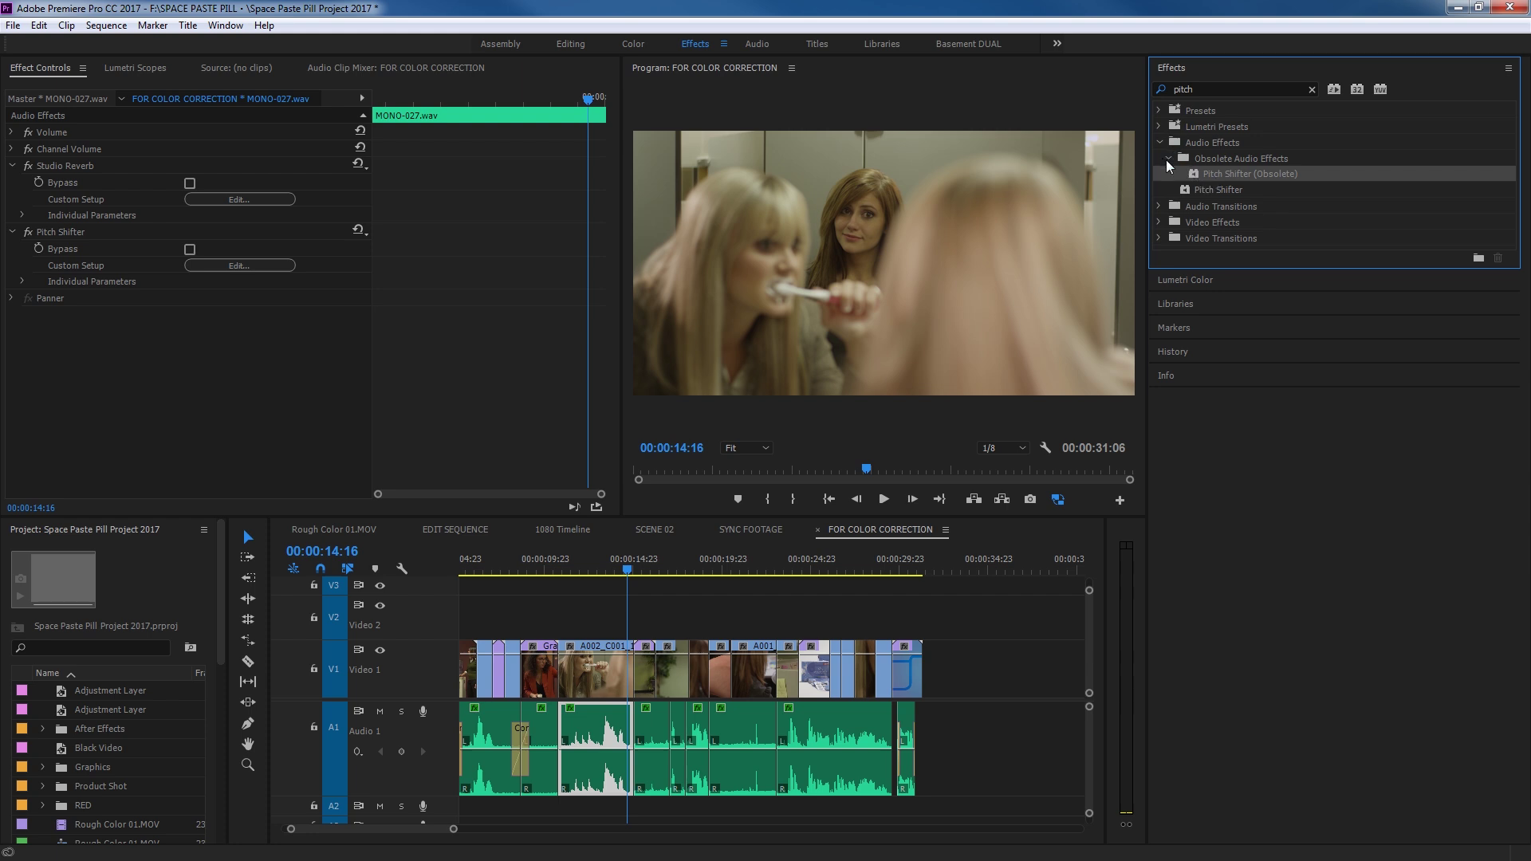
{"action": "left_click", "coordinate": [1168, 159]}
{"action": "left_click_drag", "start_coordinate": [1219, 173], "coordinate": [830, 742]}
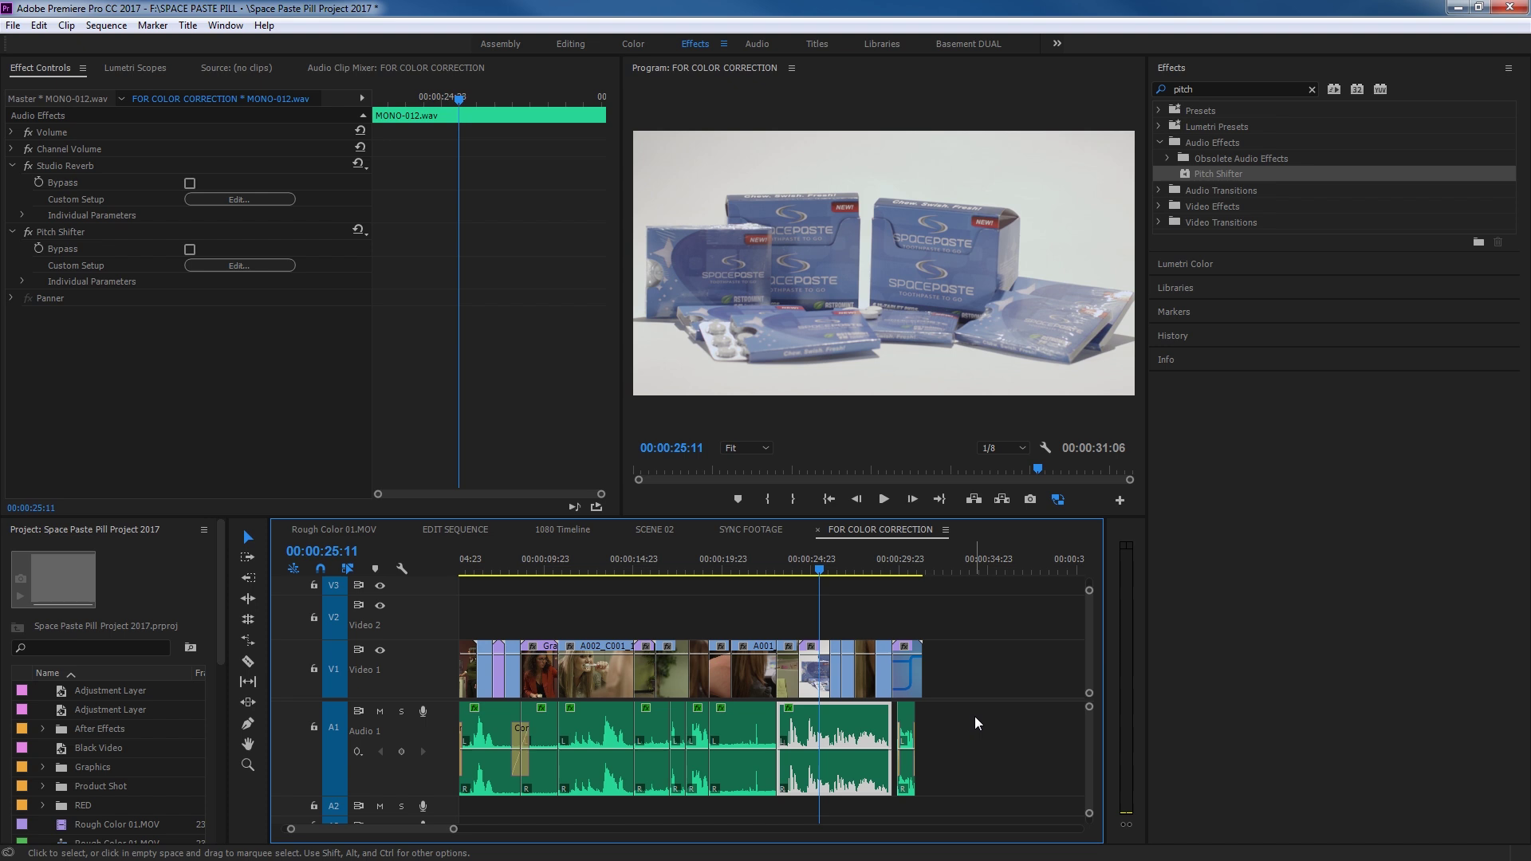
- Try deleting Studio Reverb and Pitch Shifter directly in Effect Controls, then deselect the clip
{"action": "left_click", "coordinate": [60, 165]}
{"action": "key", "text": "Delete"}
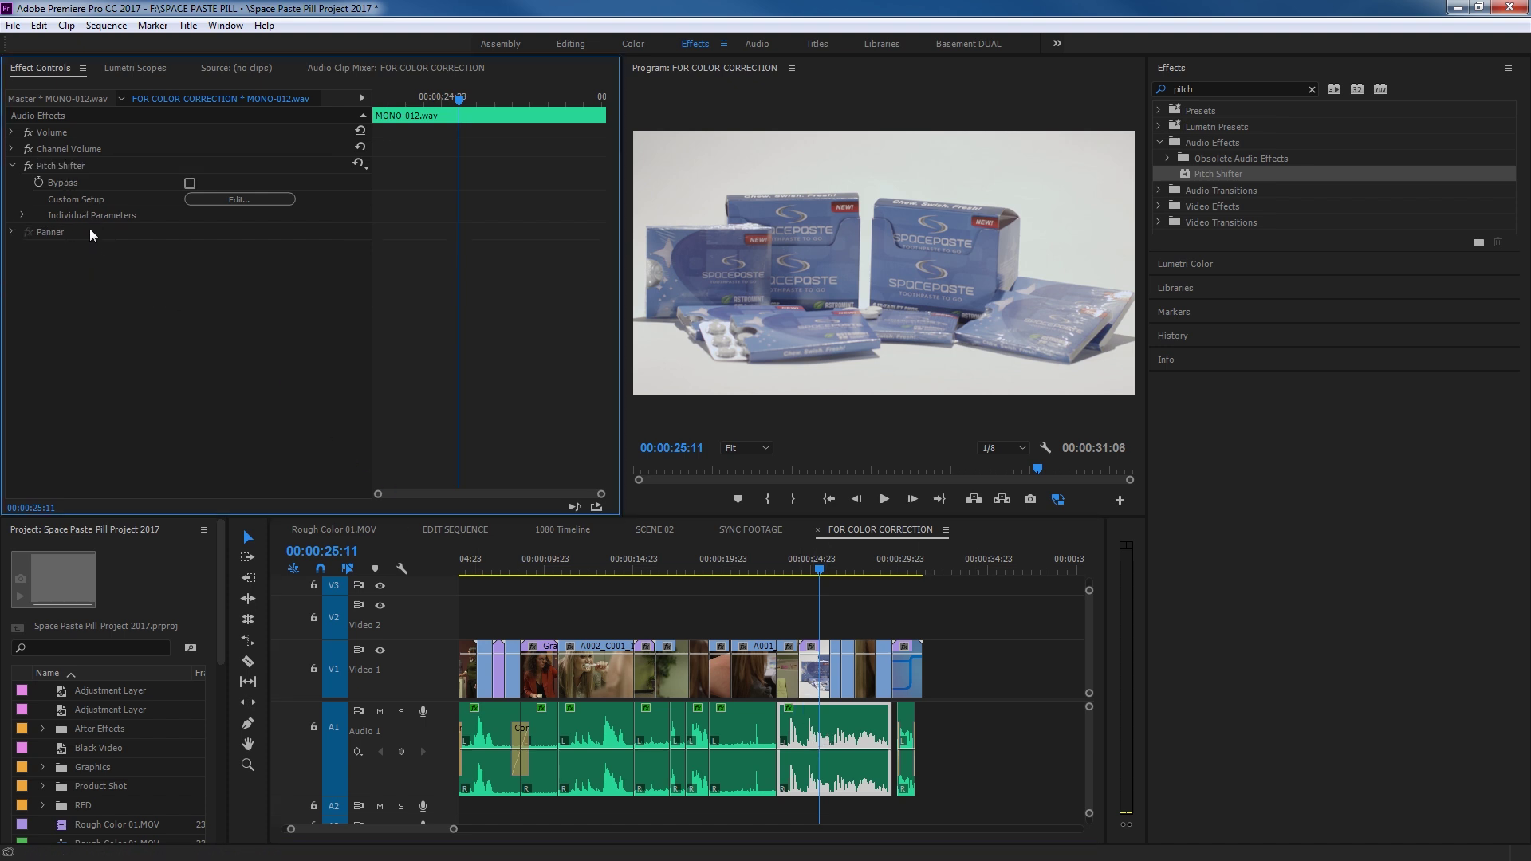
{"action": "left_click", "coordinate": [79, 164]}
{"action": "key", "text": "Delete"}
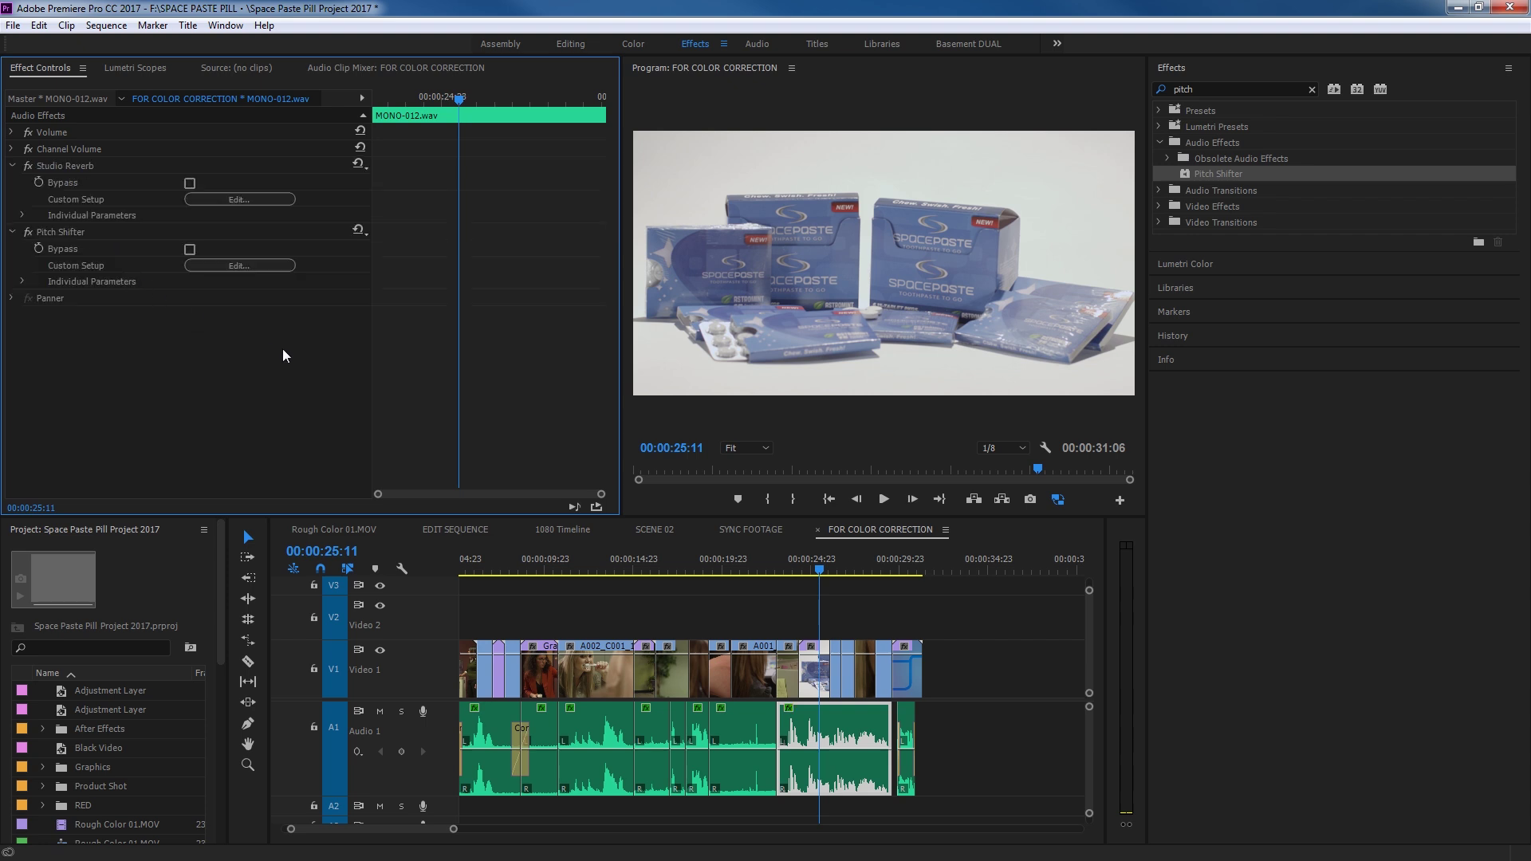
{"action": "left_click", "coordinate": [662, 614]}
- Remove Attributes from MONO-012, keeping Volume, Channel Volume and Panner but stripping both effects
{"action": "right_click", "coordinate": [813, 735]}
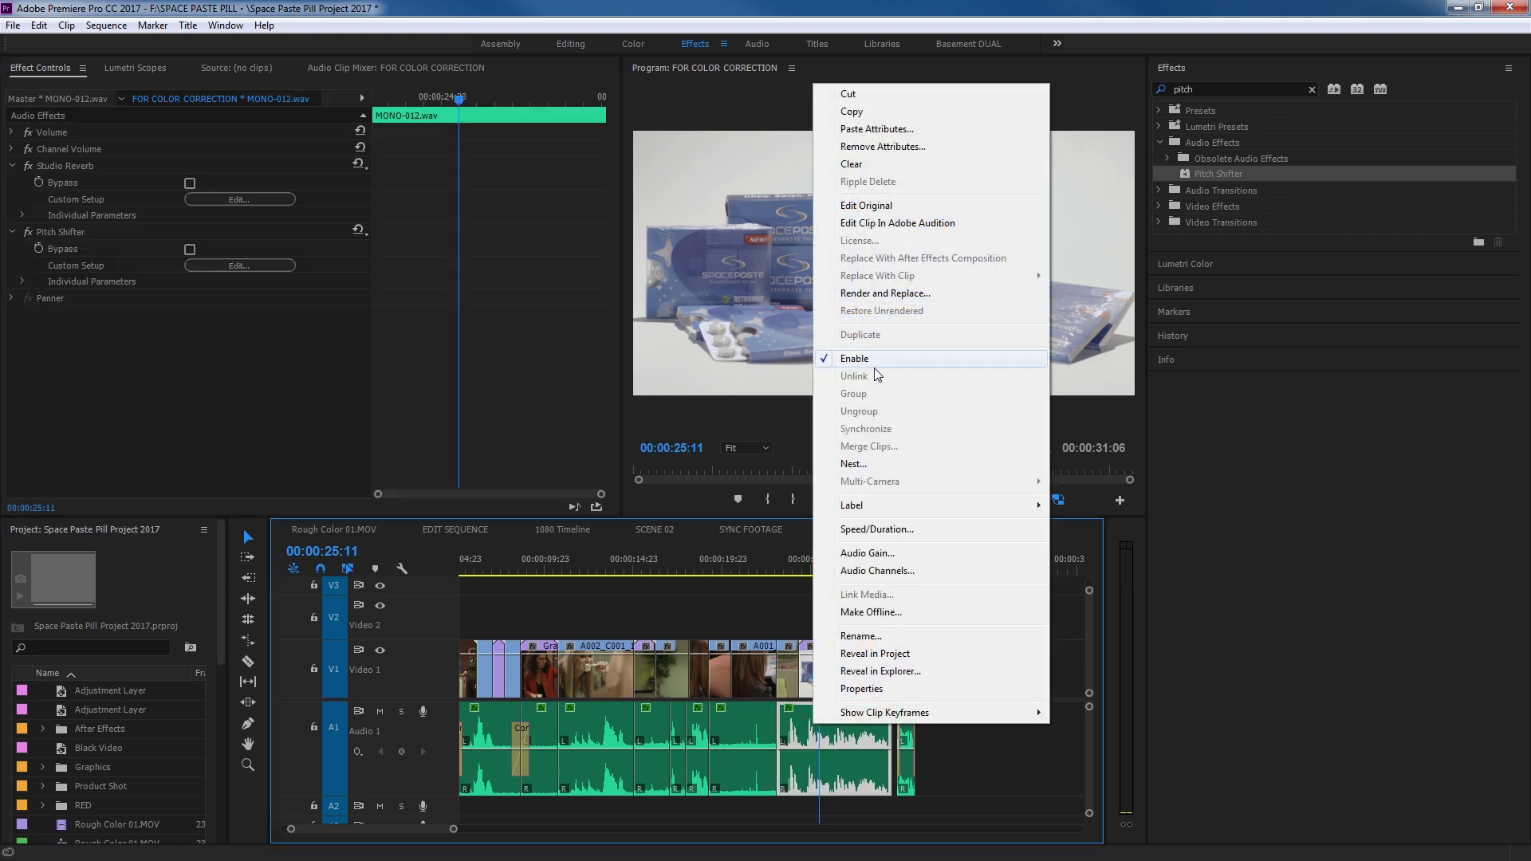
{"action": "left_click", "coordinate": [883, 146]}
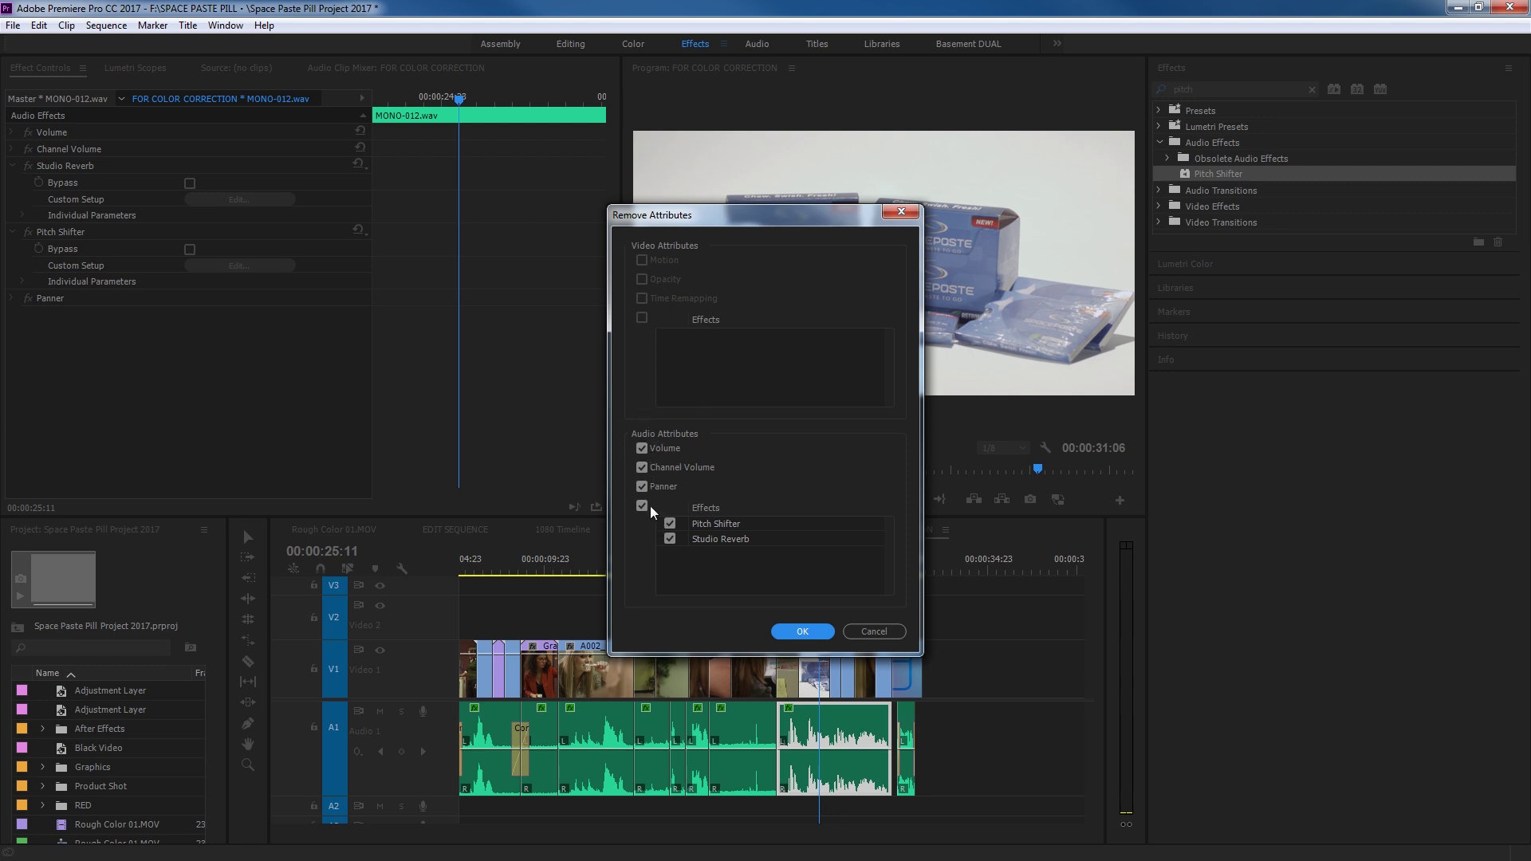
{"action": "left_click", "coordinate": [642, 486]}
{"action": "left_click", "coordinate": [642, 467]}
{"action": "left_click", "coordinate": [641, 448]}
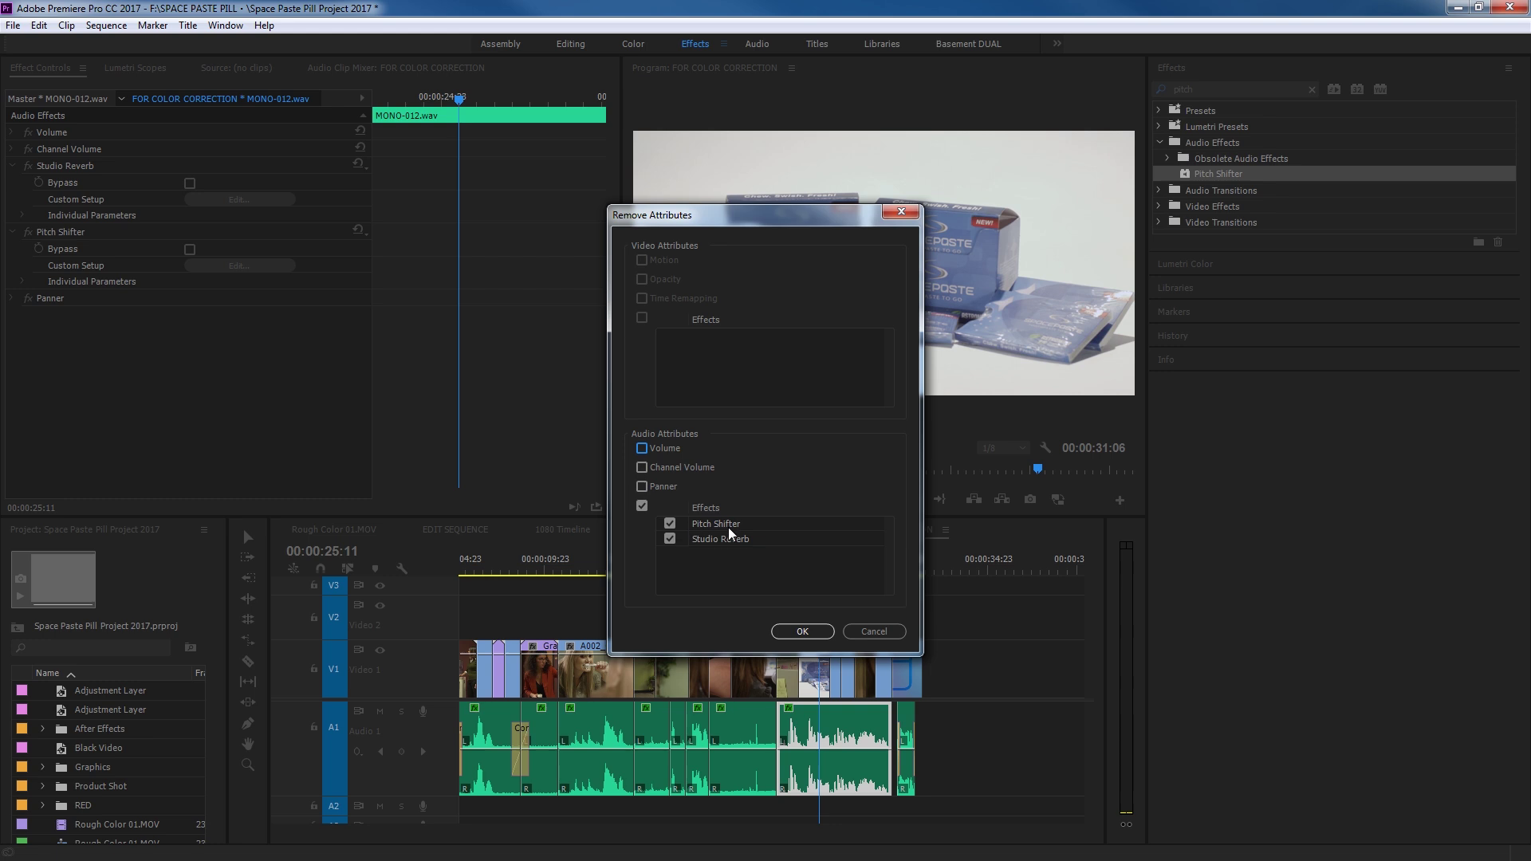
{"action": "left_click", "coordinate": [790, 632]}
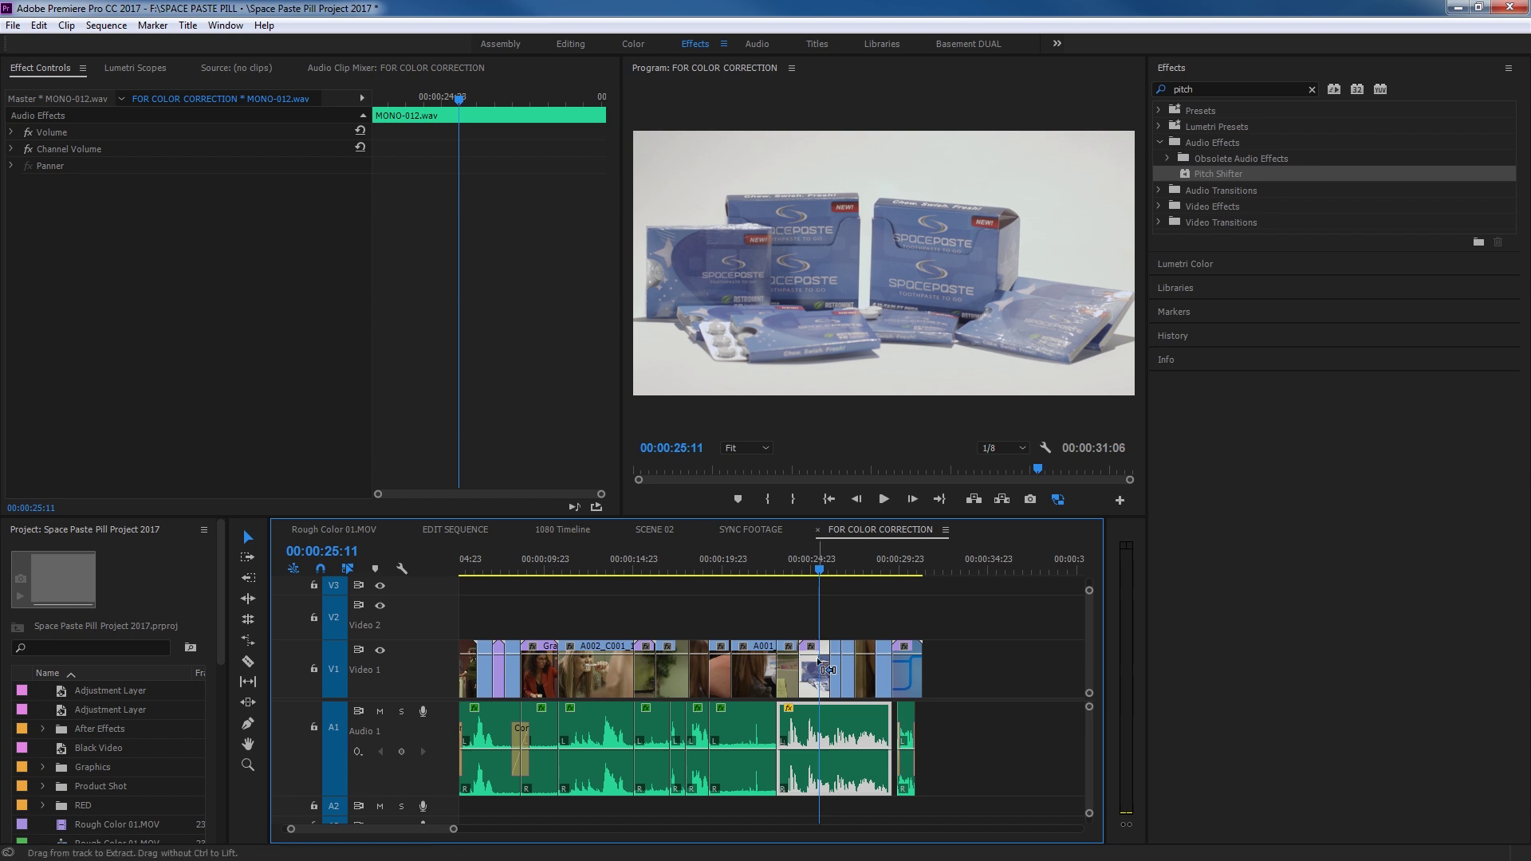
- Select every clip, remove all attributes with every option checked, then deselect
{"action": "key", "text": "ctrl+a"}
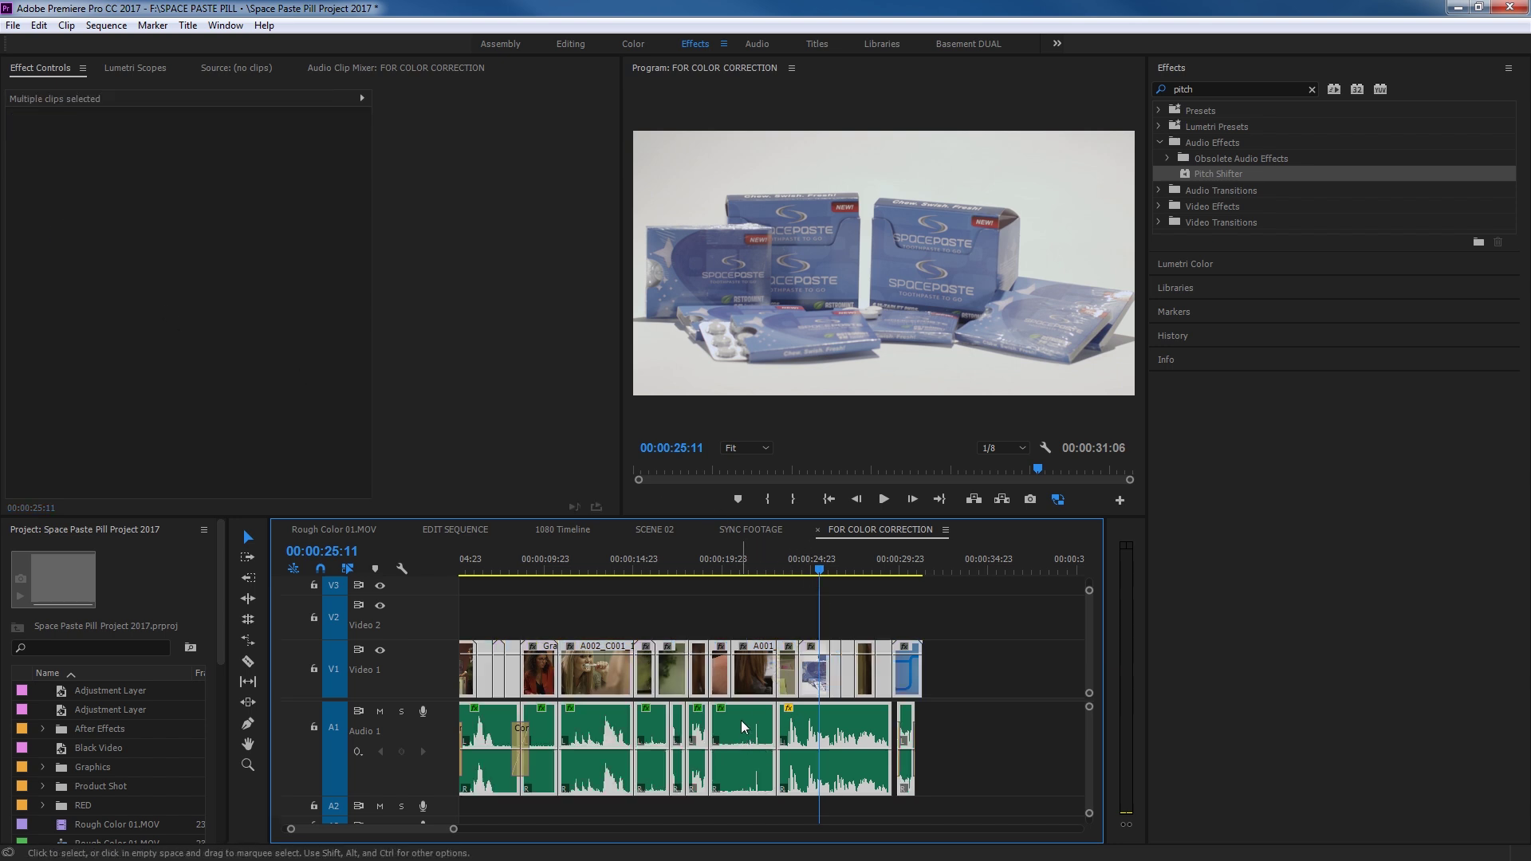
{"action": "right_click", "coordinate": [741, 726]}
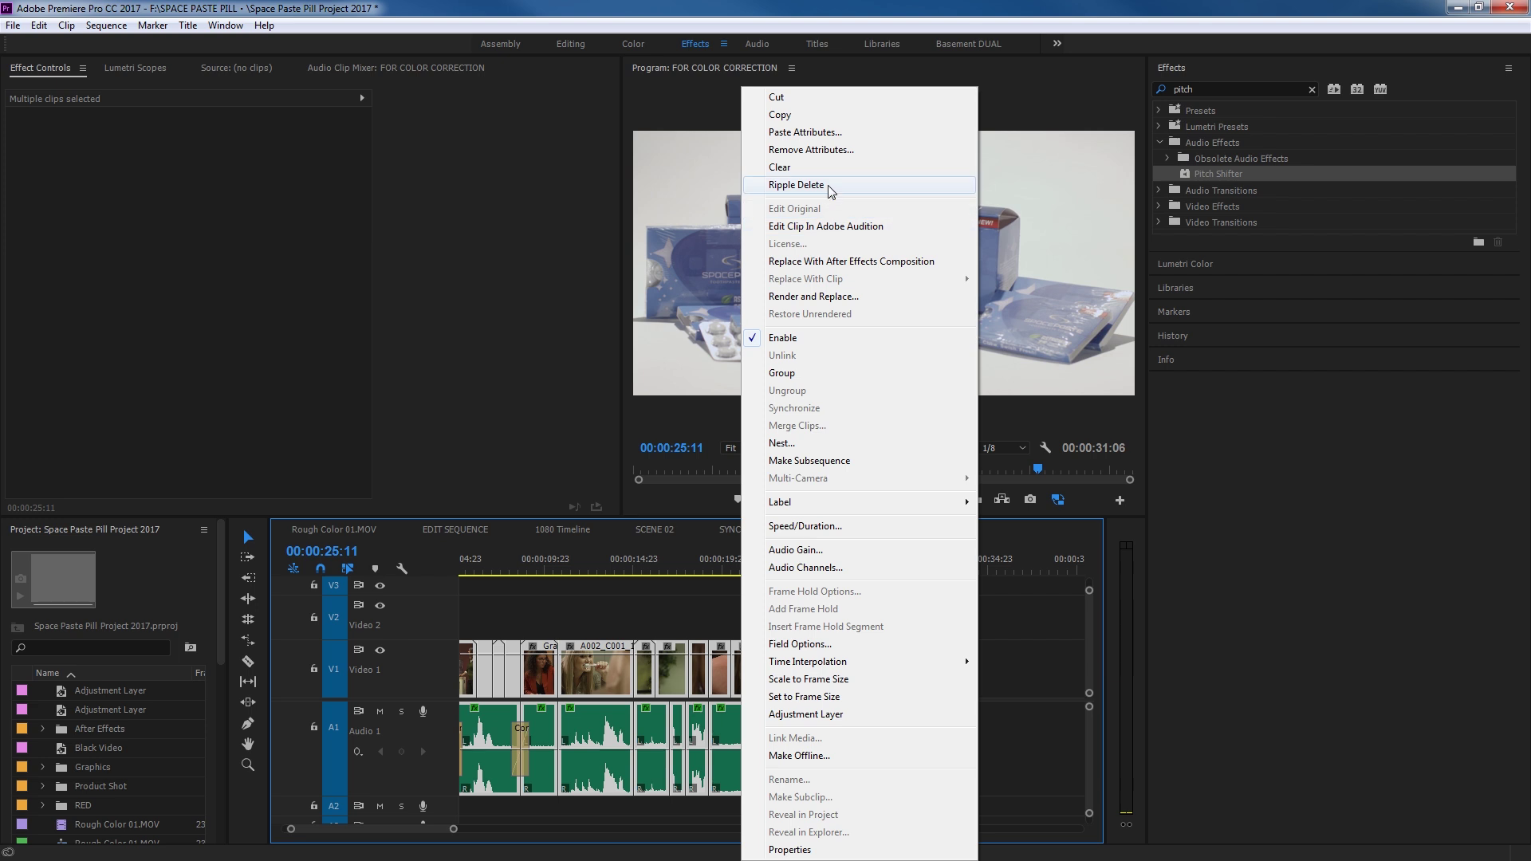
{"action": "left_click", "coordinate": [835, 149]}
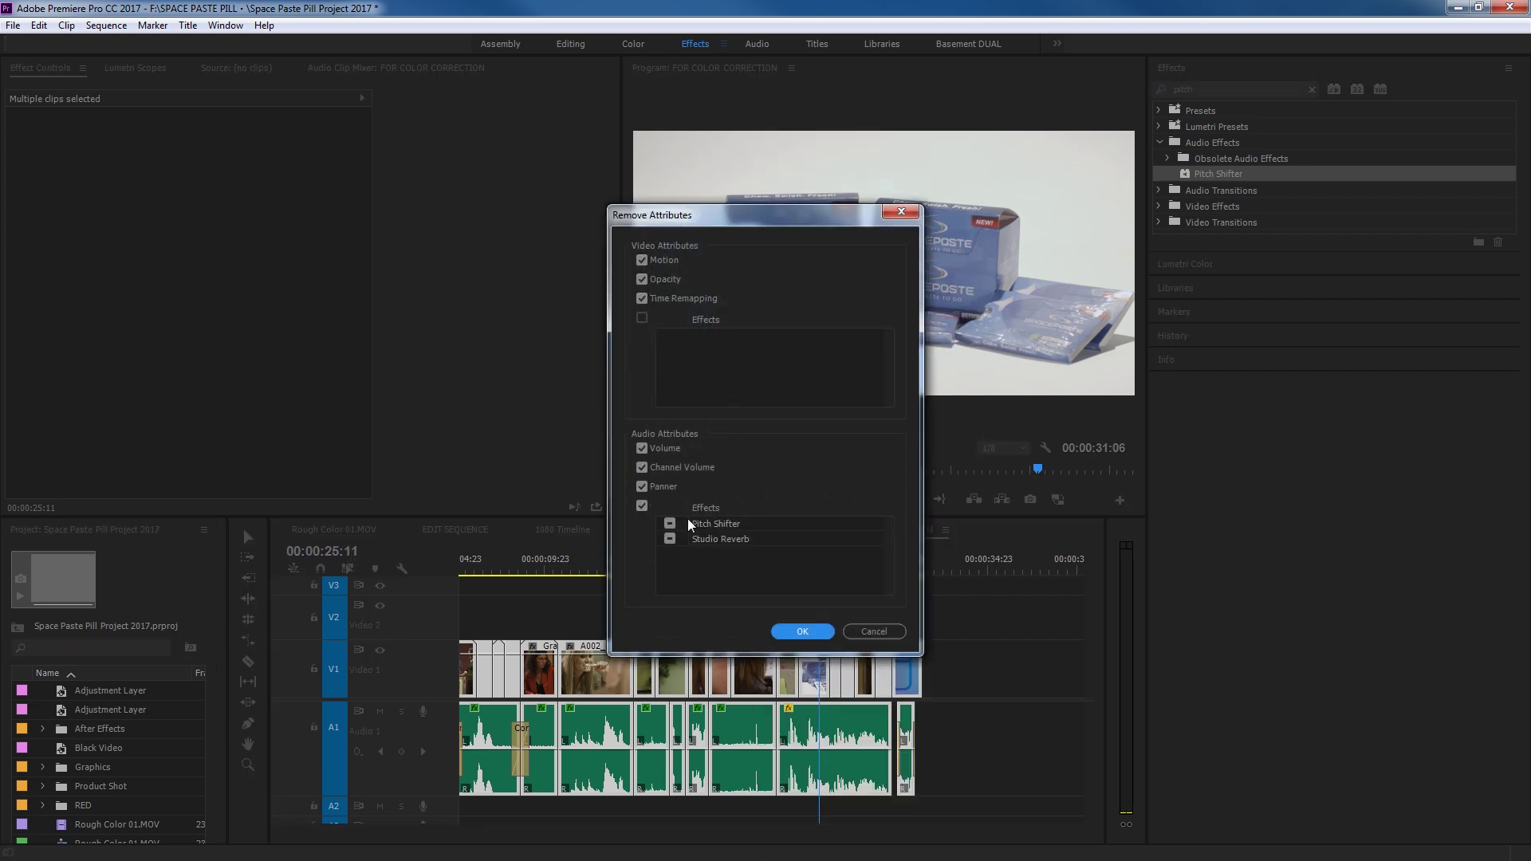
{"action": "left_click", "coordinate": [800, 631]}
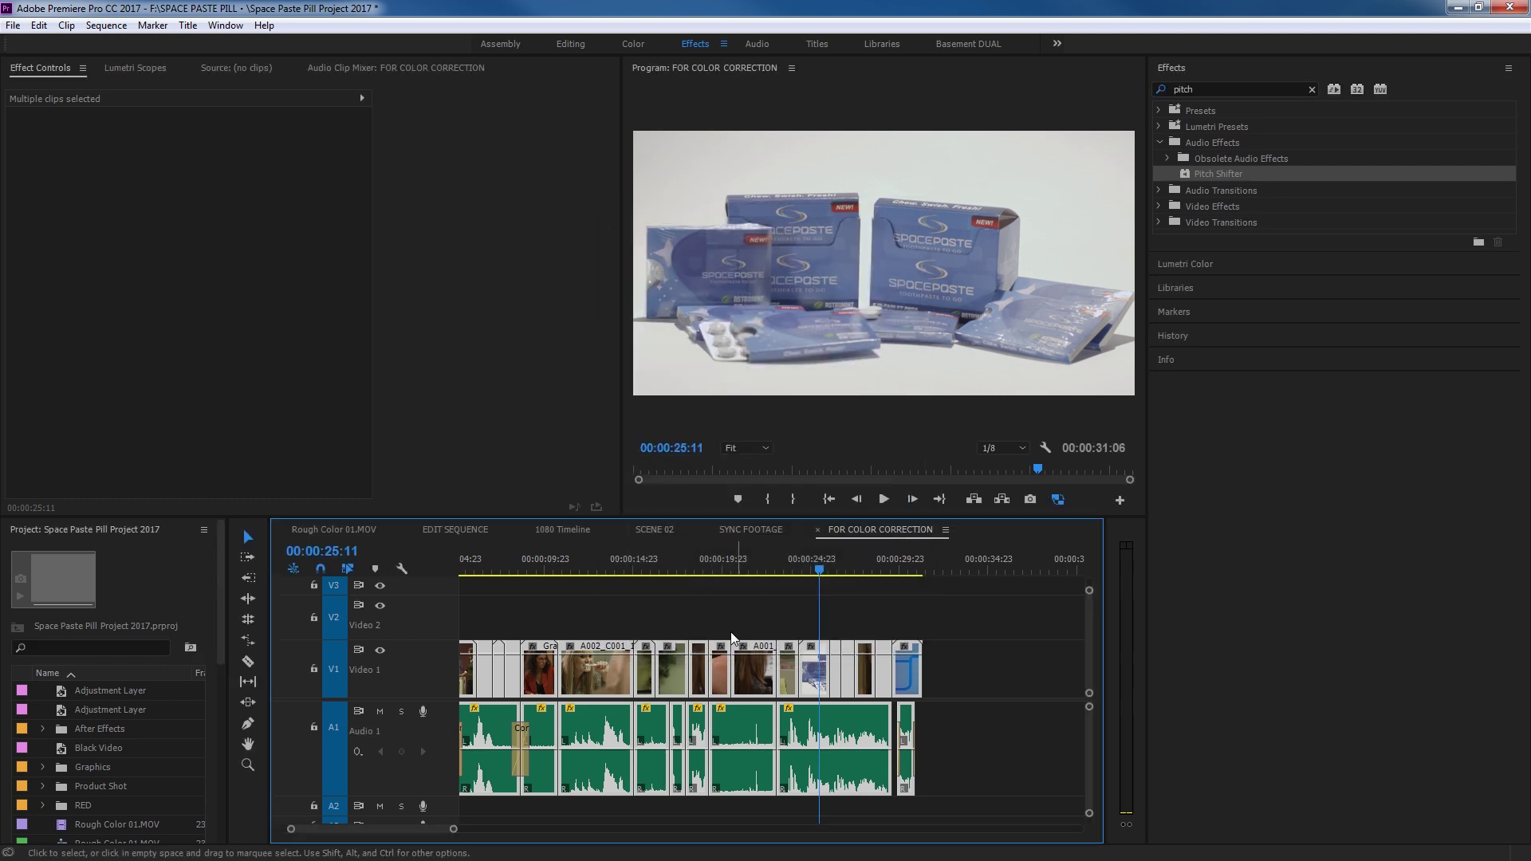
{"action": "left_click", "coordinate": [826, 601]}
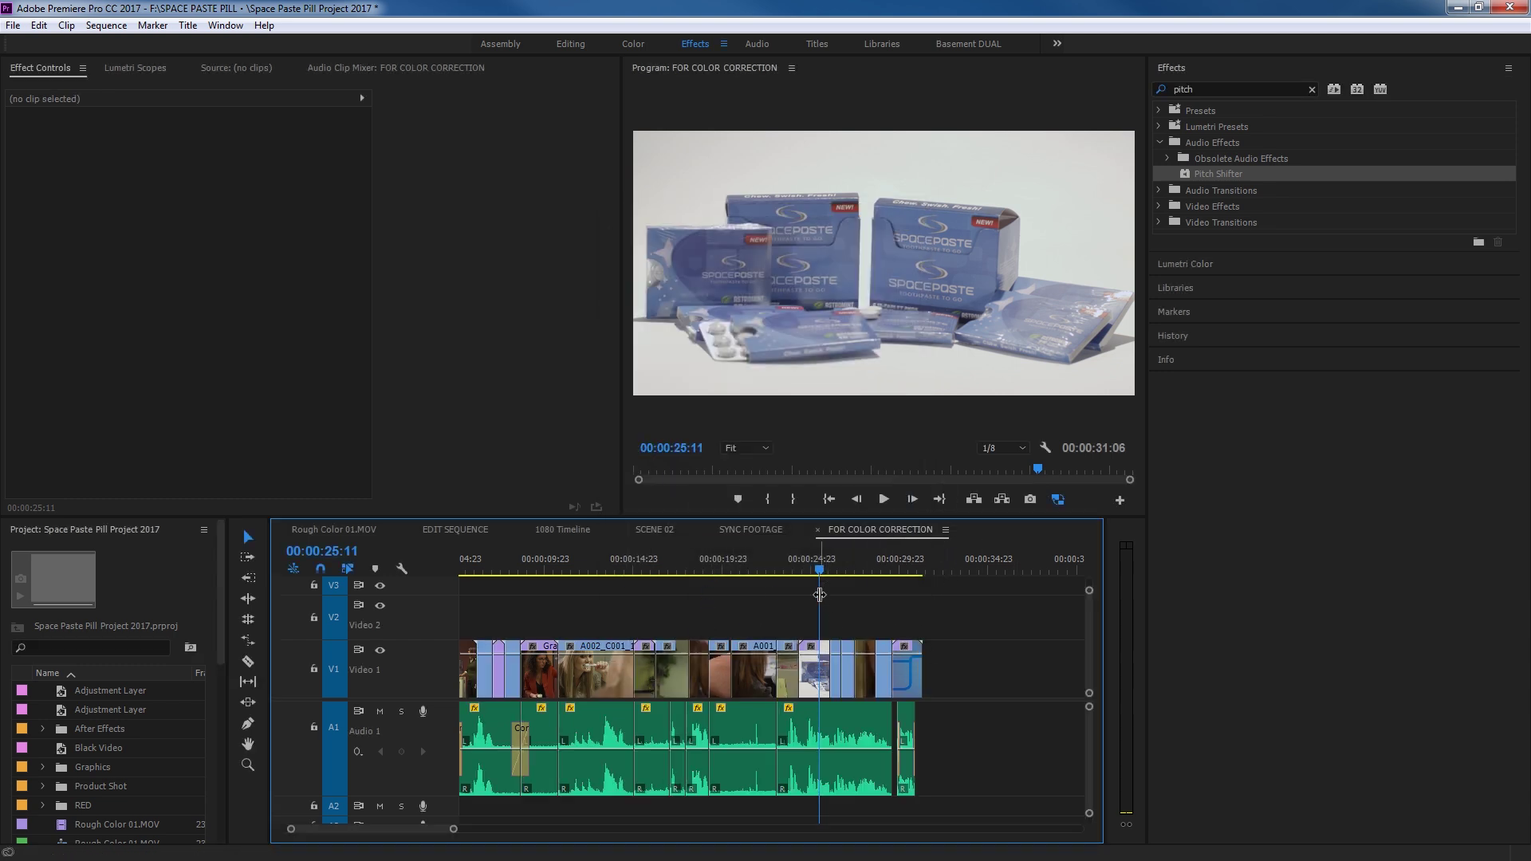